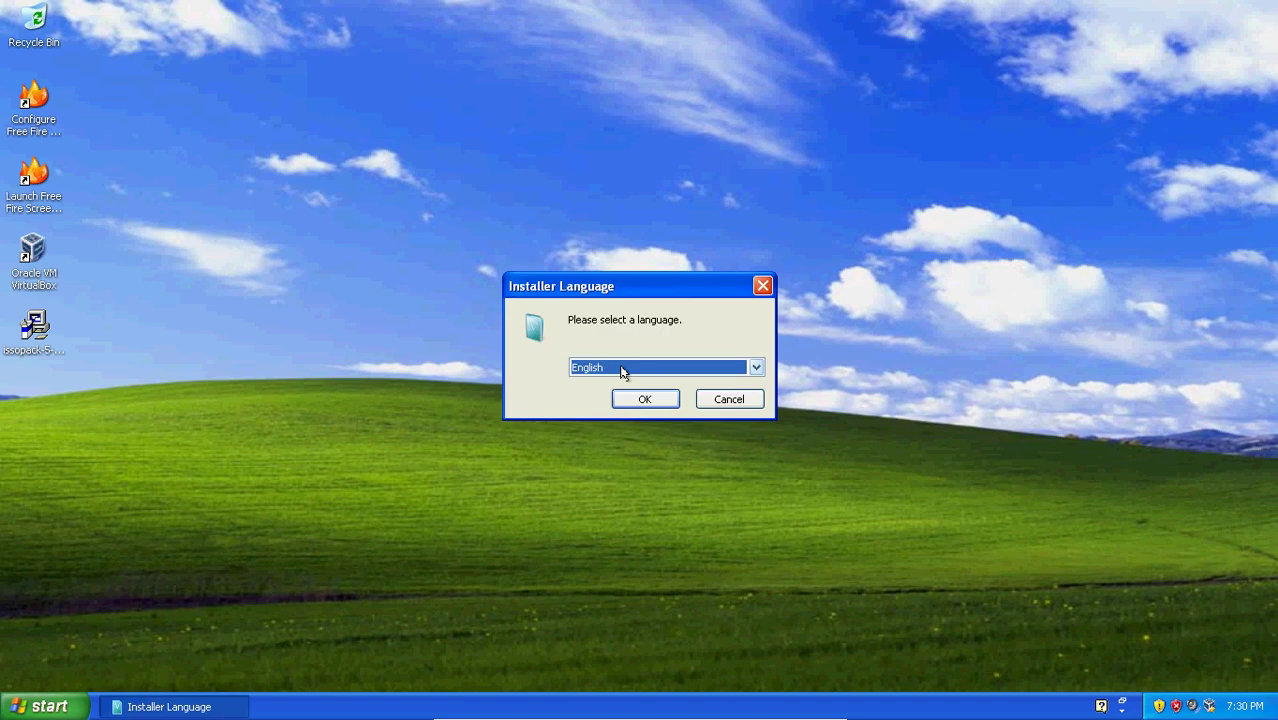
- Begin Isso Pack 5 setup in English, choose Transform XP to Windows 7, accept the license and keep Normal Installation
key(Return)
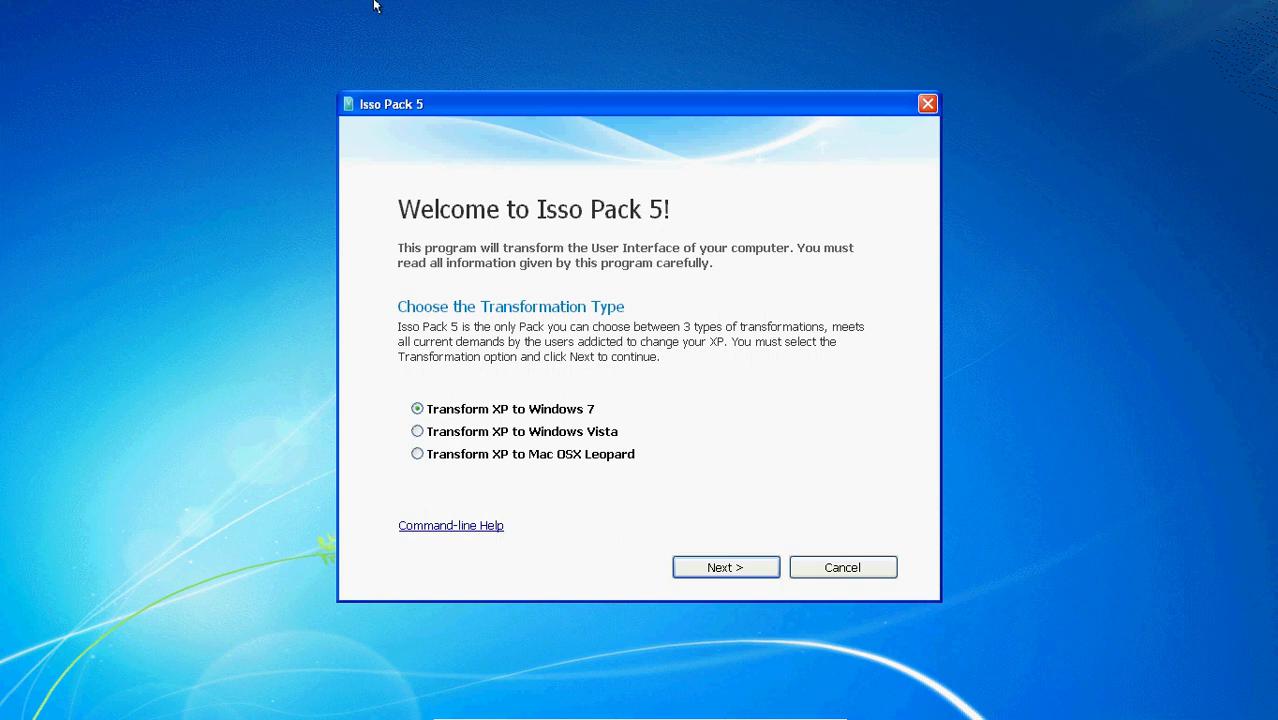
click(716, 577)
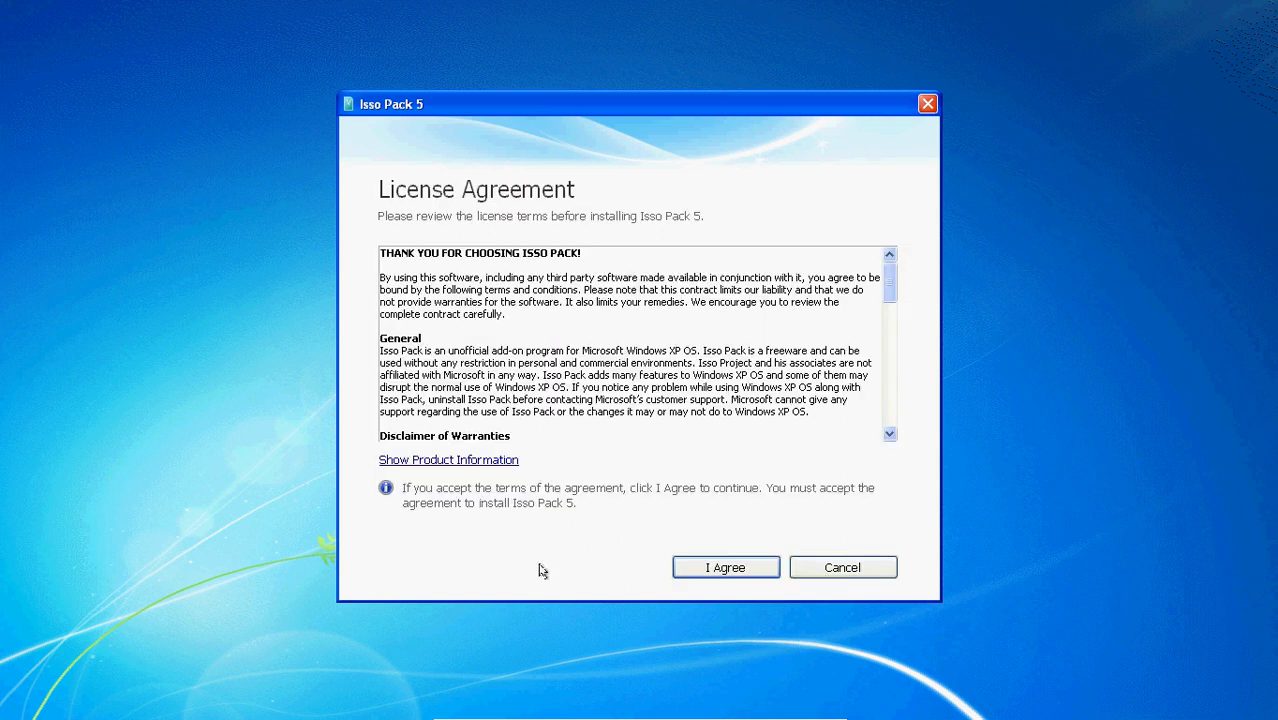
click(716, 574)
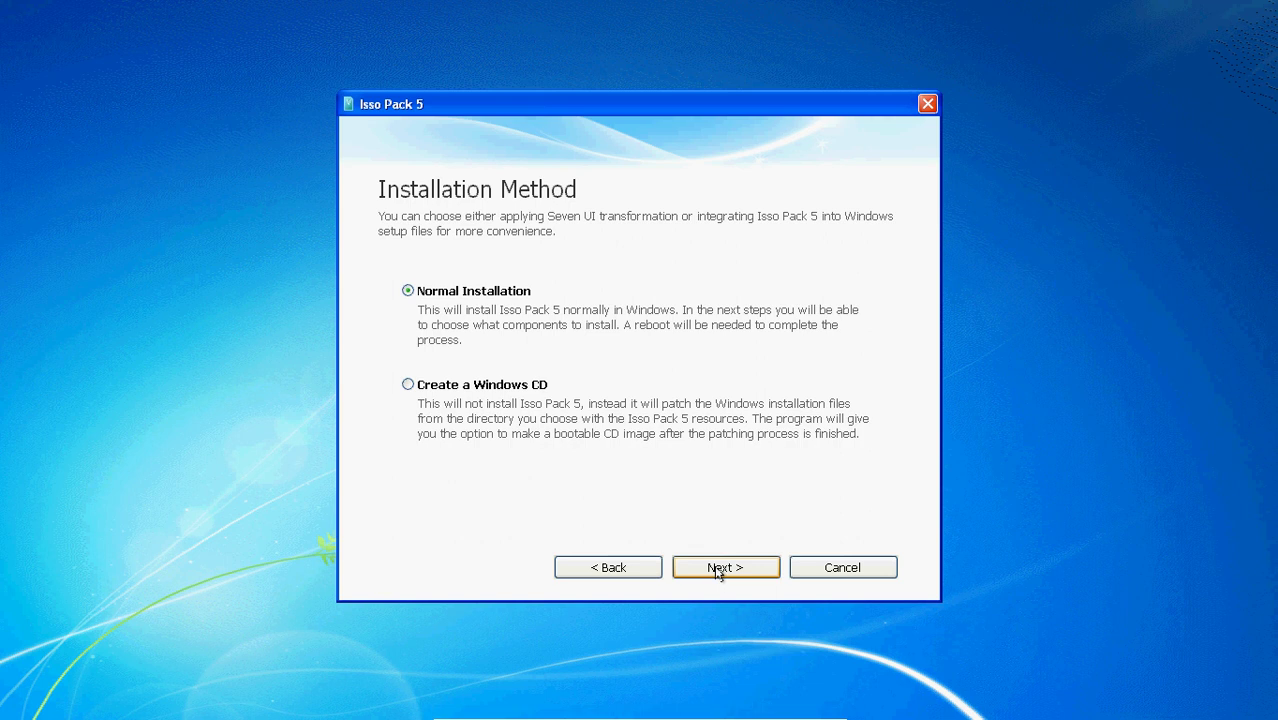
click(714, 569)
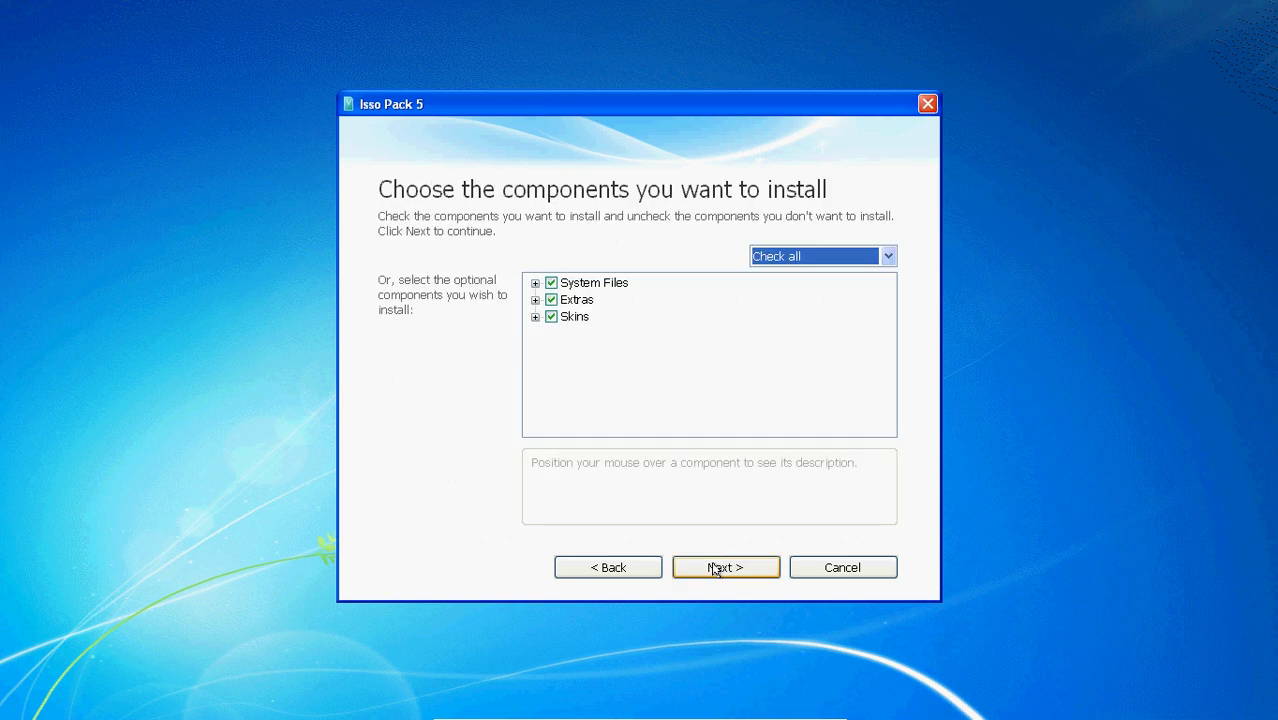
- Review the installable components, exclude the eMule Skin and WinRAR Skin, and continue with the remaining components
click(535, 283)
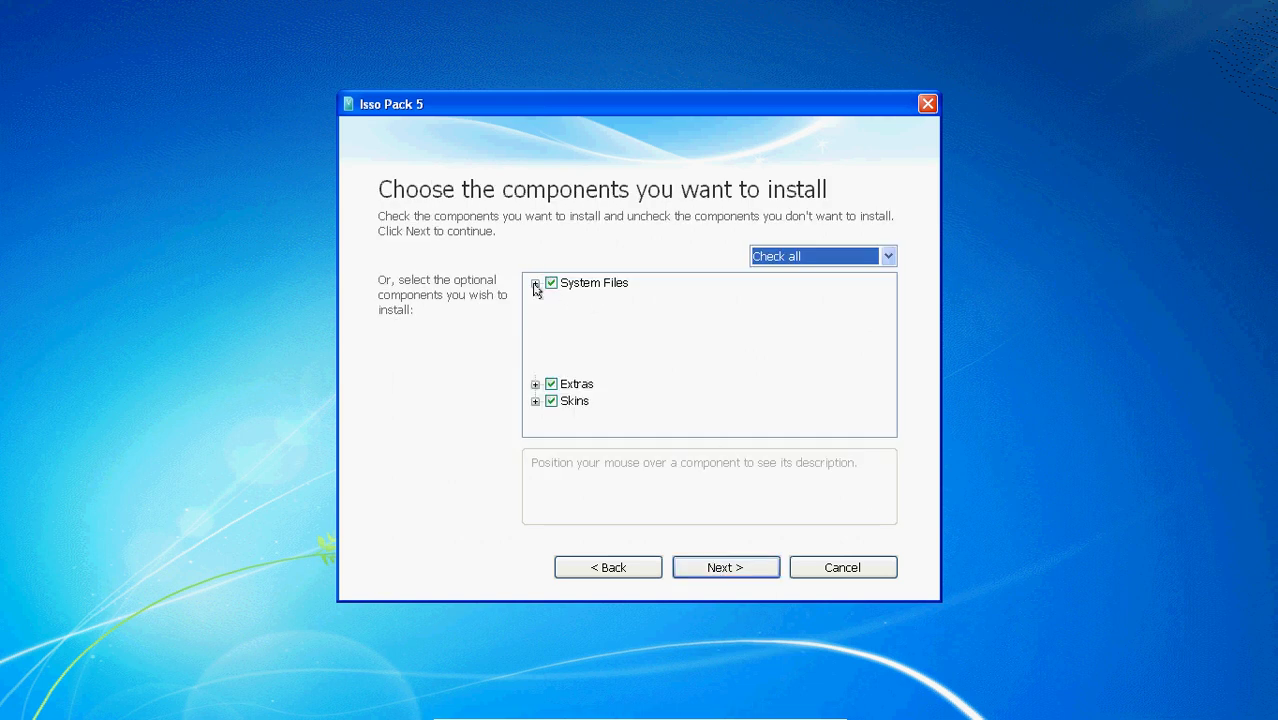
click(535, 283)
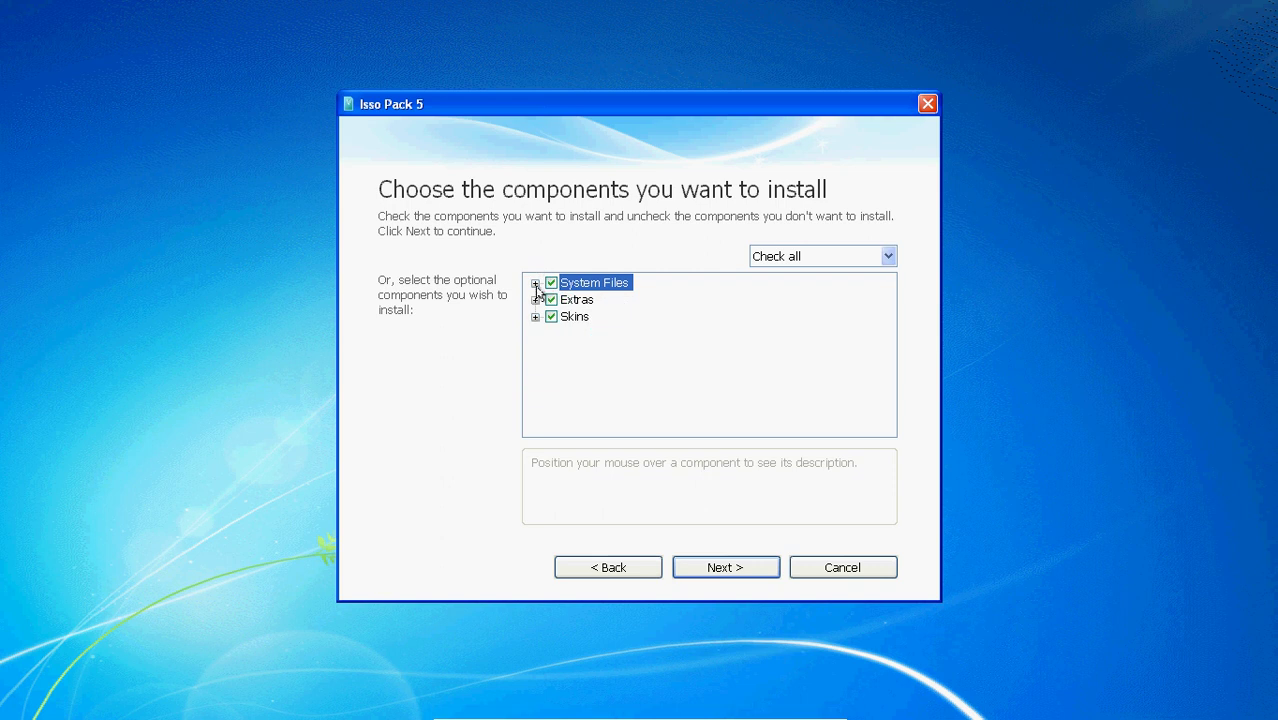
click(535, 300)
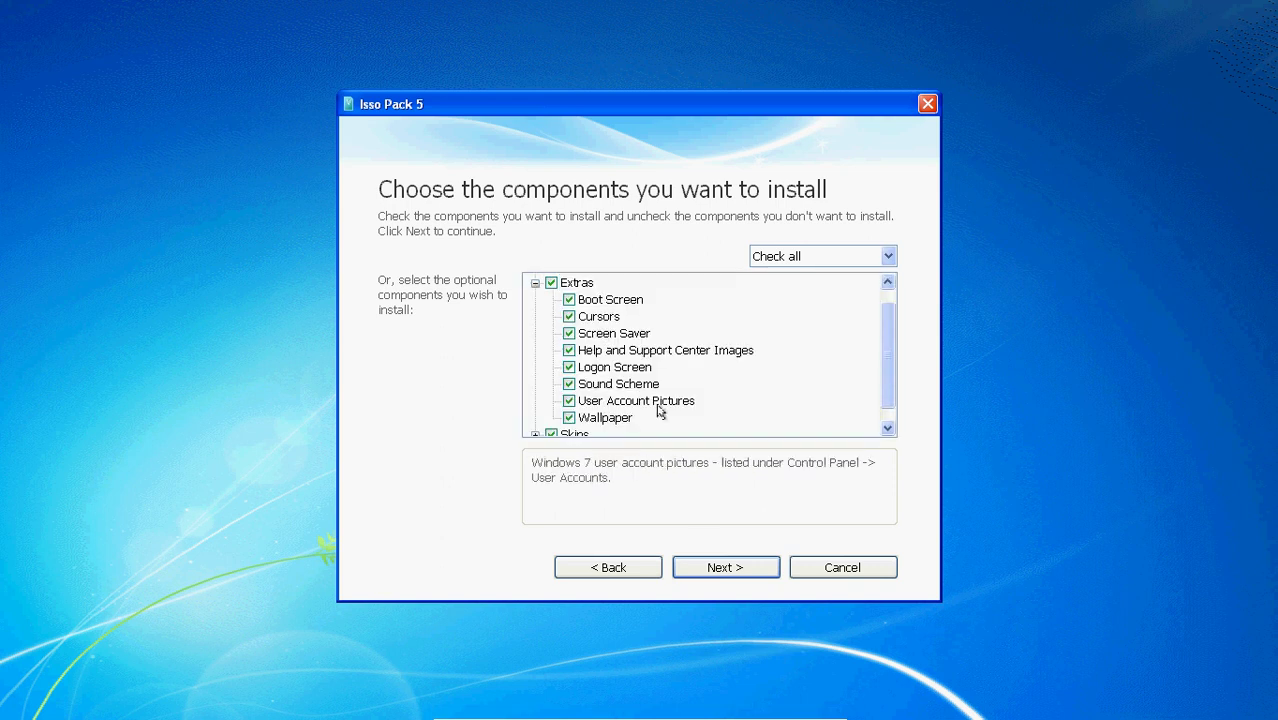
click(533, 285)
click(535, 316)
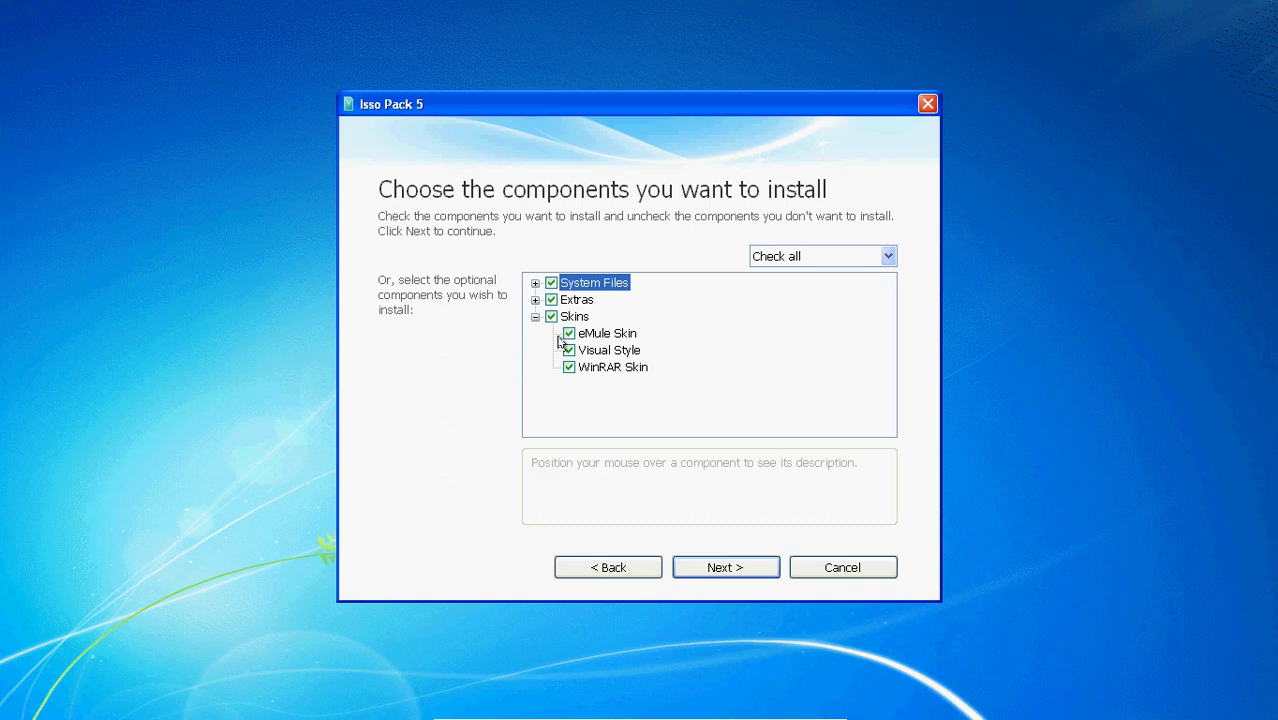
click(566, 337)
click(568, 367)
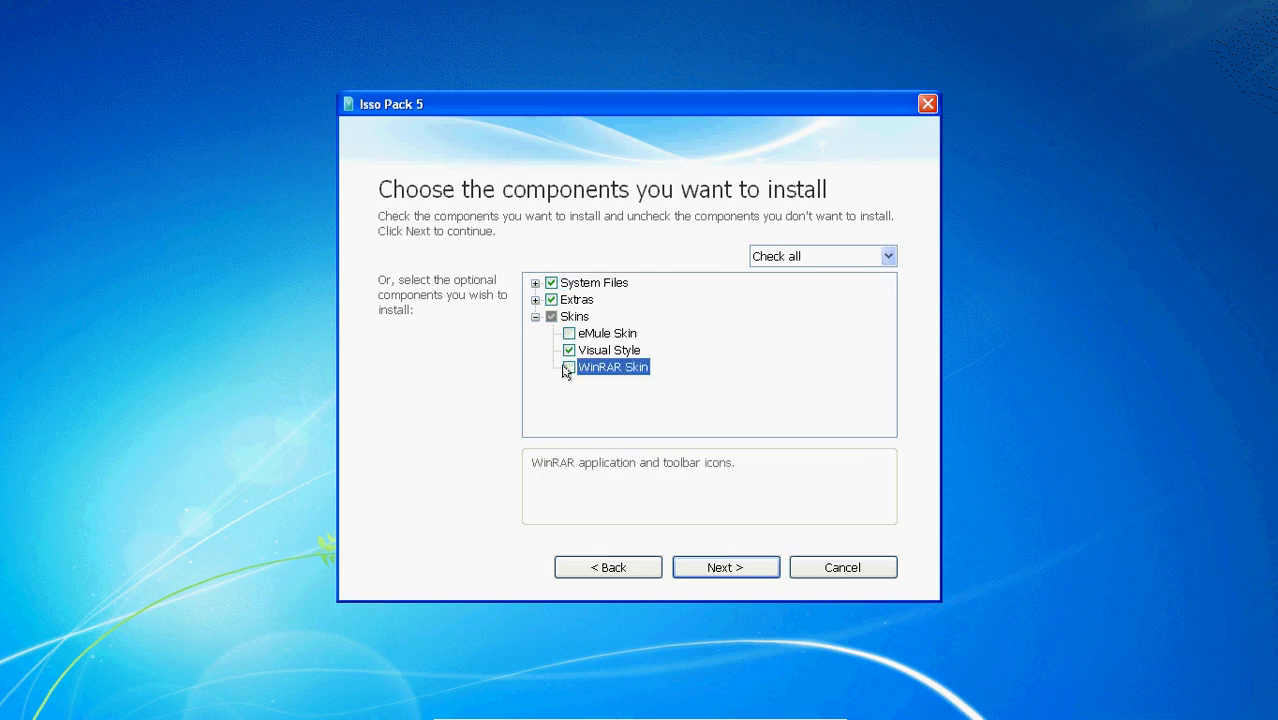
click(535, 316)
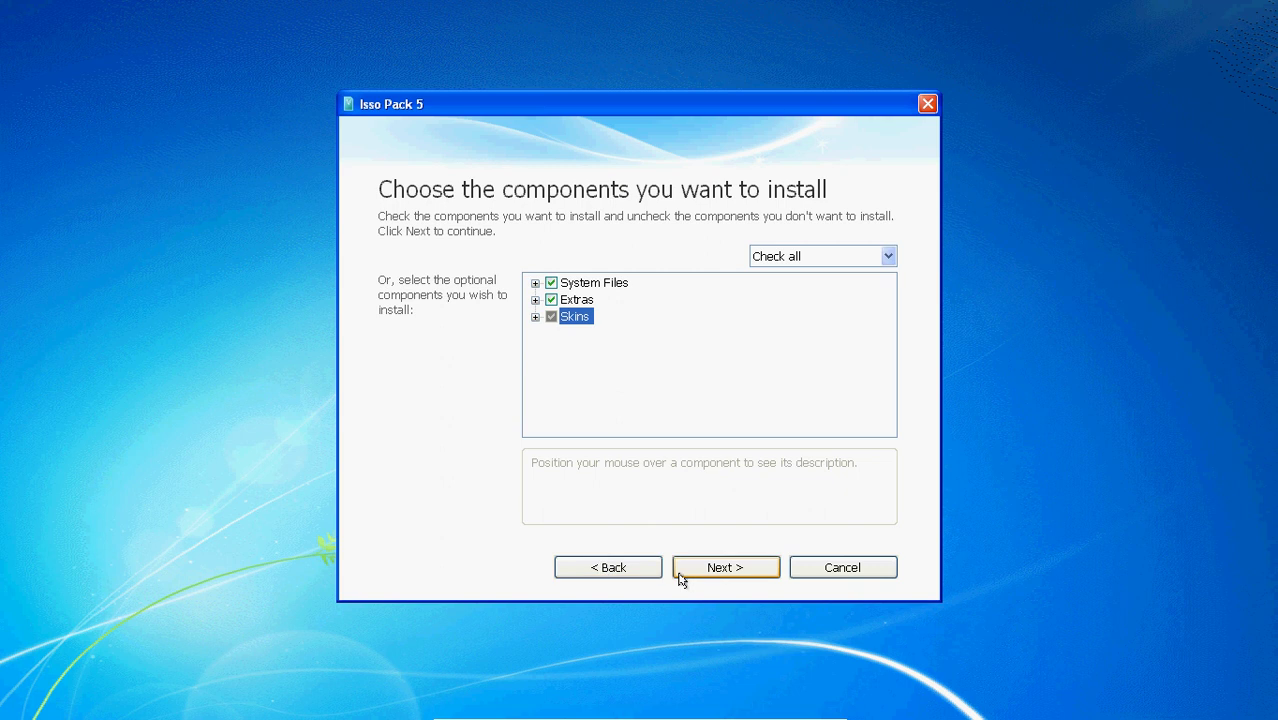
click(755, 568)
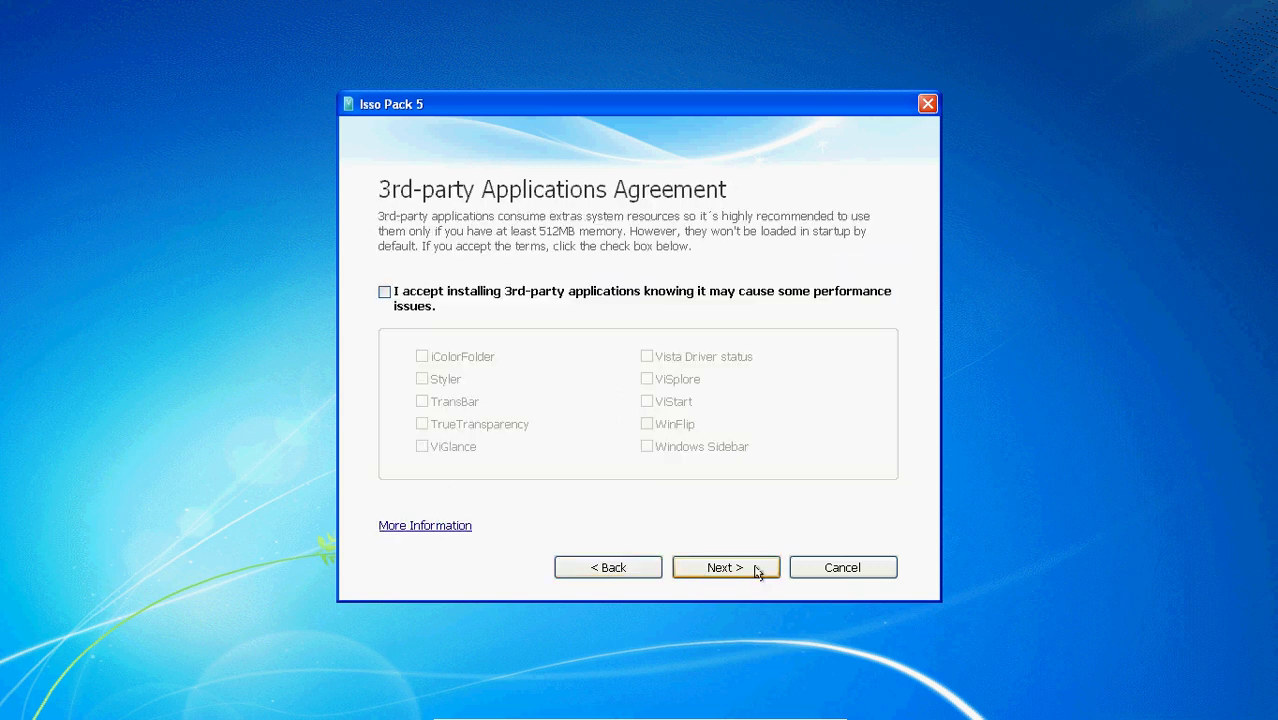
- Accept installing third-party applications and include all ten, from iColorFolder through Windows Sidebar
click(470, 300)
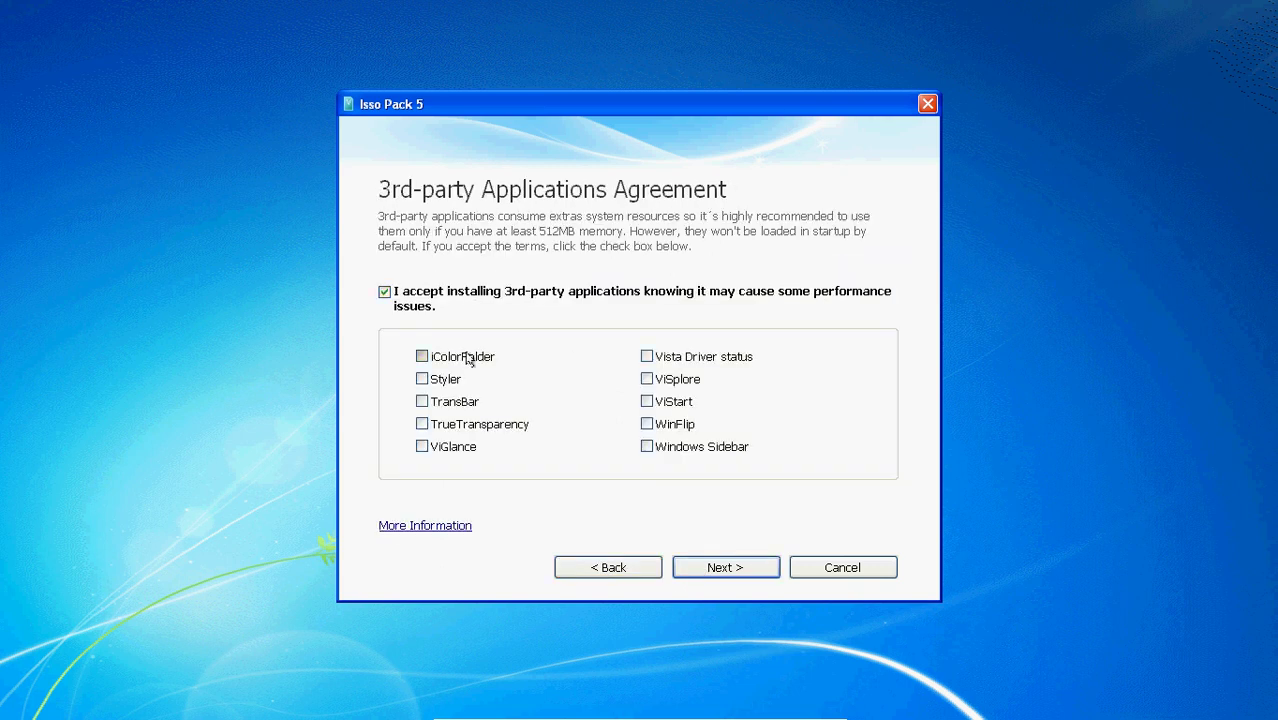
click(466, 359)
click(455, 382)
click(458, 410)
click(458, 430)
click(457, 453)
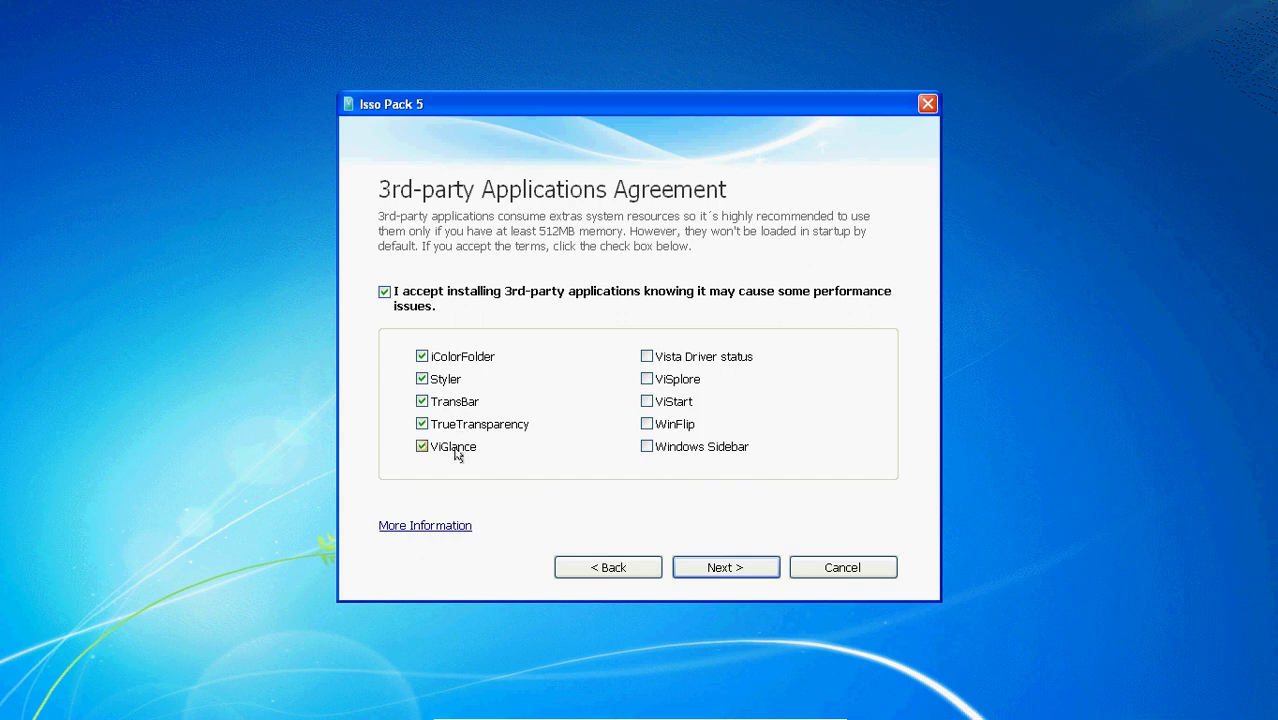
click(648, 450)
click(660, 428)
click(674, 405)
click(679, 381)
click(686, 358)
click(678, 567)
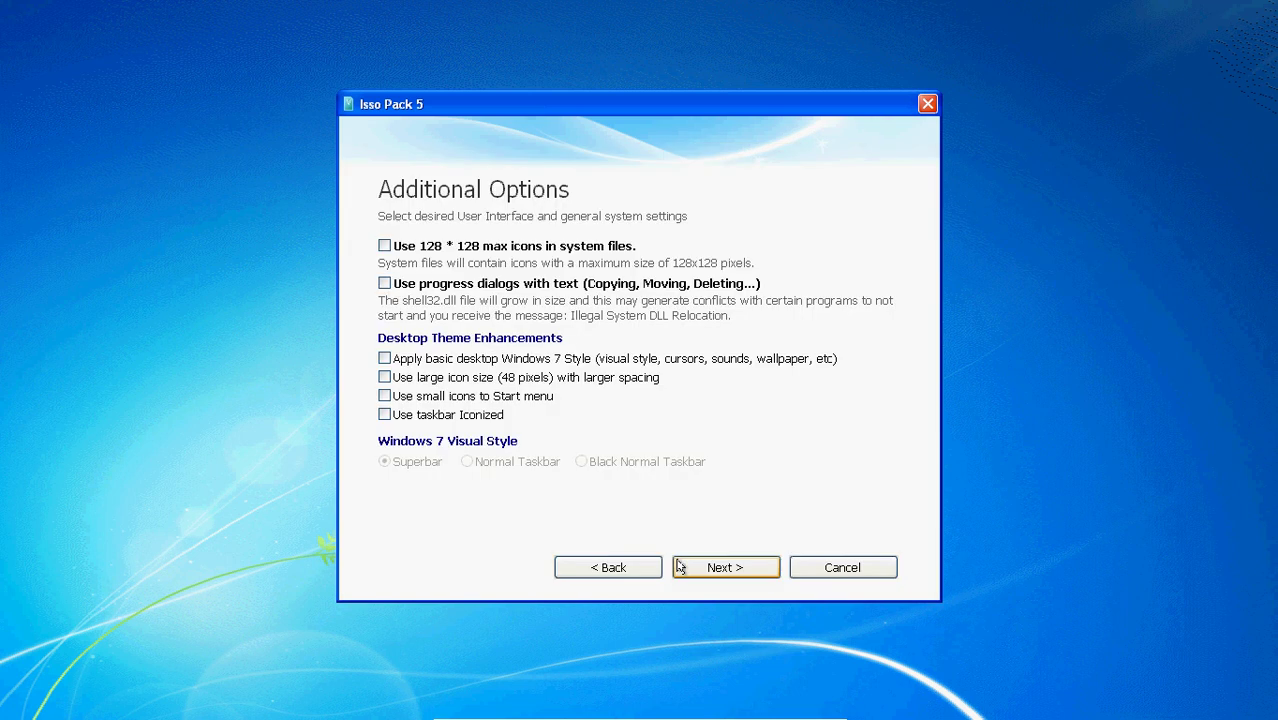
- Enable 128 * 128 max icons, progress dialogs with text, the basic desktop Windows 7 Style, large 48-pixel icons and the iconized taskbar
click(385, 246)
click(384, 284)
click(384, 358)
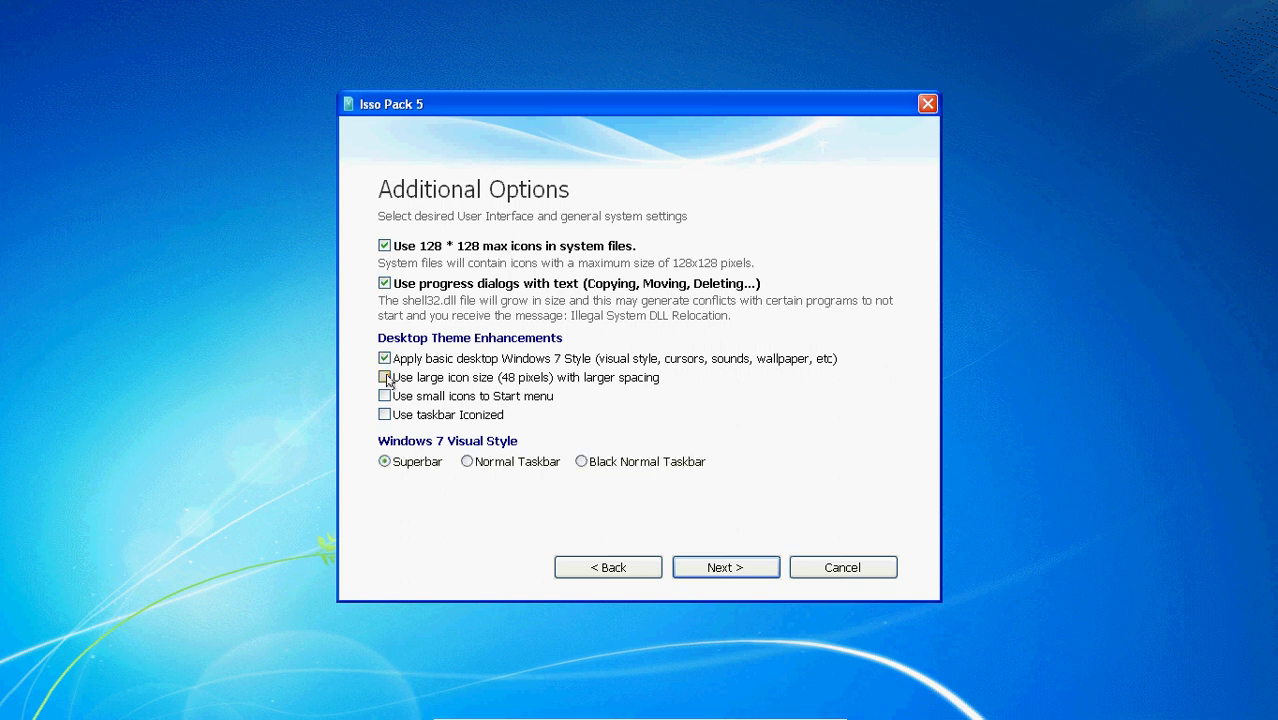
click(386, 378)
click(384, 416)
click(714, 568)
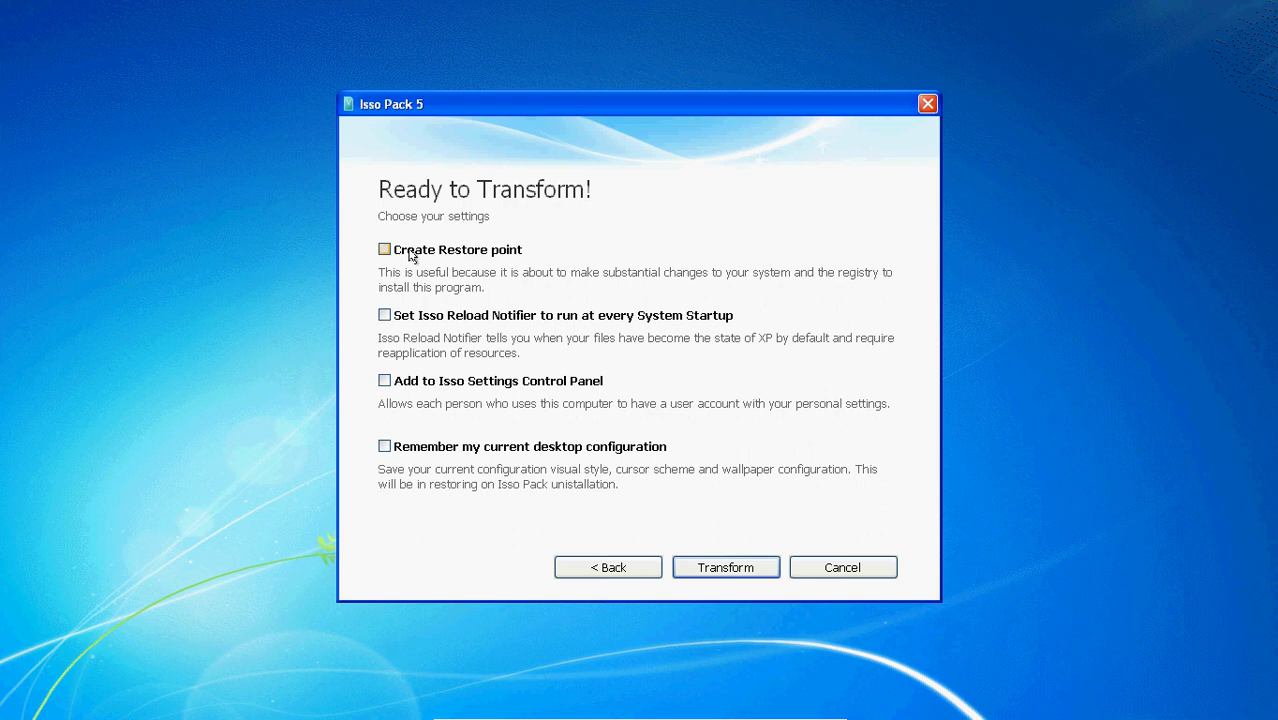
- Enable Isso Reloader at Windows start, Isso Settings Control Panel and remembering the current desktop configuration, and start the transformation
click(419, 316)
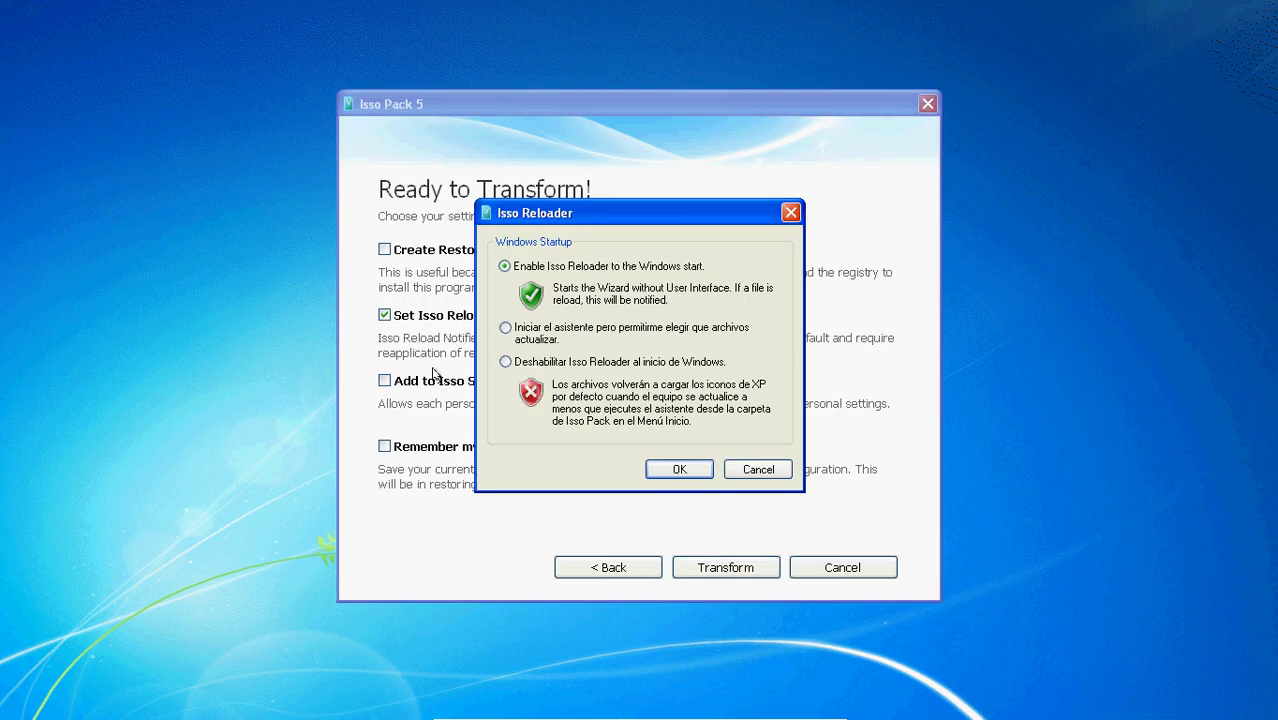
click(680, 470)
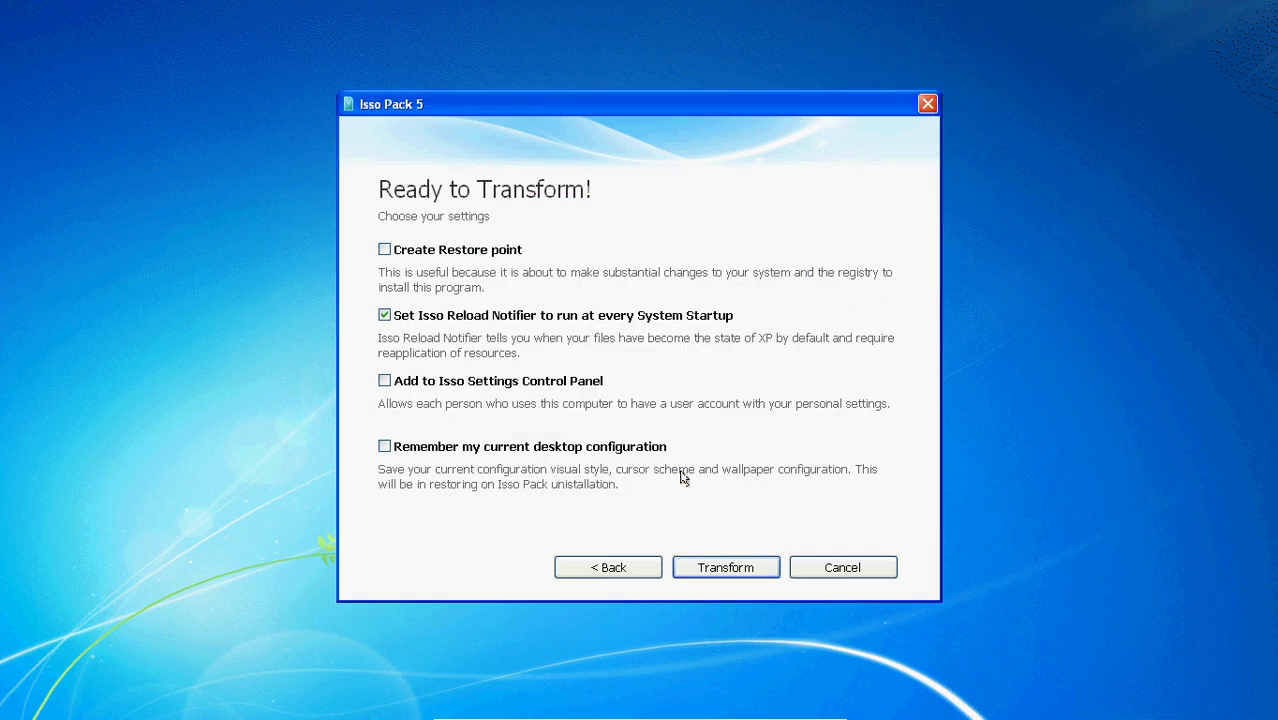
click(422, 383)
click(550, 446)
click(719, 566)
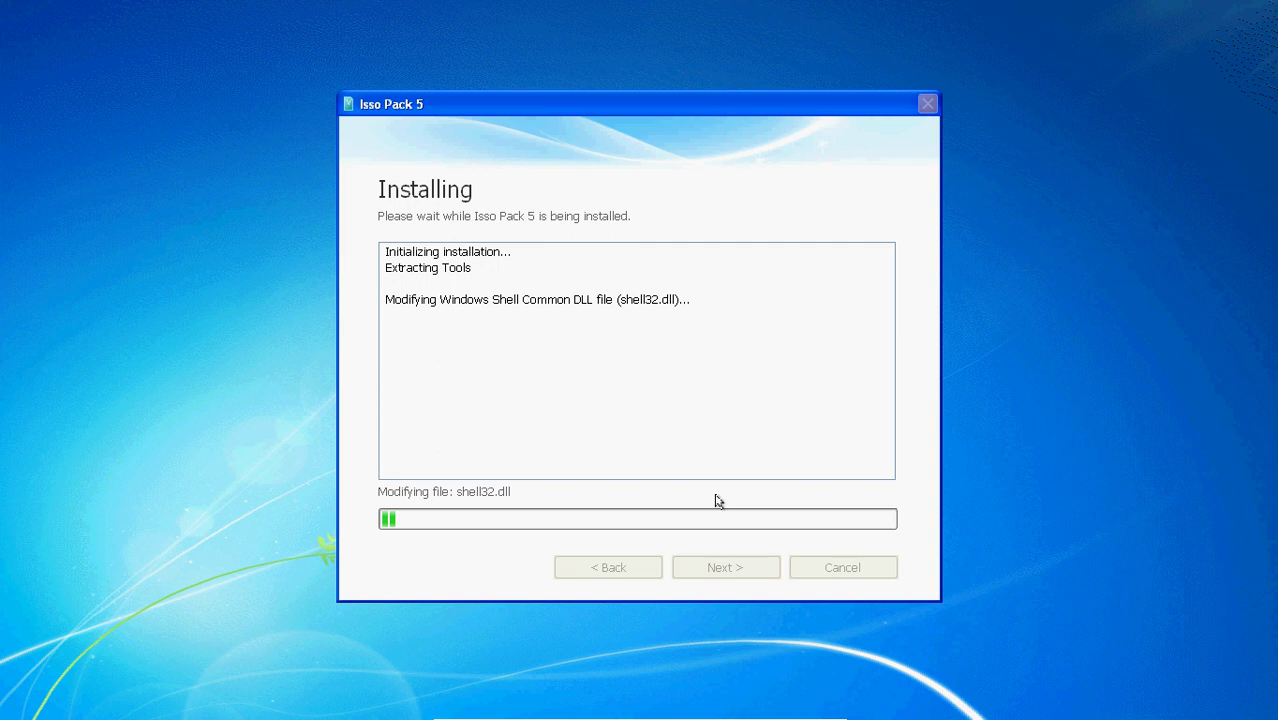
mouse_move(850, 702)
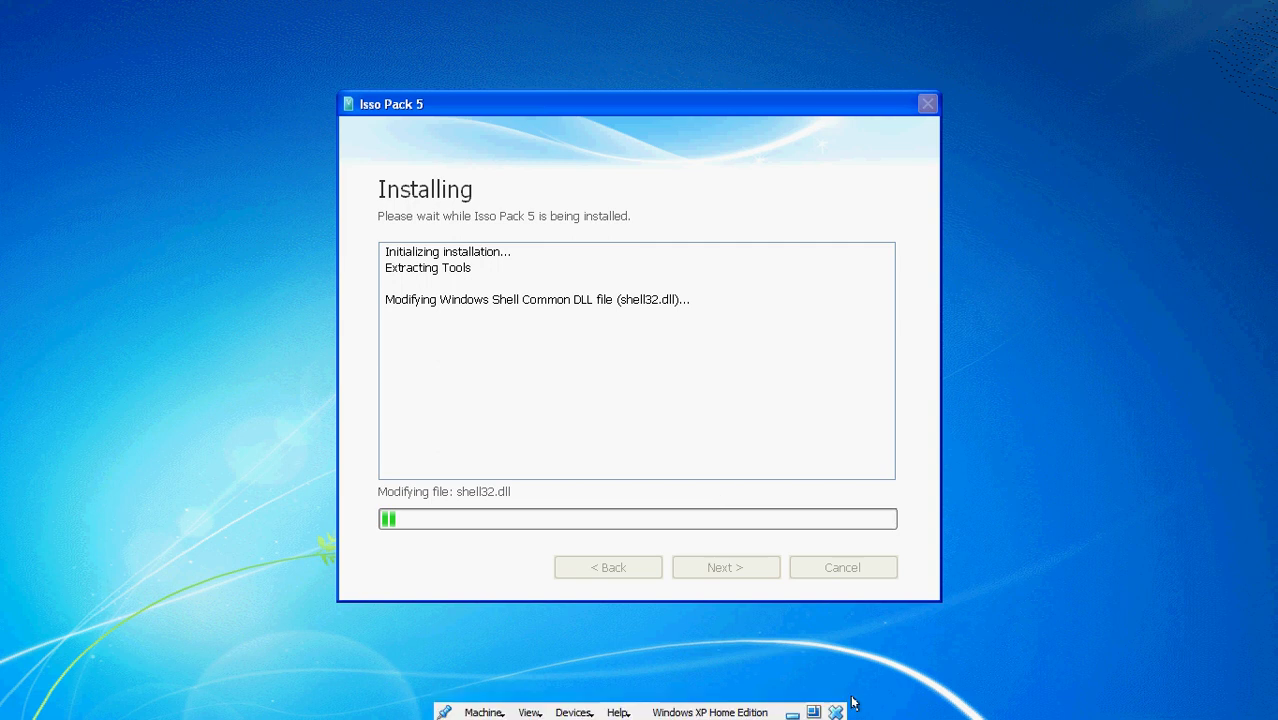
click(794, 711)
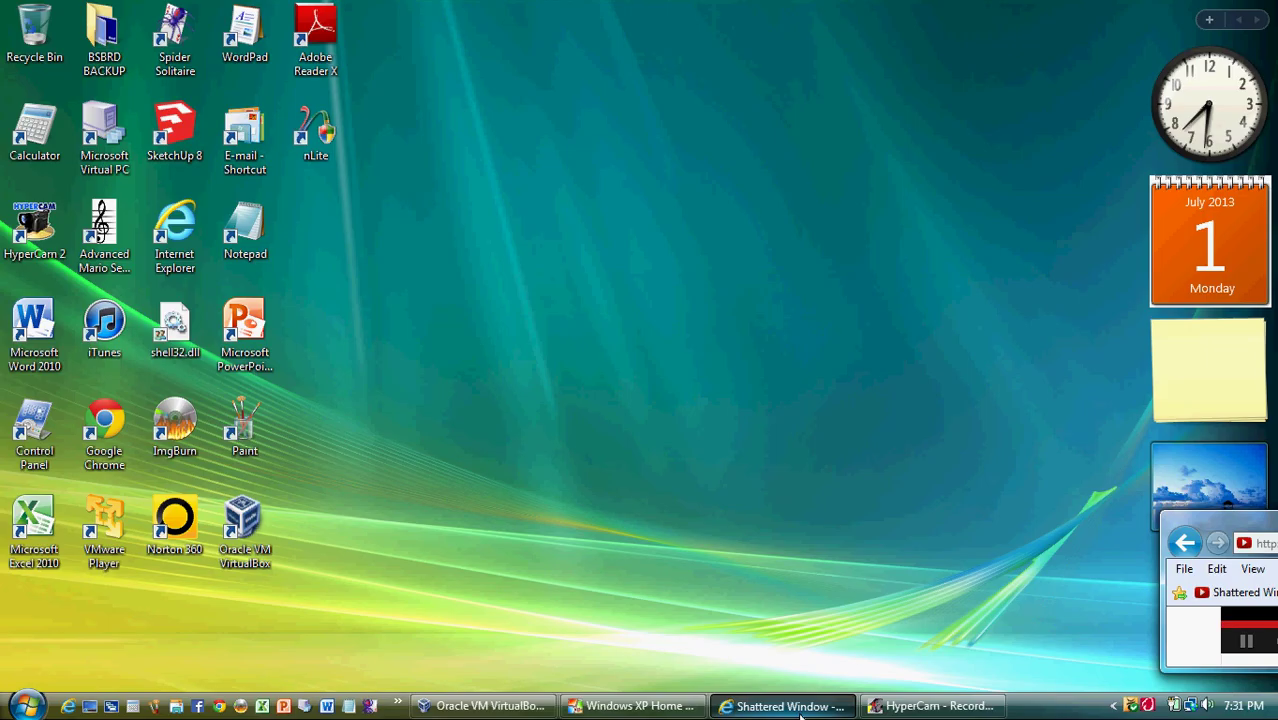
click(930, 706)
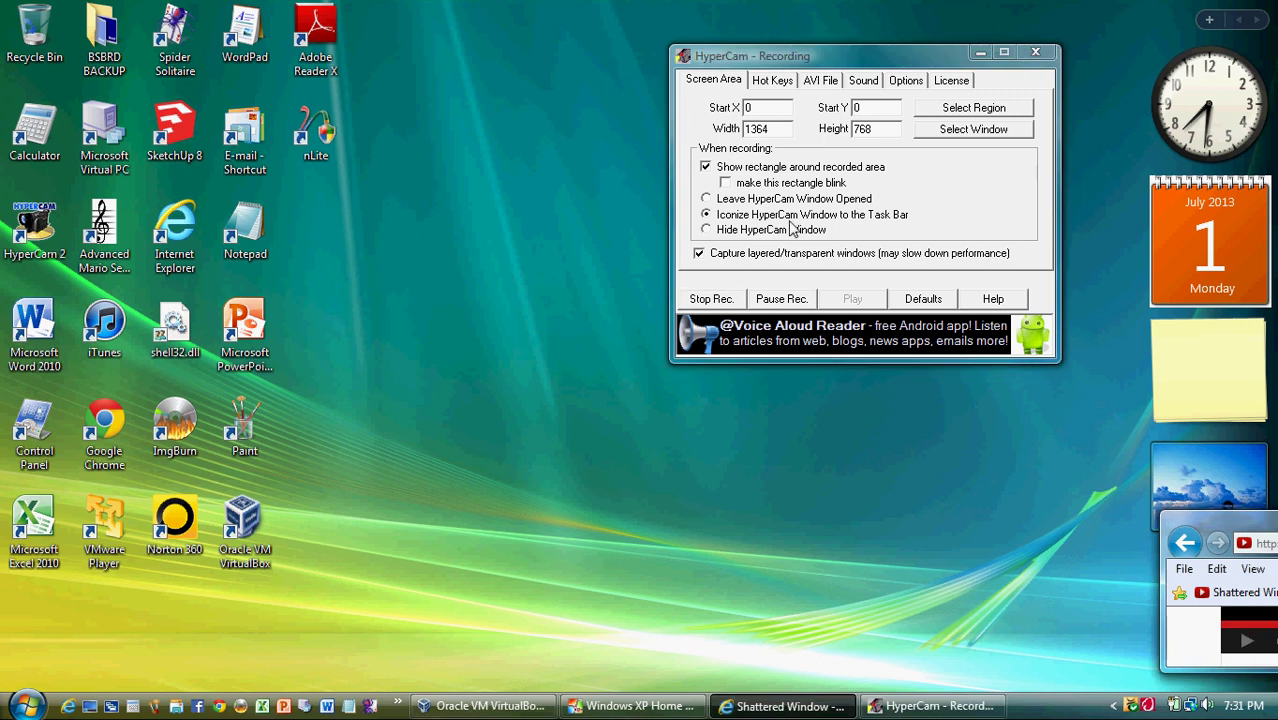
click(776, 298)
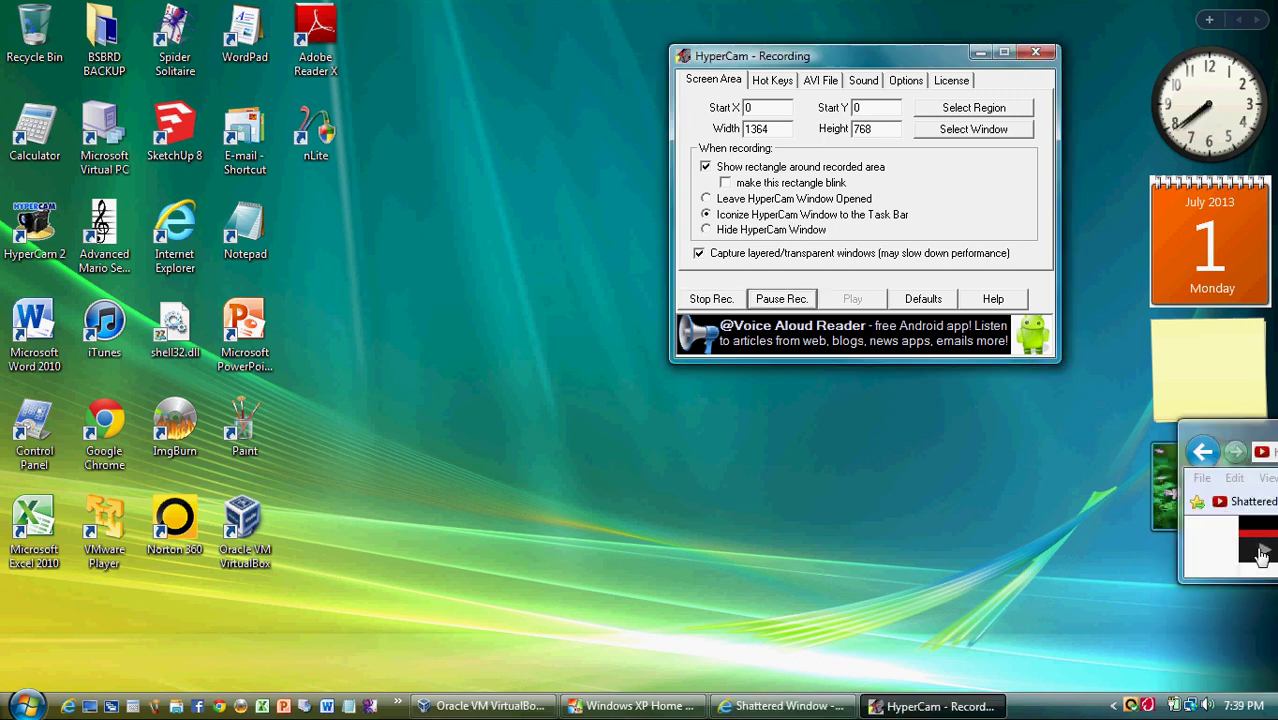
click(640, 706)
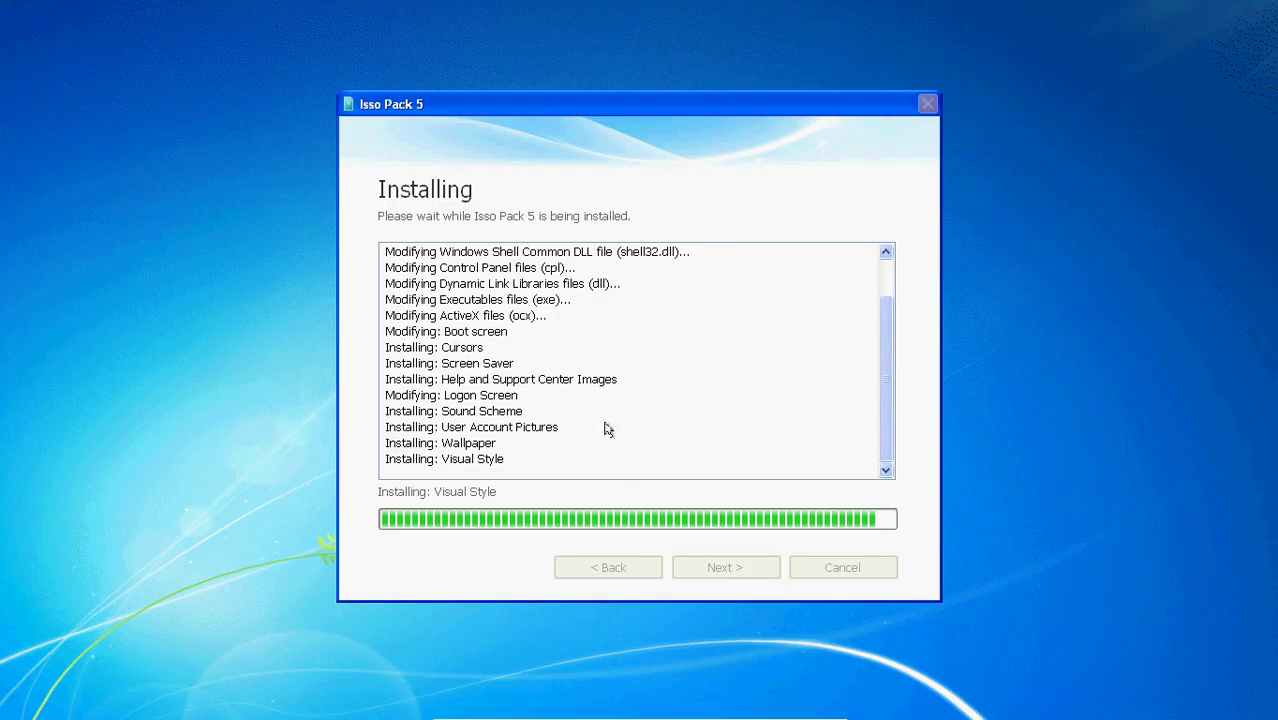
scroll(885, 433, up, 1)
mouse_move(885, 433)
mouse_down()
mouse_move(884, 314)
mouse_move(884, 437)
mouse_up()
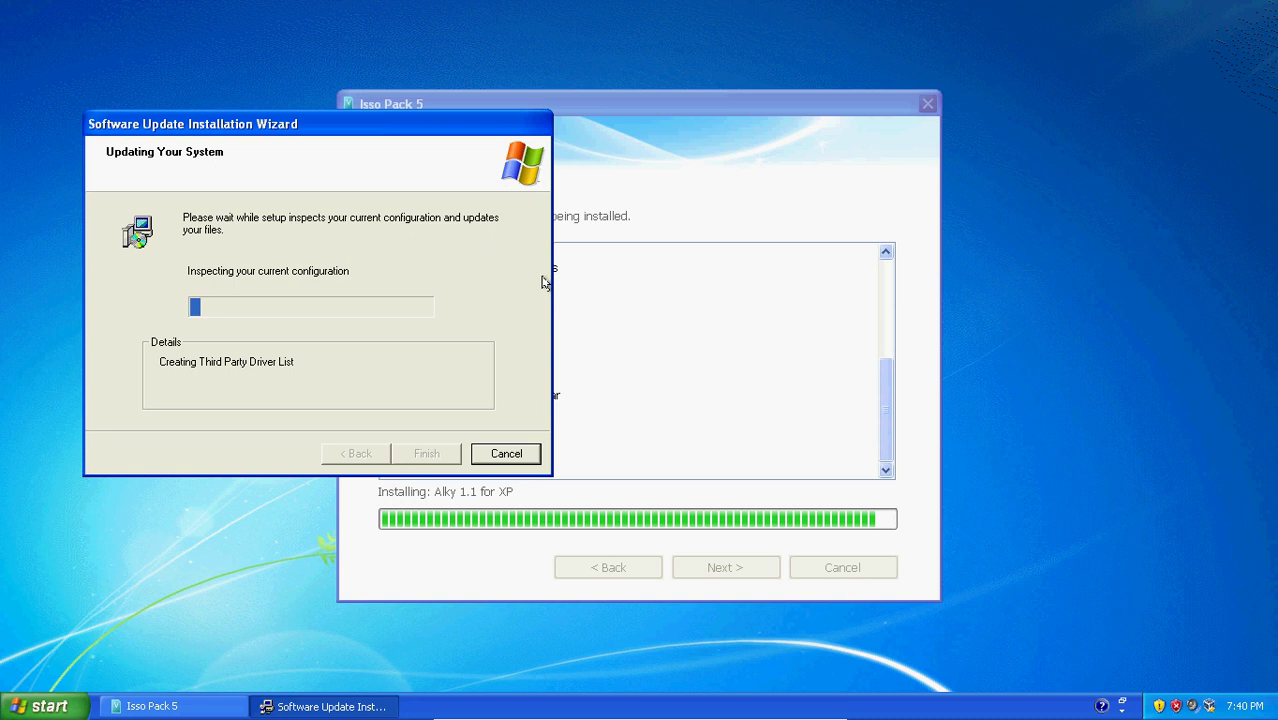
click(18, 712)
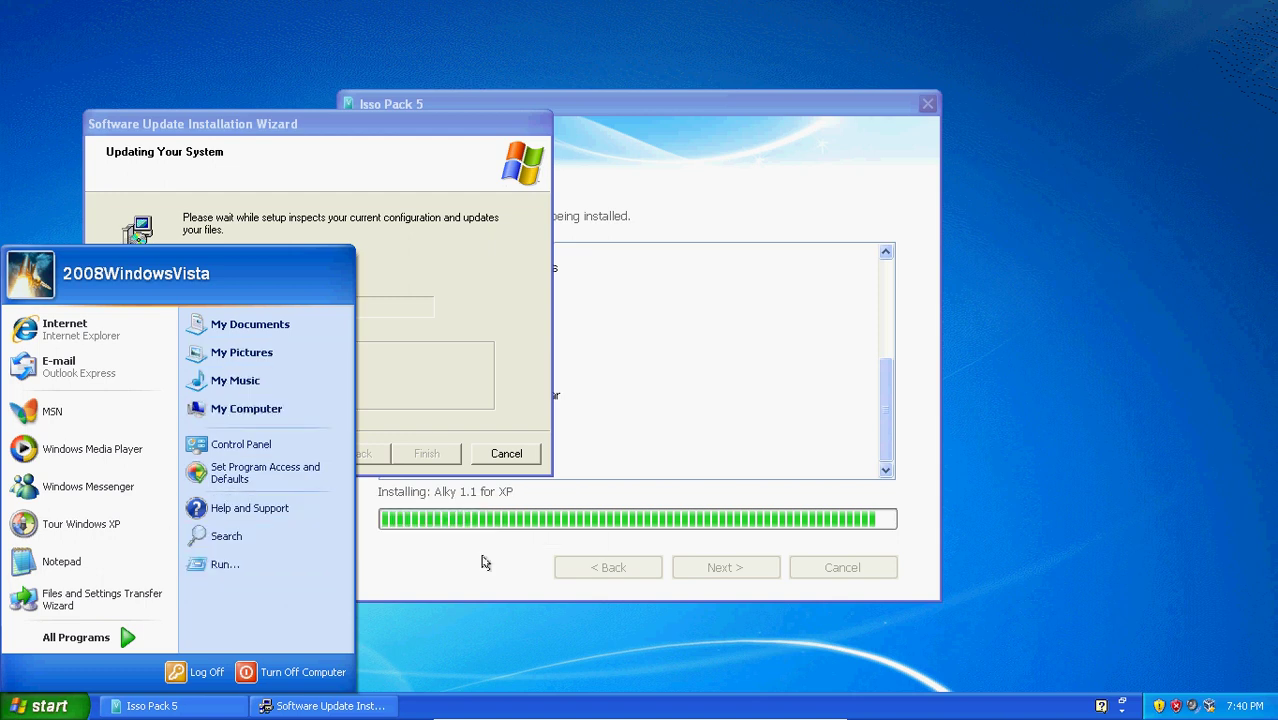
click(433, 380)
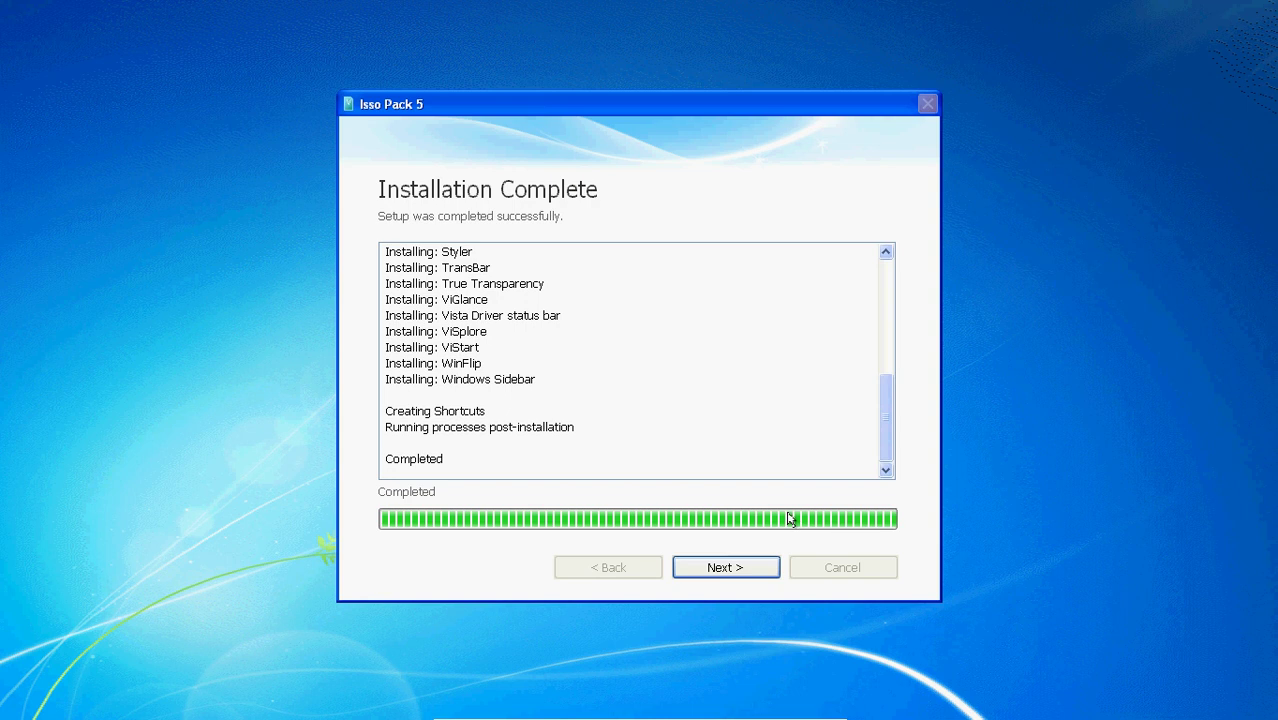
- Finish the completed Isso Pack 5 setup with the option to restart the computer now
click(711, 568)
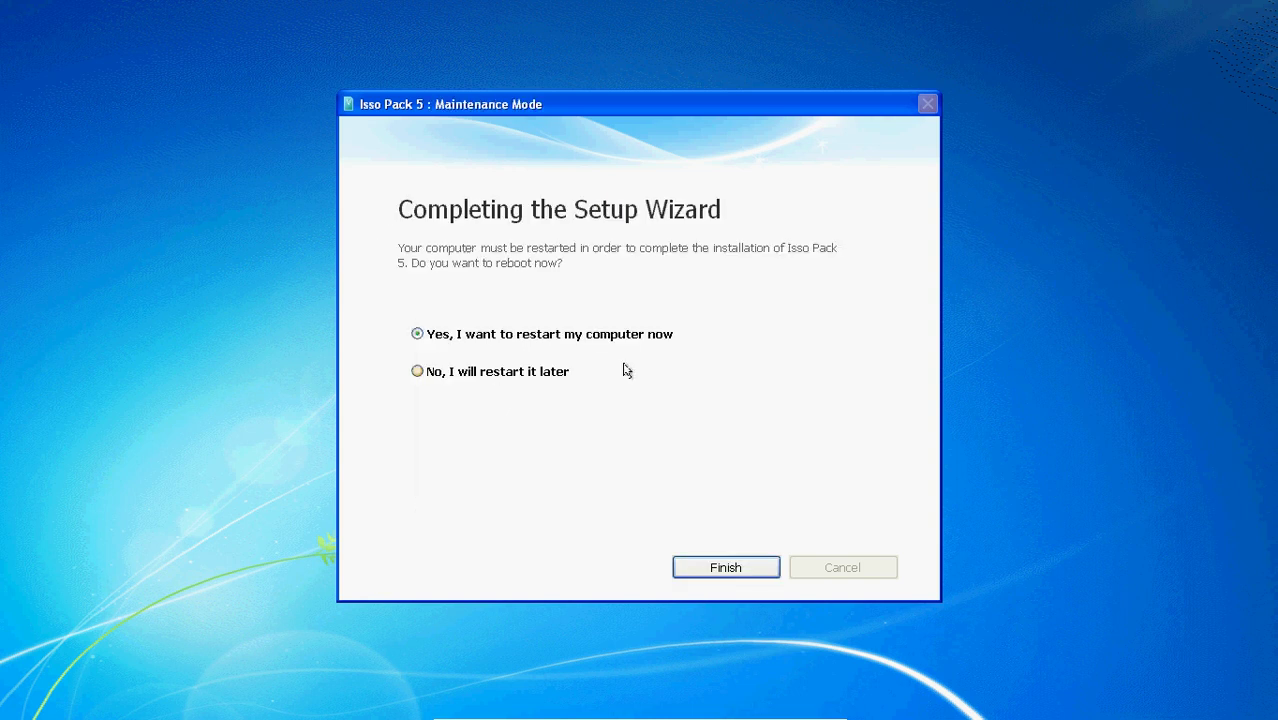
click(724, 567)
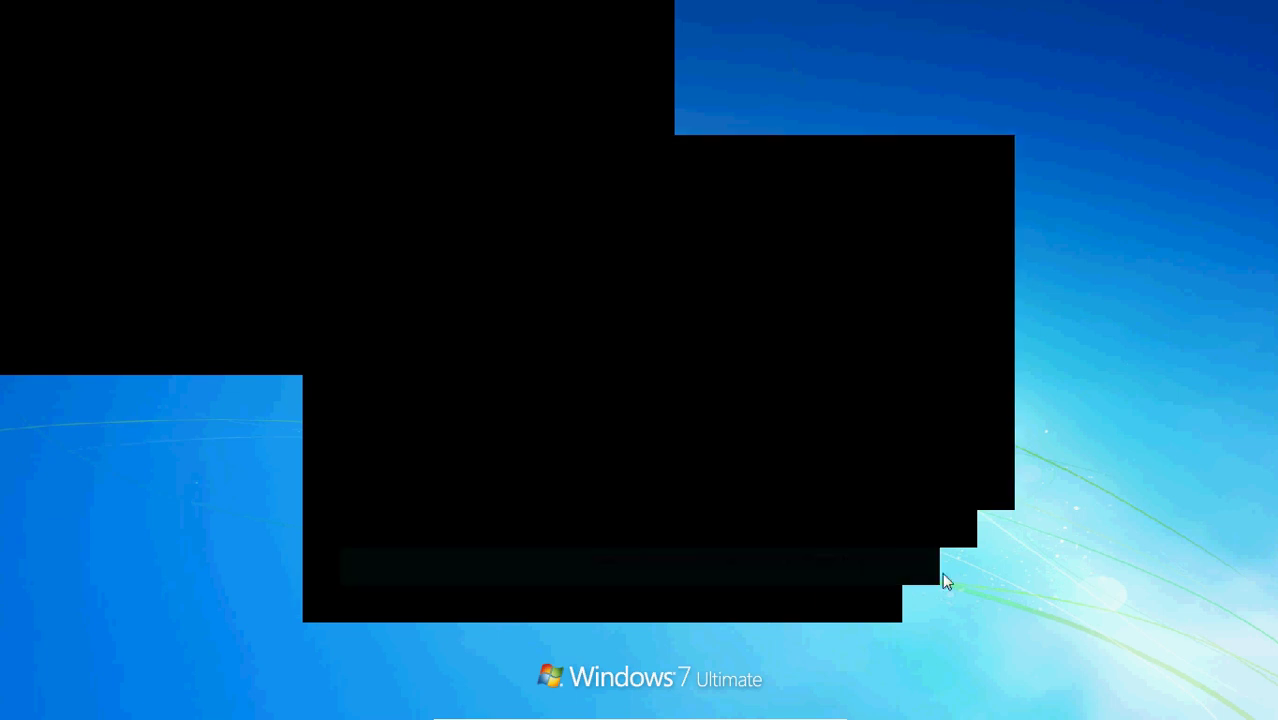
- Switch the restarting virtual machine from full screen to windowed mode and back to full screen
mouse_move(740, 713)
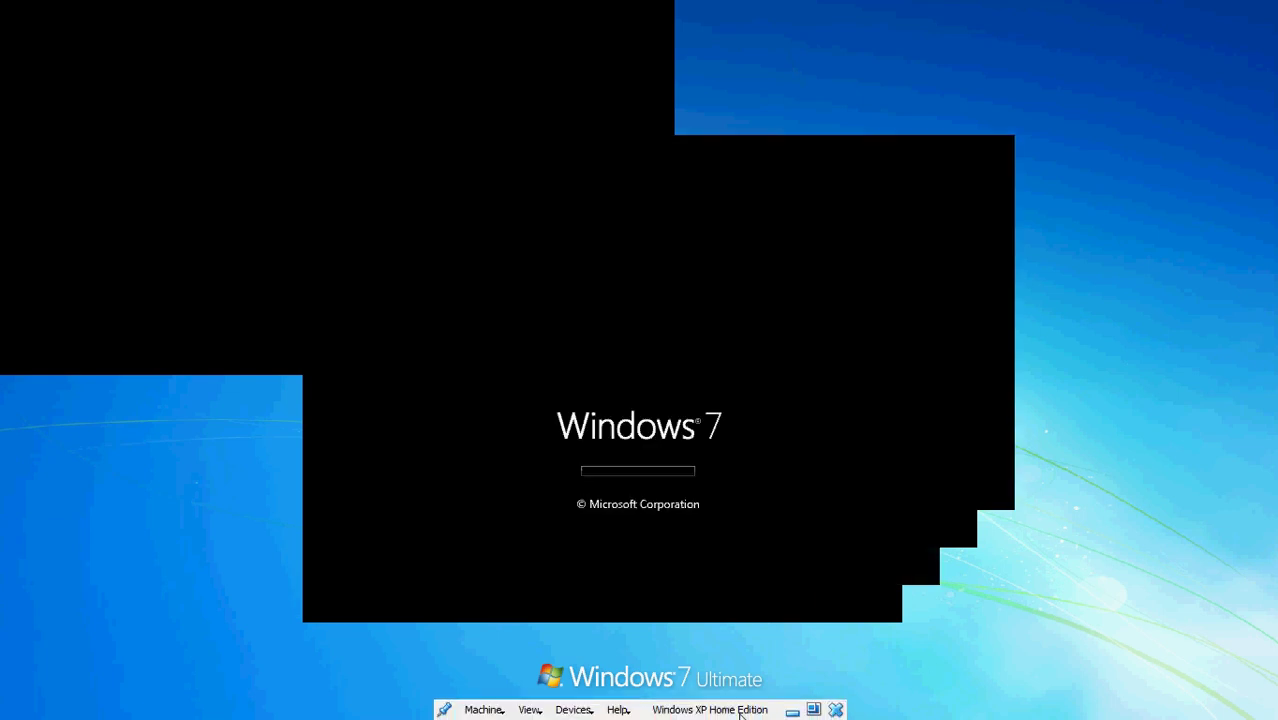
click(813, 709)
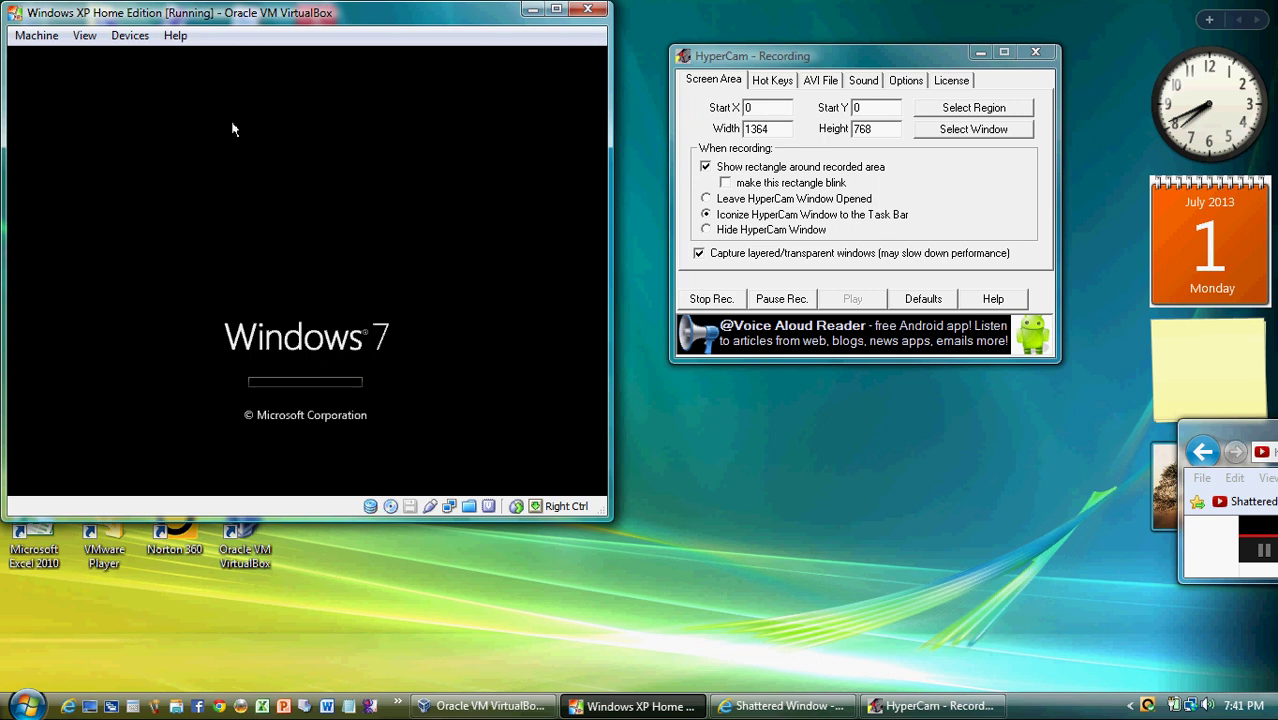
click(84, 35)
click(110, 56)
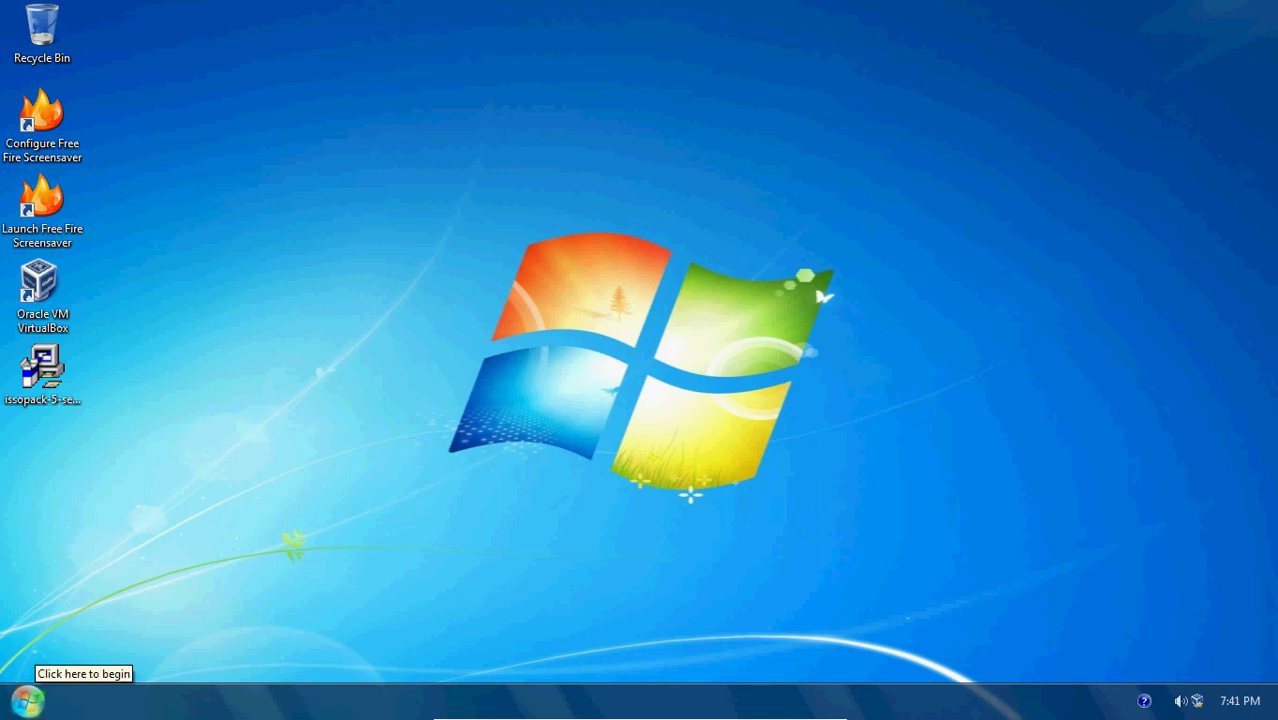
- Look through the installed Isso Pack program group and its Tools entries
click(27, 700)
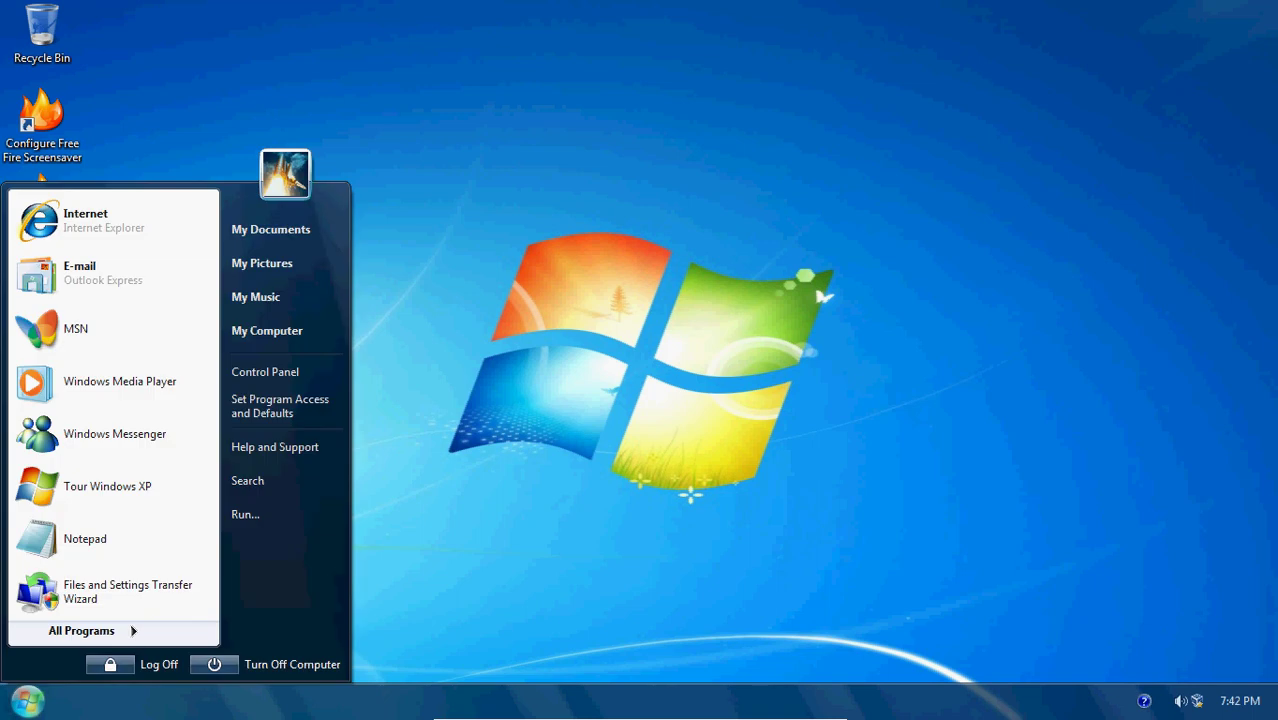
mouse_move(90, 630)
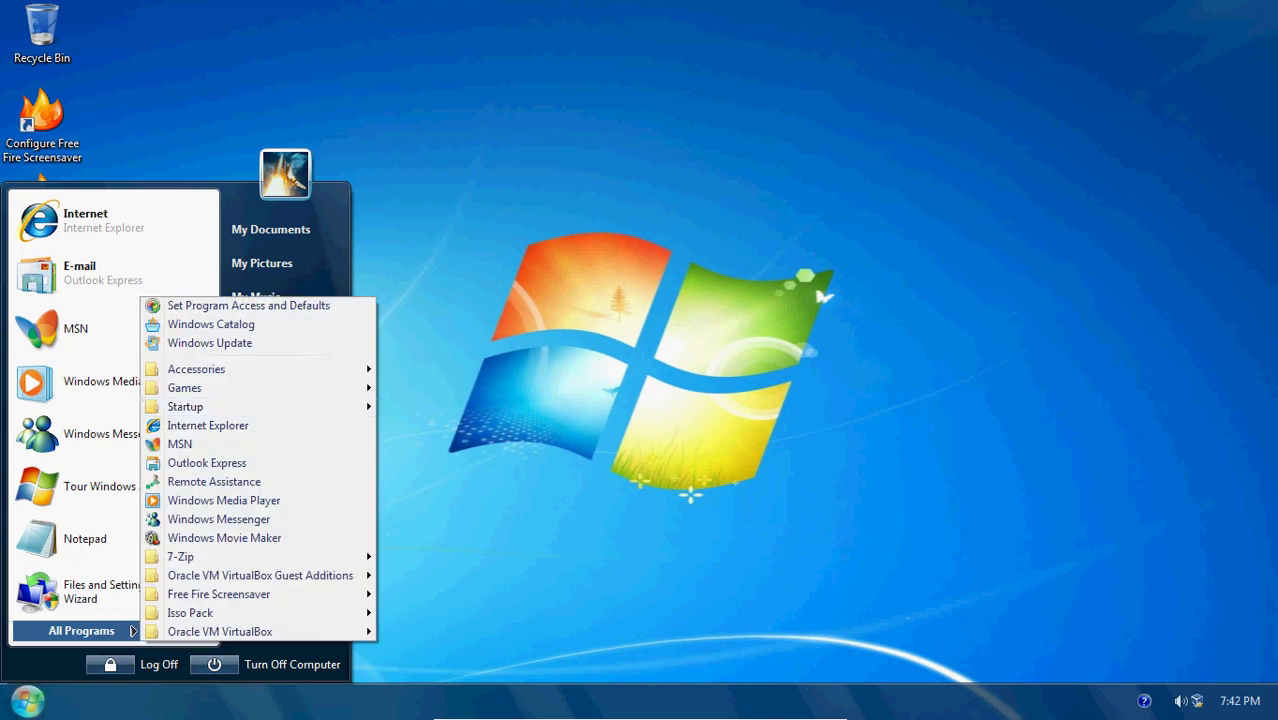
mouse_move(255, 614)
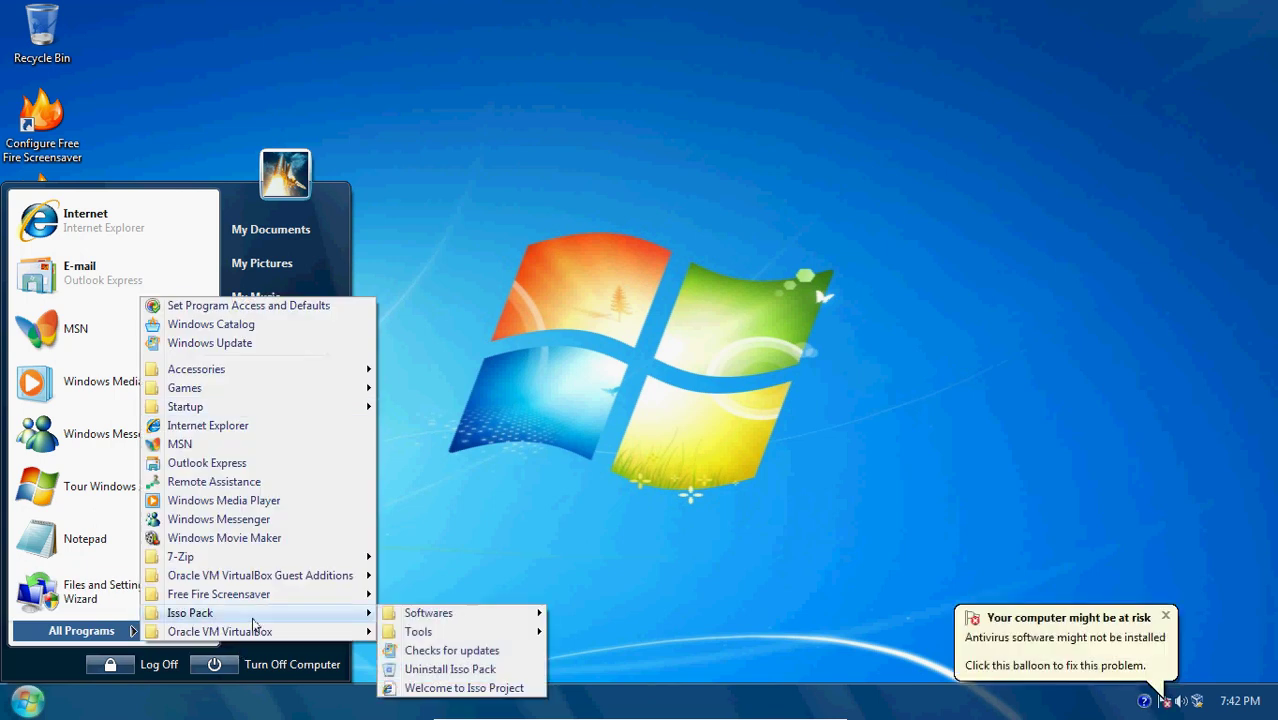
mouse_move(400, 631)
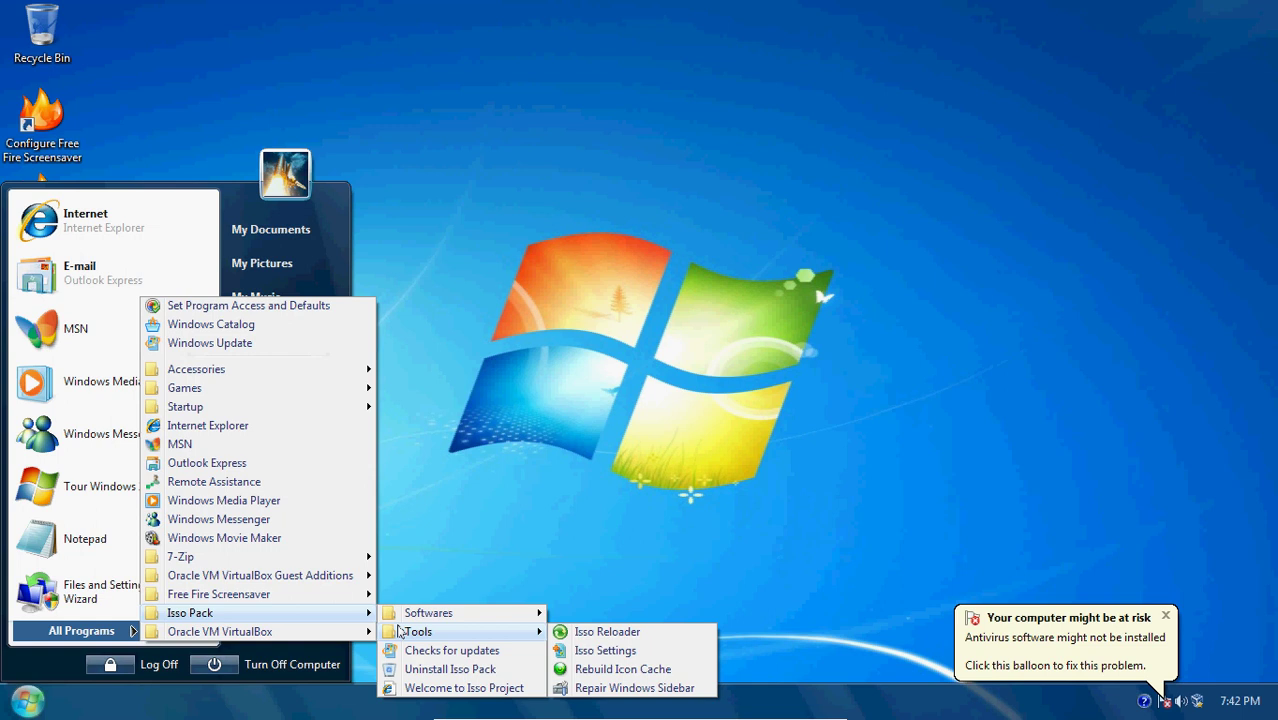
click(1125, 637)
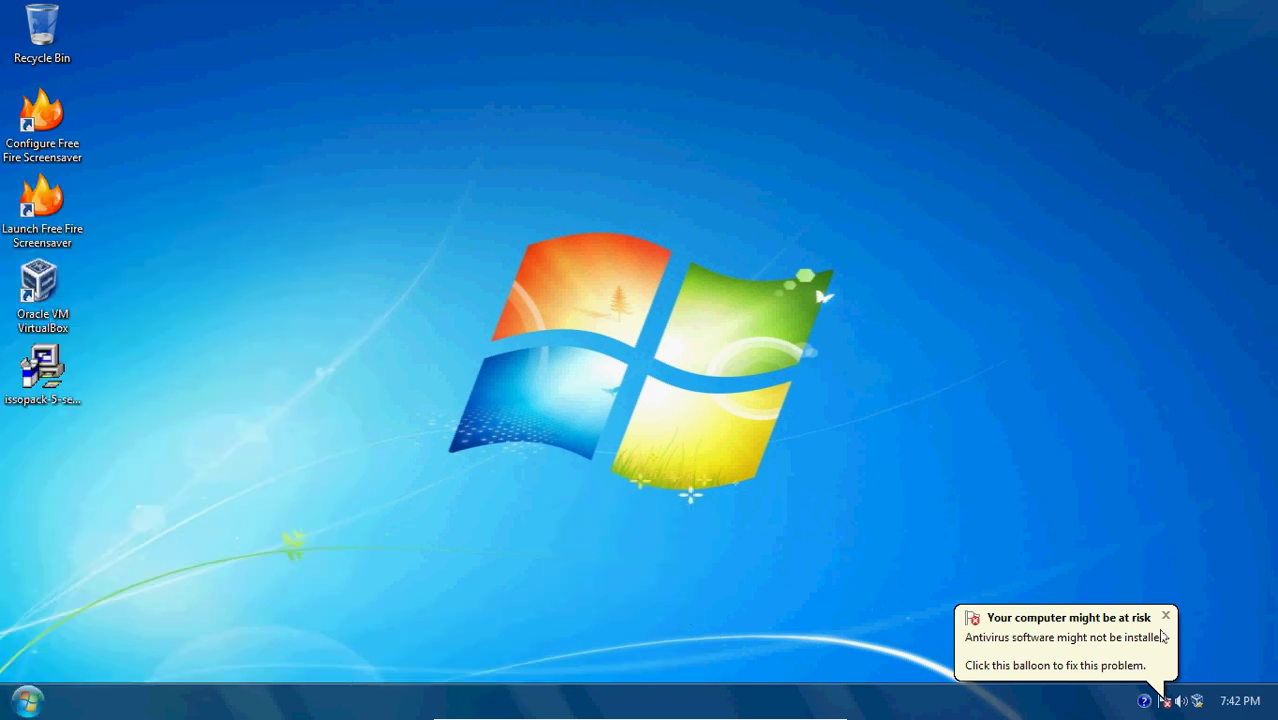
- Dismiss the antivirus warning balloon and close the Isso Settings Welcome Center
click(1165, 617)
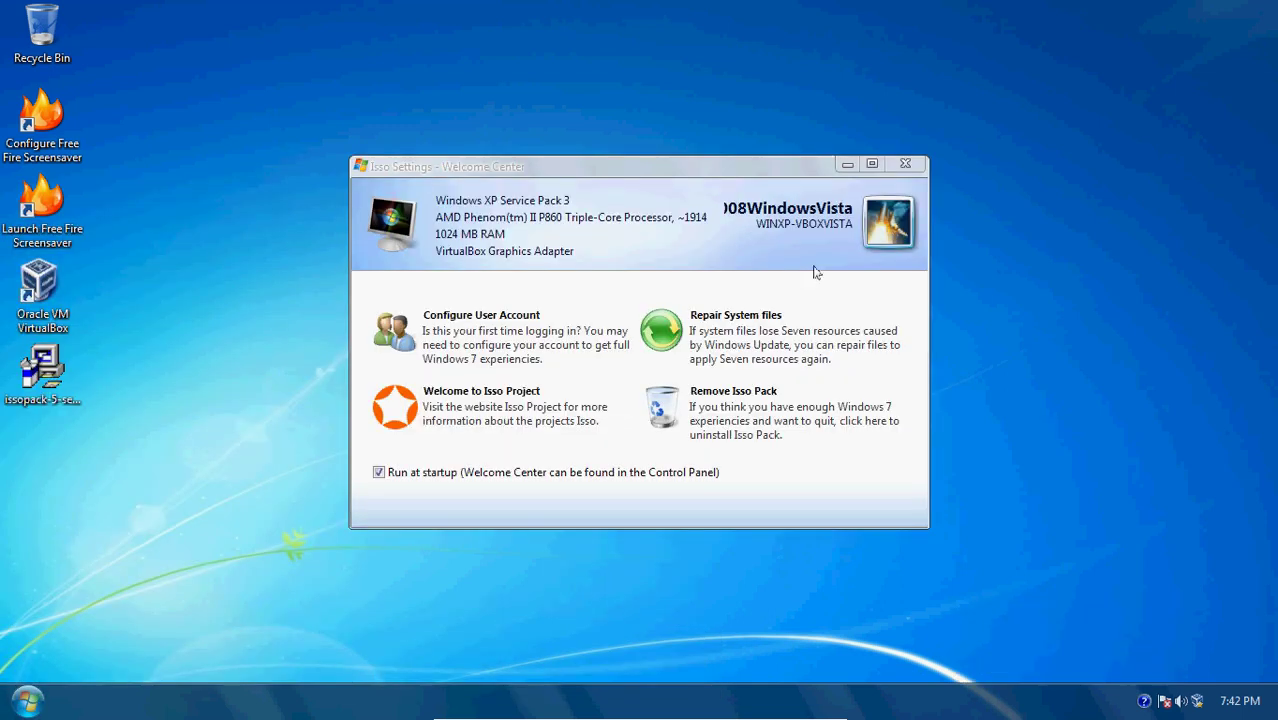
click(657, 172)
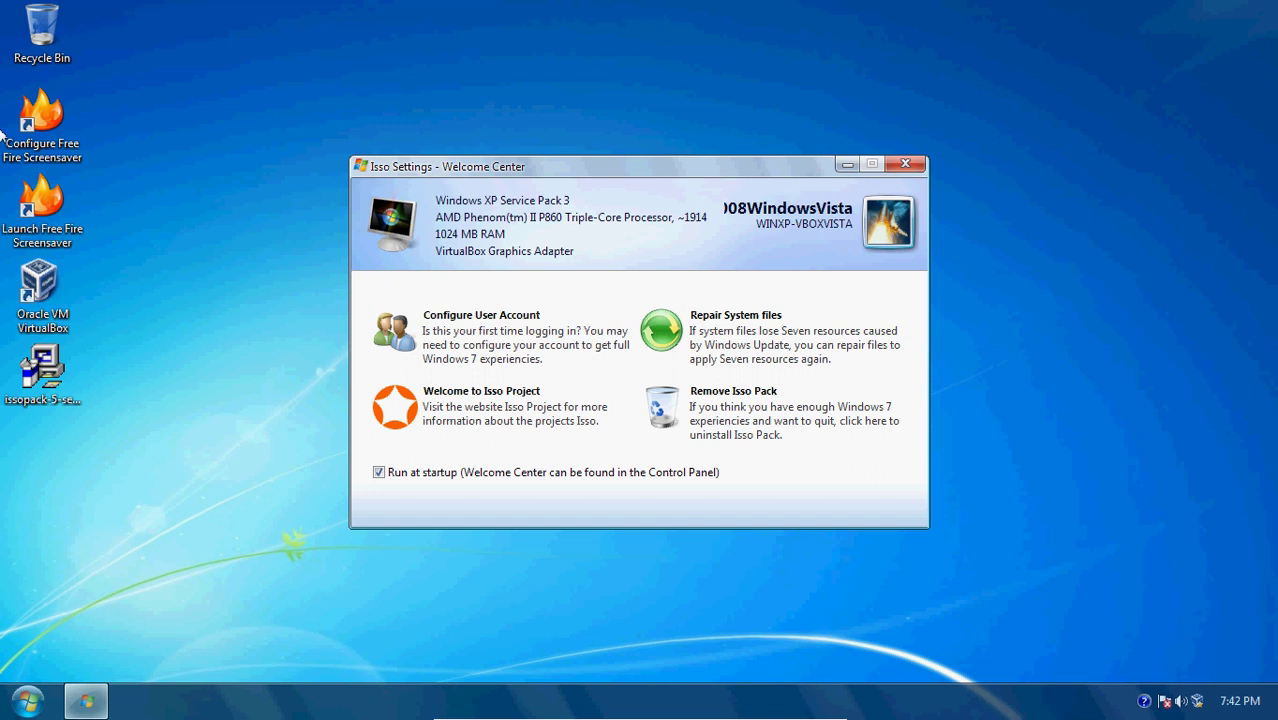
click(904, 168)
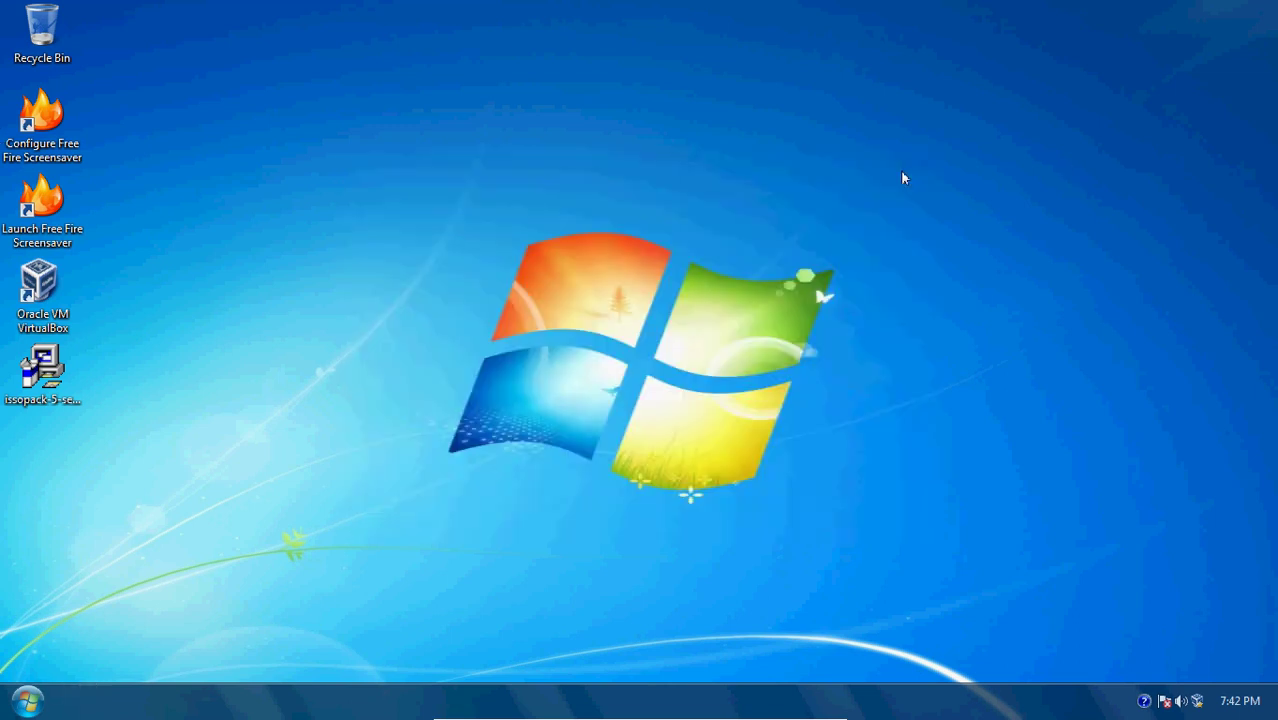
- Launch True Transparency from the Isso Pack Softwares
click(27, 700)
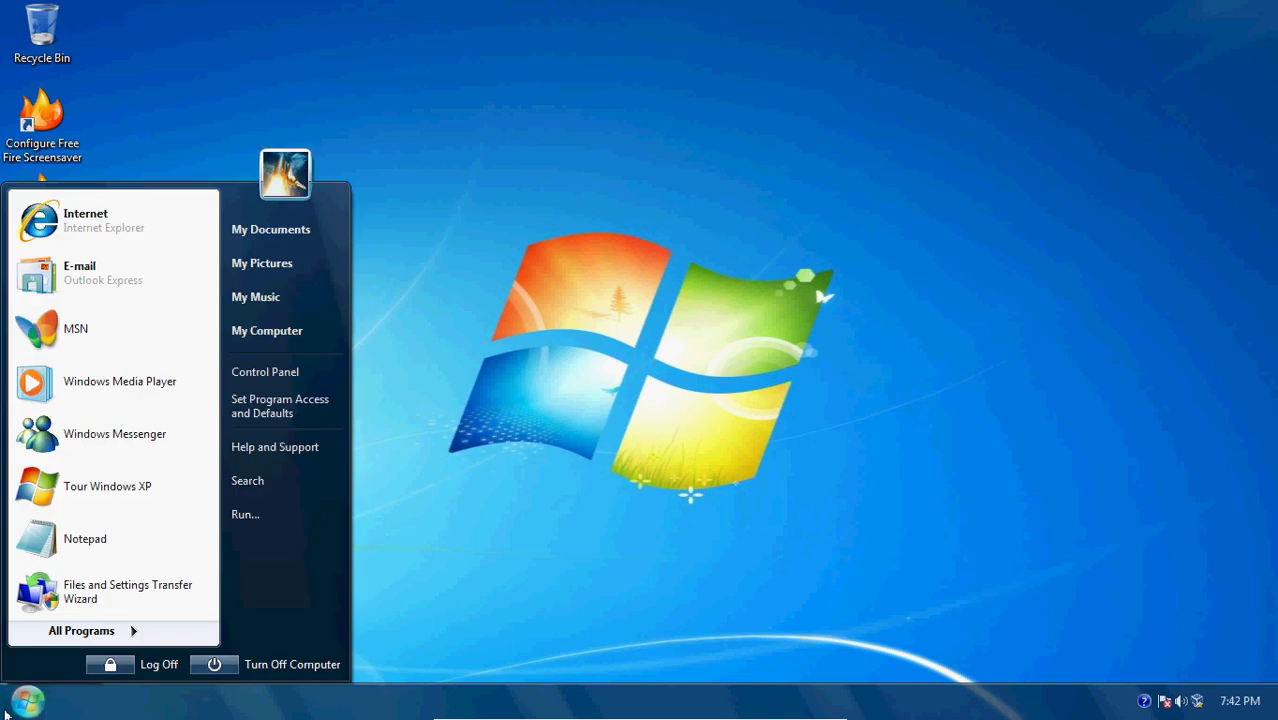
click(60, 632)
mouse_move(250, 612)
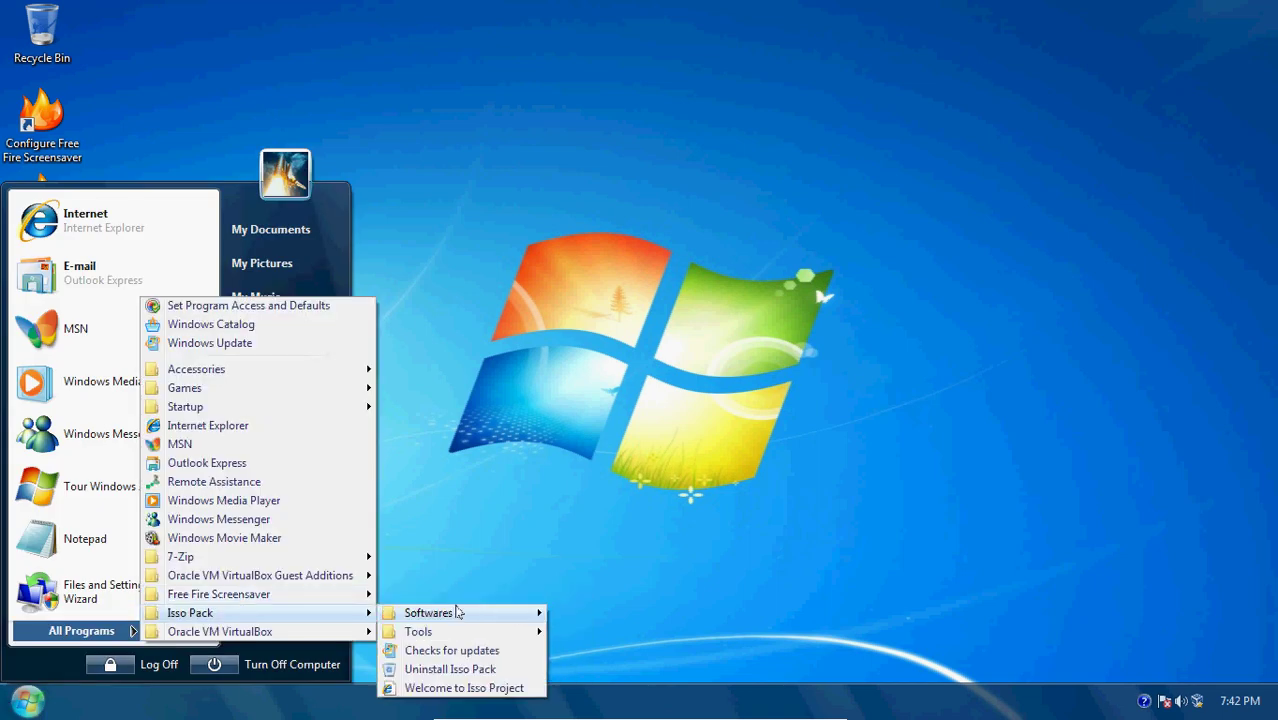
mouse_move(456, 612)
click(619, 518)
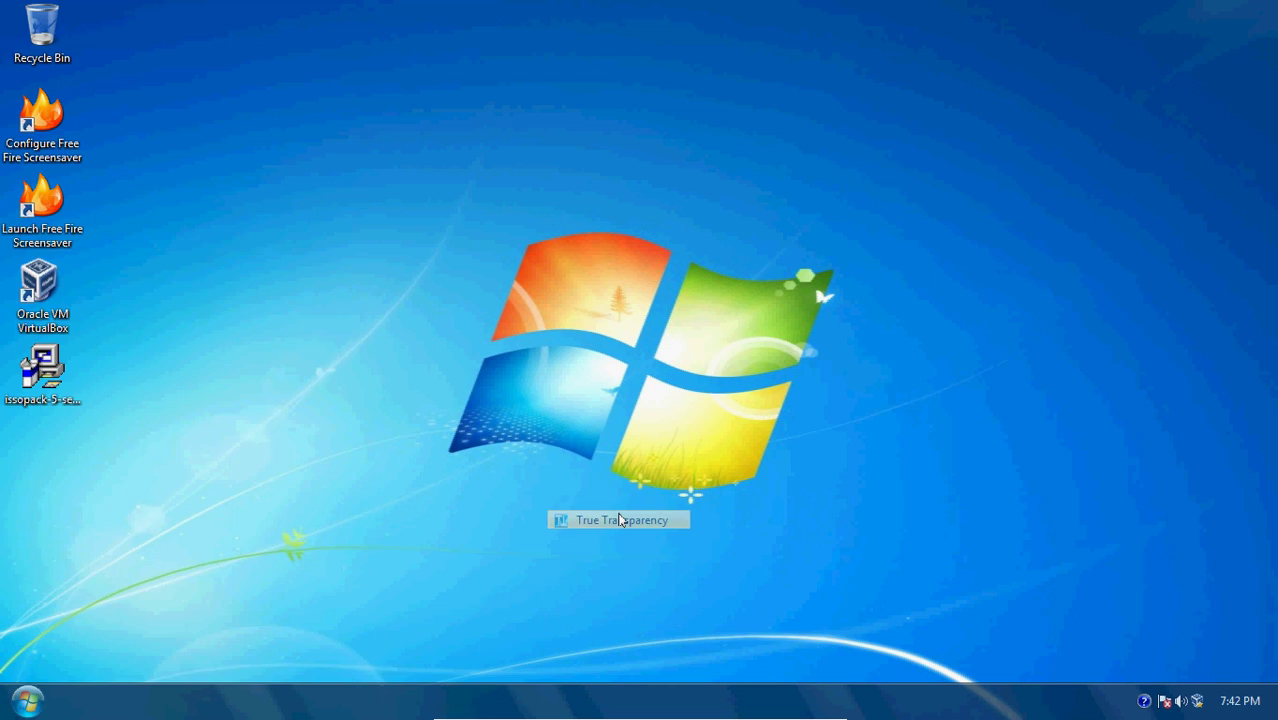
- Open My Documents, try restoring, minimizing and moving its window to examine the transparent frame, and close it
click(27, 700)
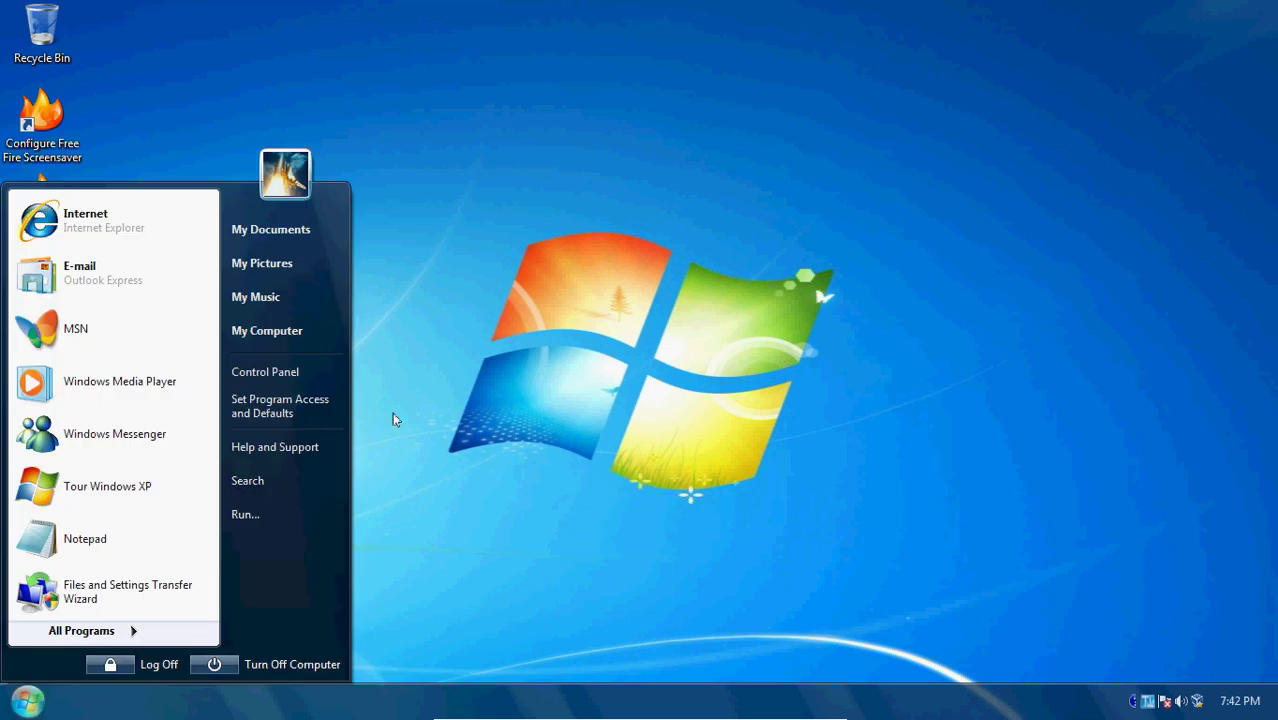
click(270, 229)
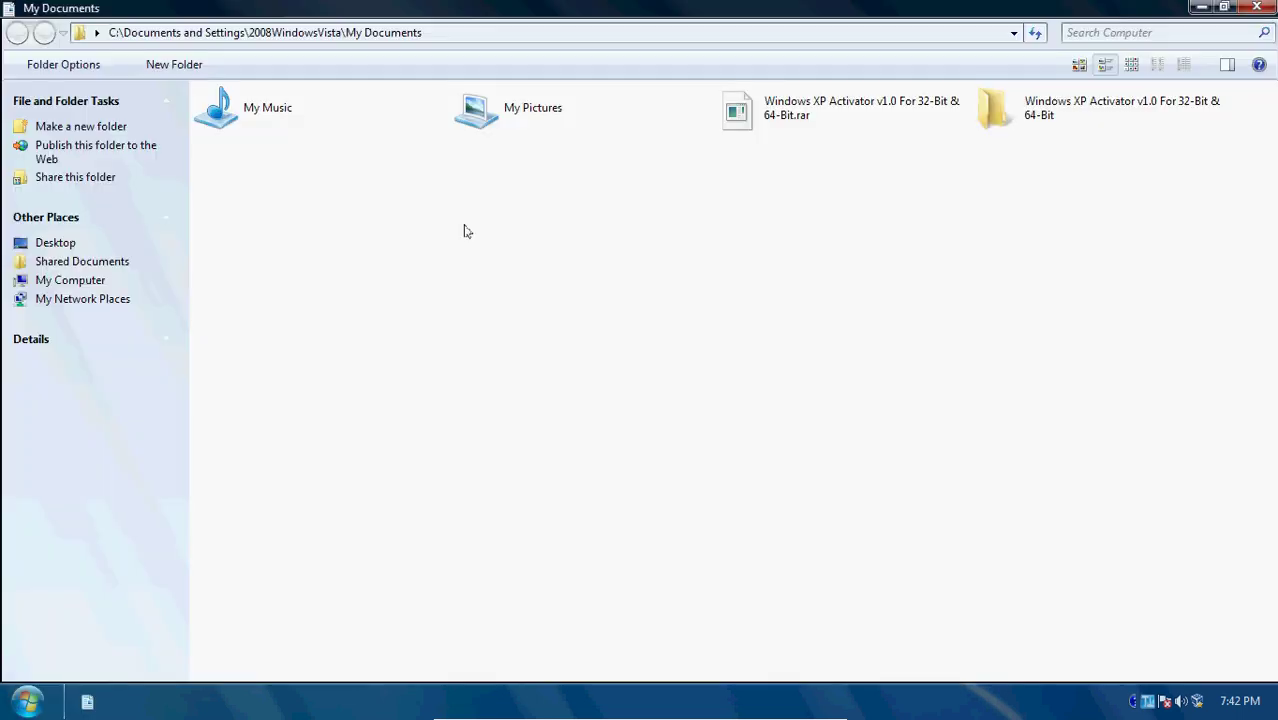
drag(485, 8, 680, 65)
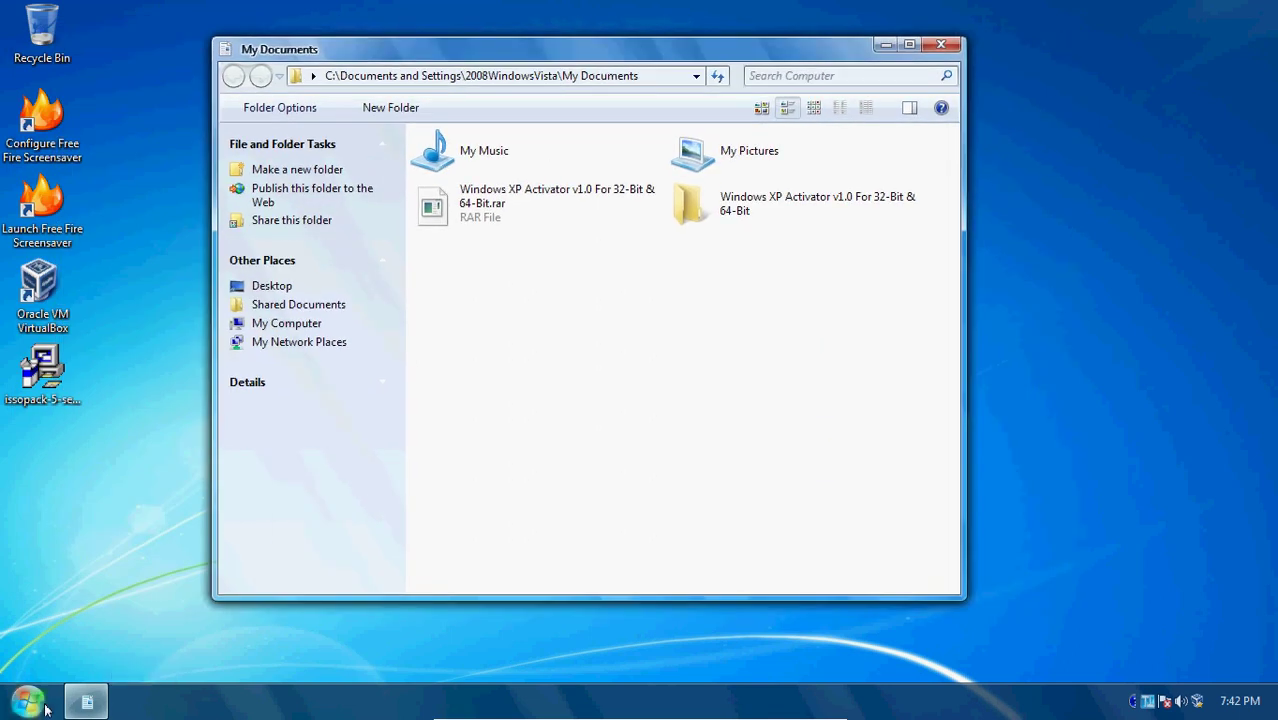
click(87, 705)
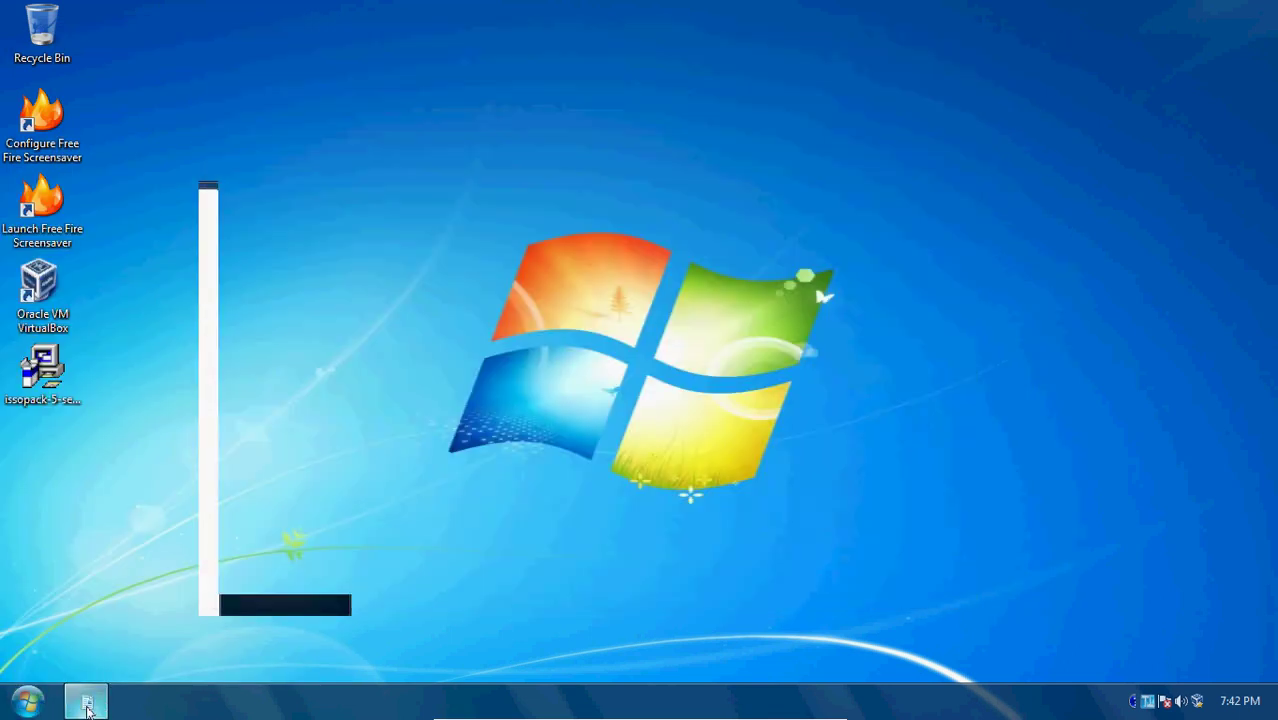
click(87, 705)
drag(818, 50, 840, 82)
click(962, 74)
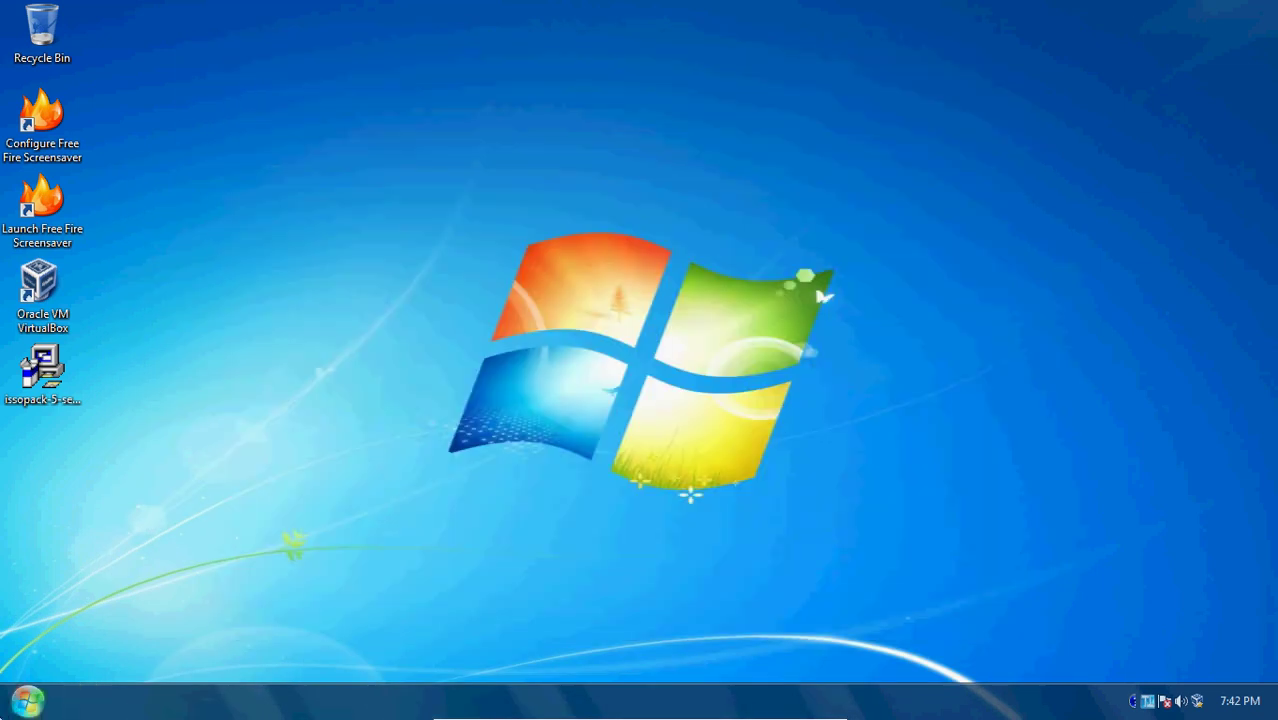
- Launch ViStart from the Isso Pack Softwares
click(24, 706)
click(80, 631)
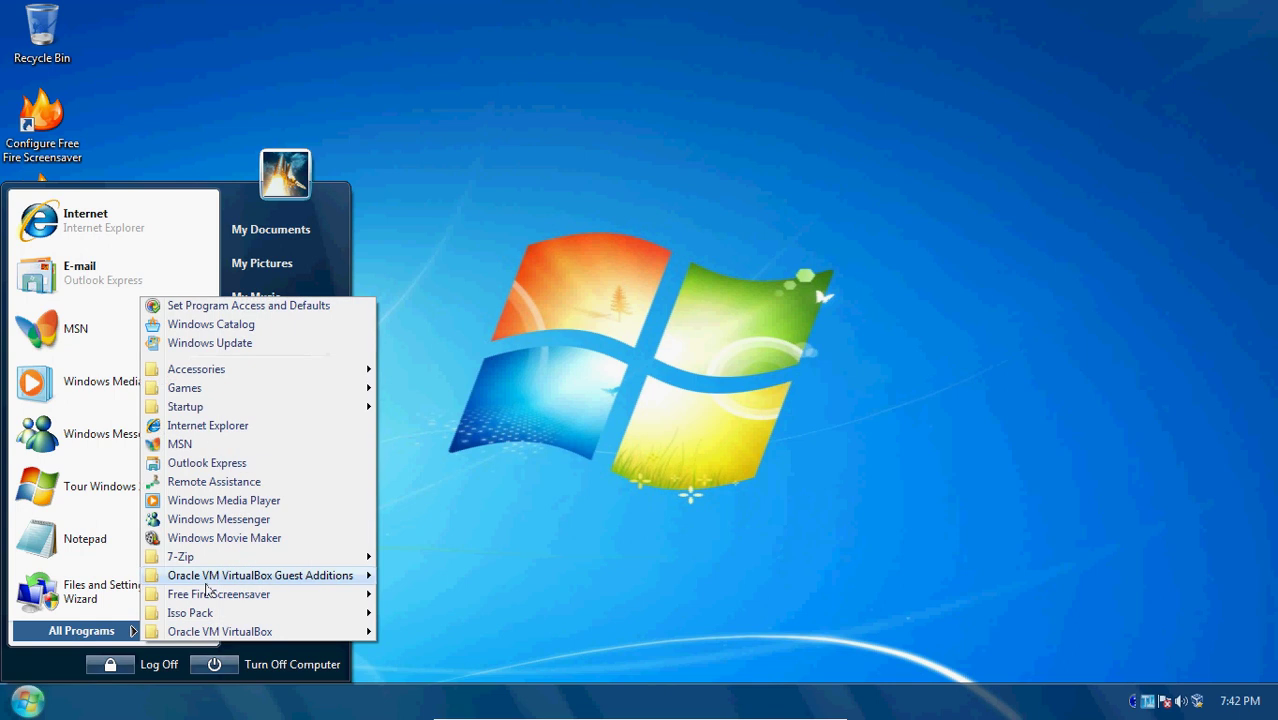
mouse_move(208, 614)
mouse_move(420, 613)
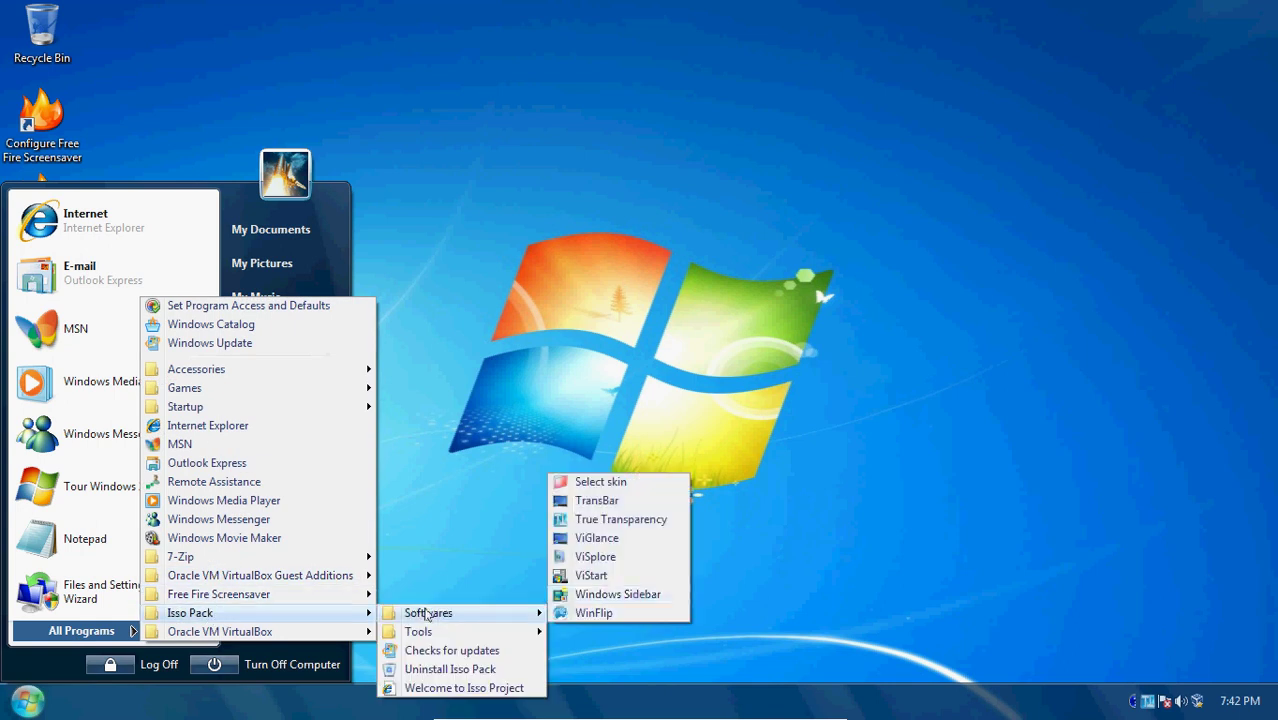
click(596, 575)
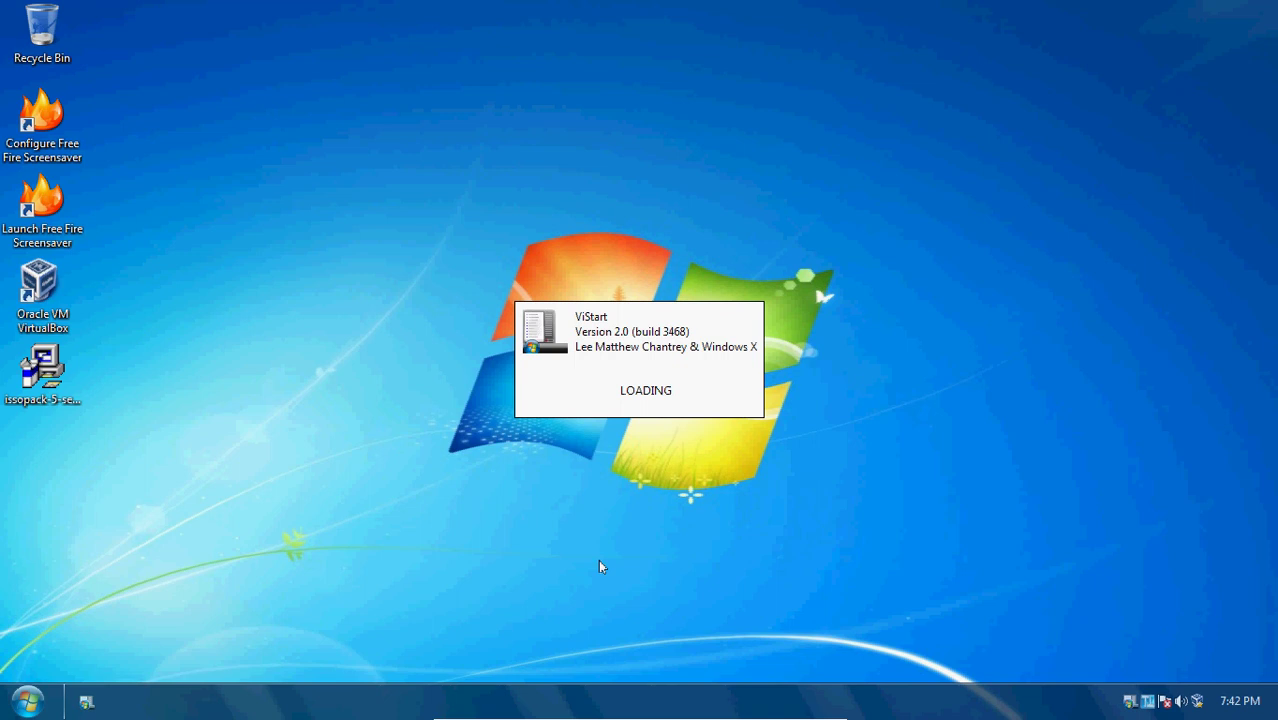
- Launch Windows Sidebar from the Isso Pack Softwares and close the gadget directly below the clock
click(8, 703)
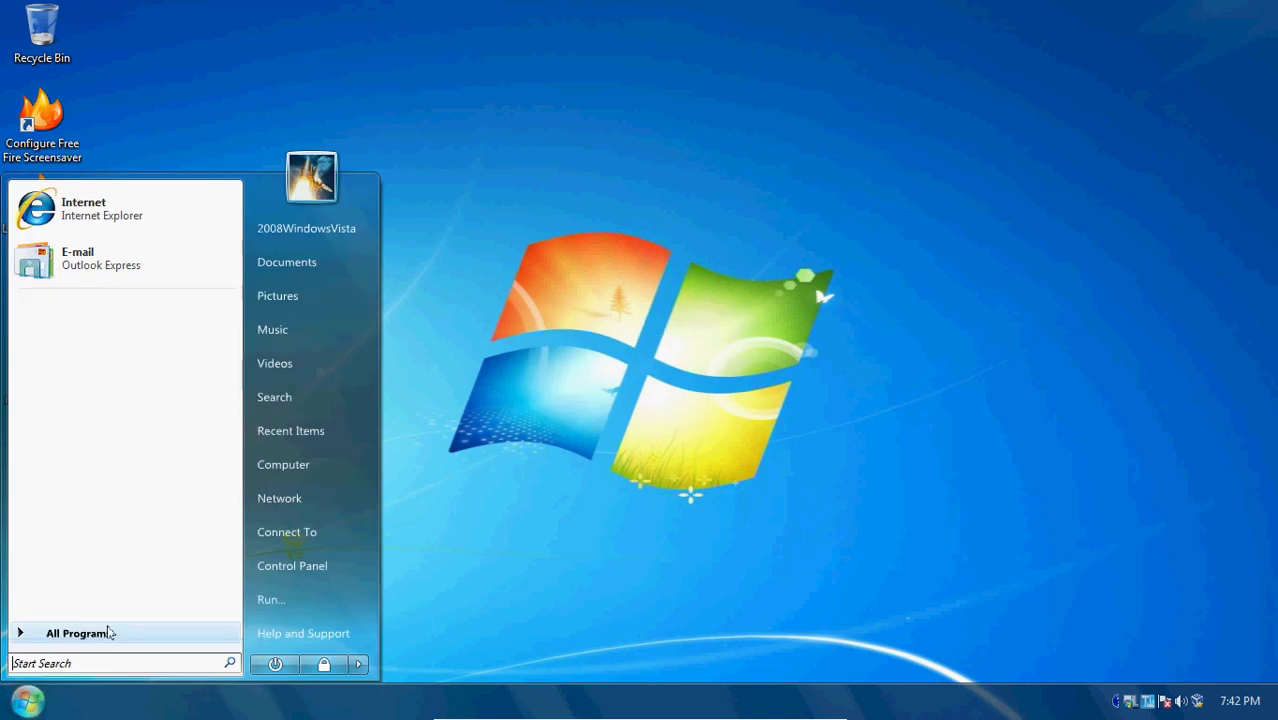
click(100, 632)
click(80, 462)
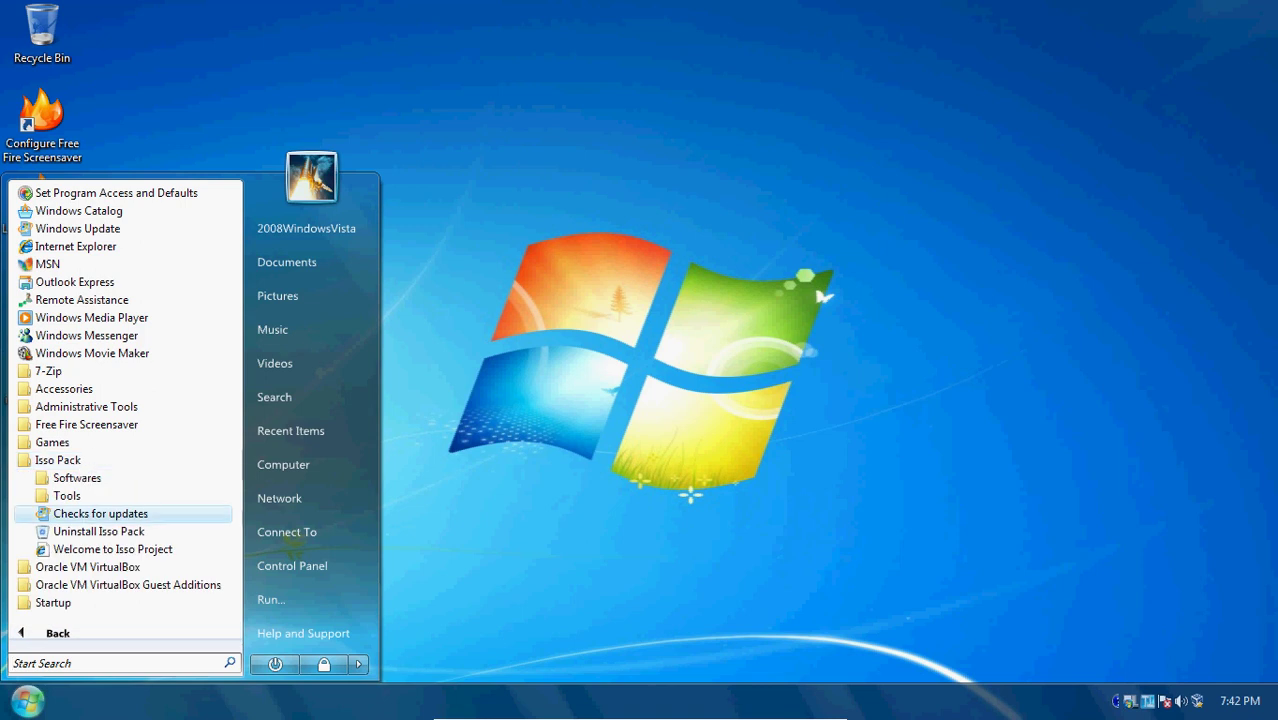
click(75, 478)
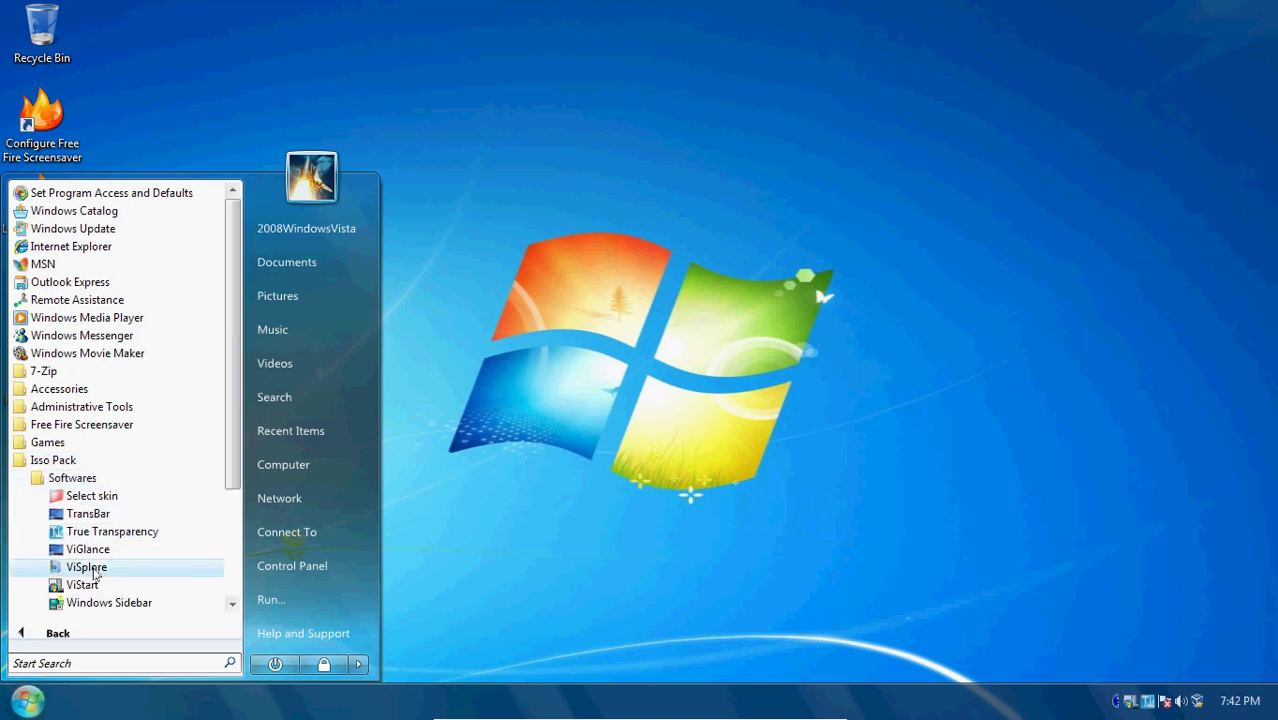
click(91, 604)
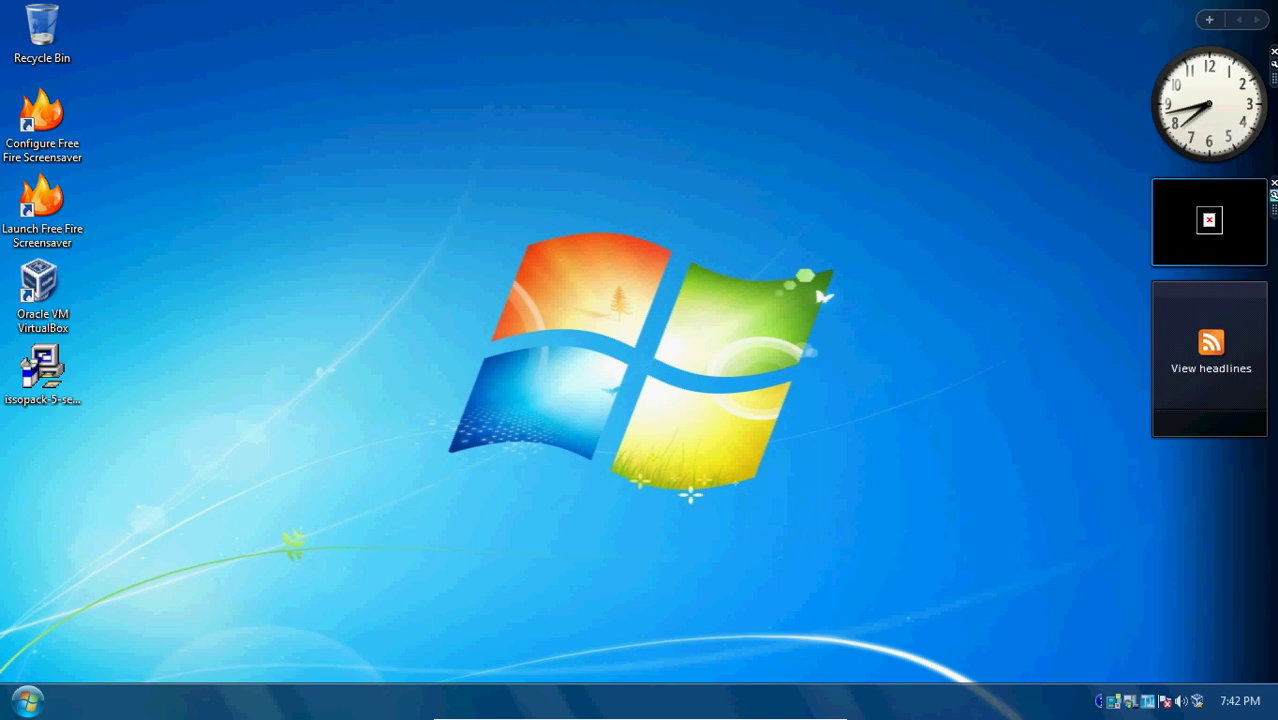
click(1273, 183)
click(667, 385)
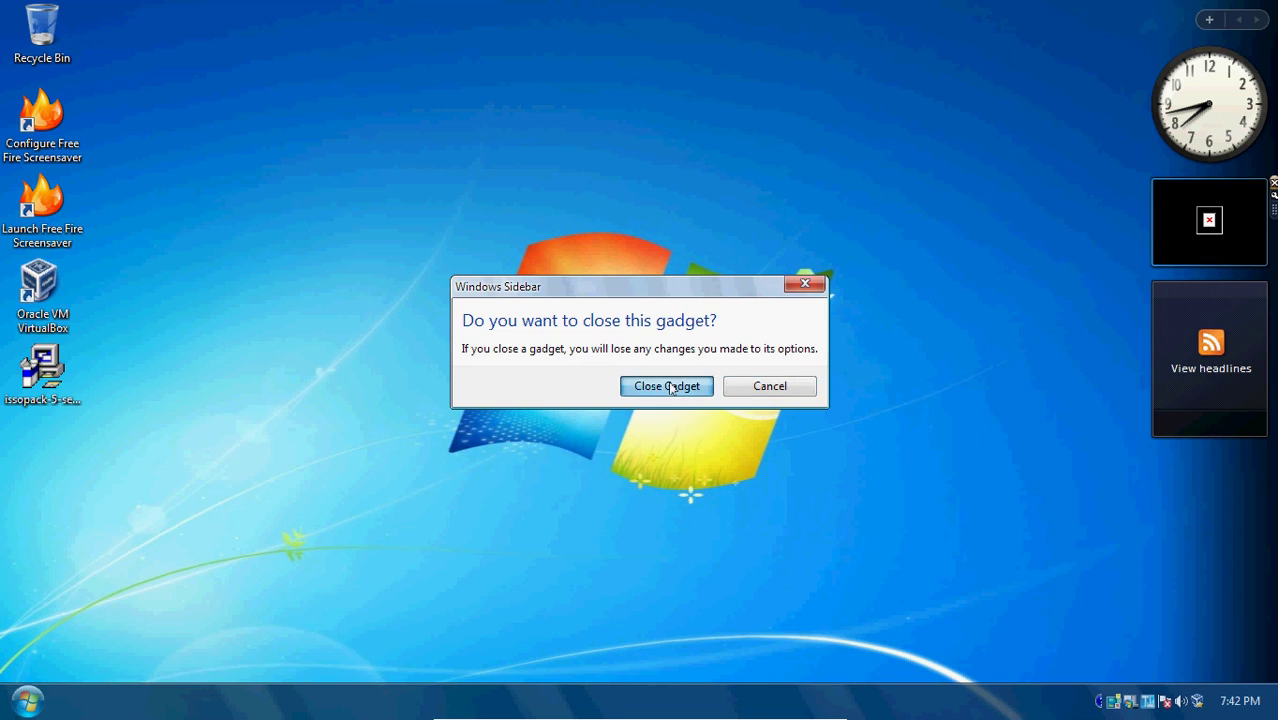
- Look through the full list of Isso Pack Softwares in the new ViStart program list
click(18, 708)
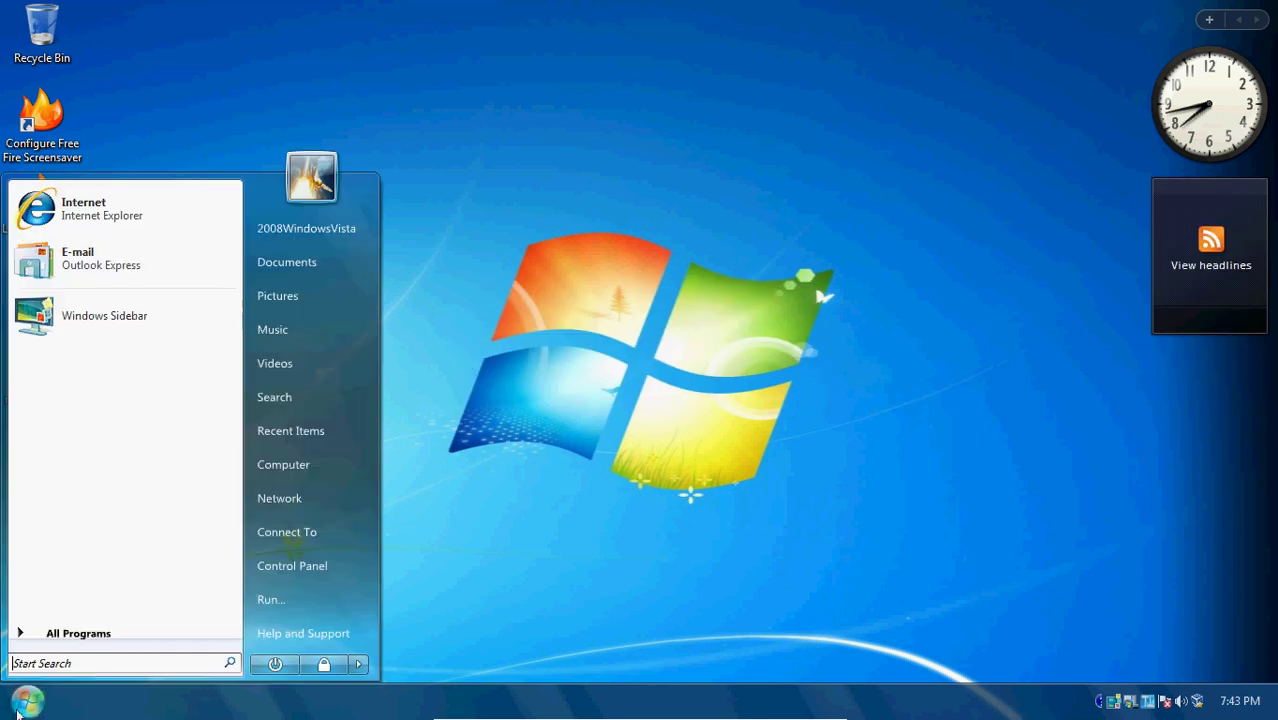
click(78, 633)
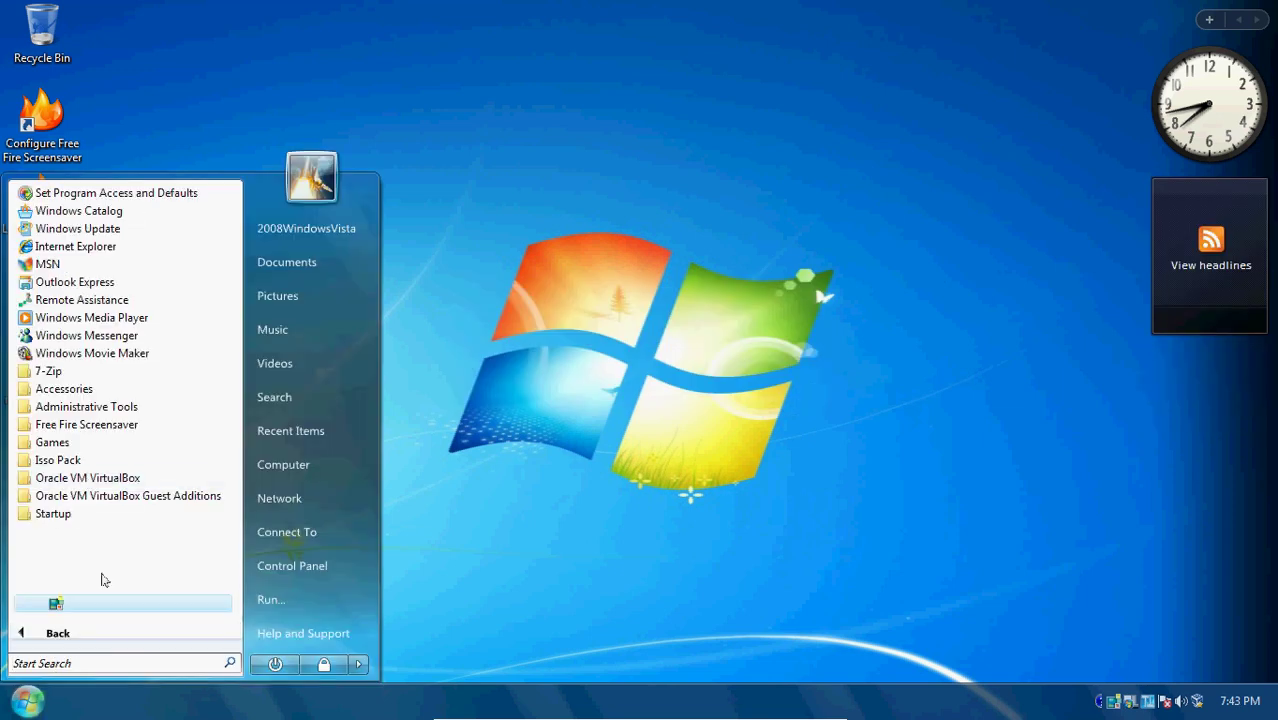
click(57, 460)
click(82, 479)
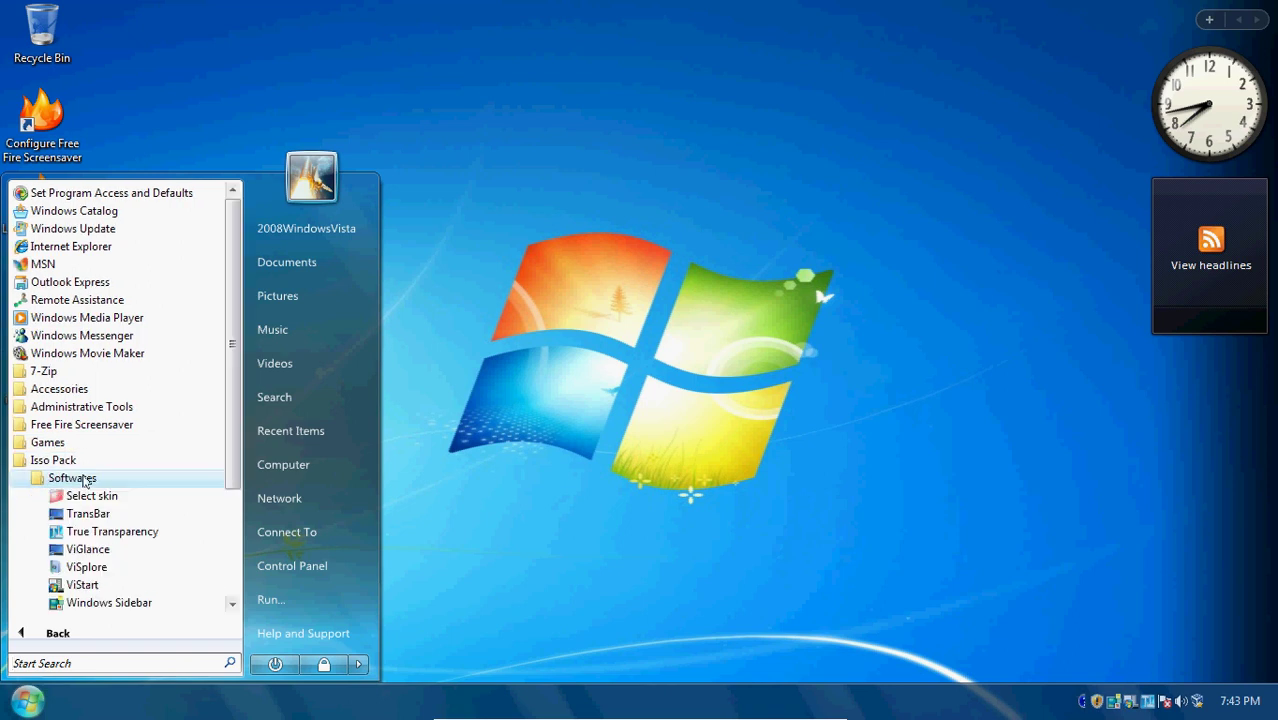
scroll(94, 584, down, 1)
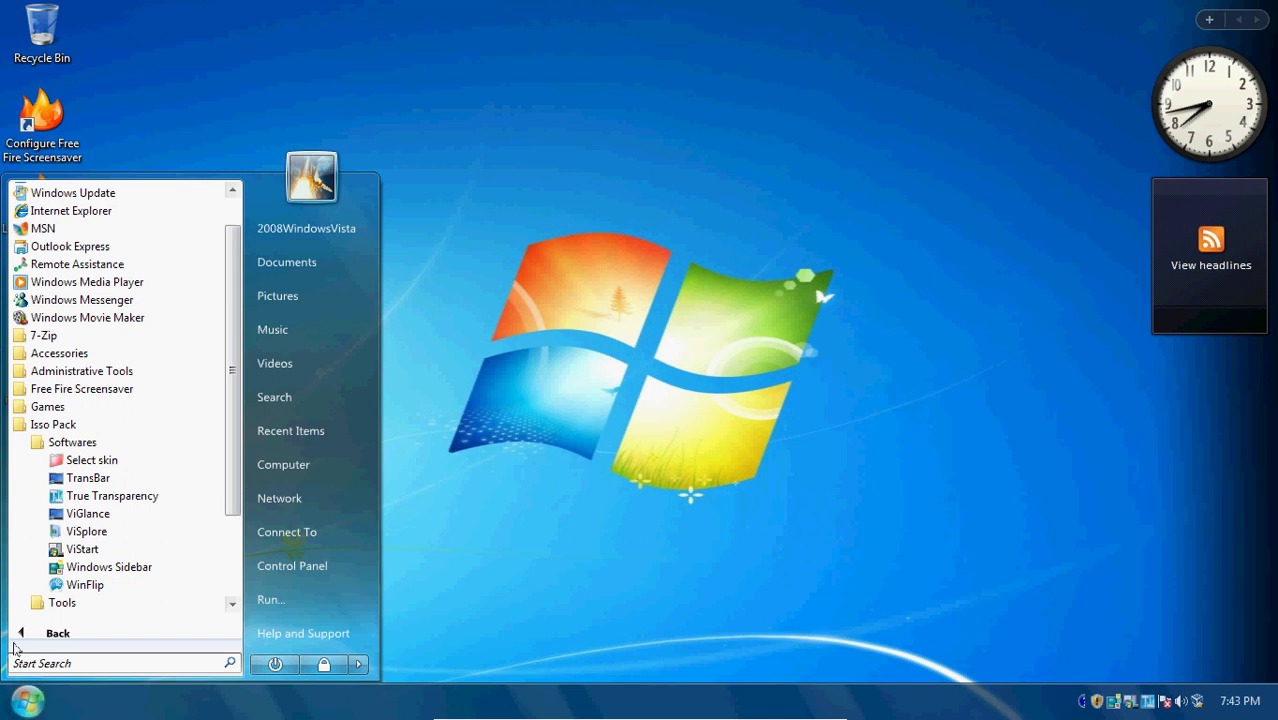
- Open Notepad from the Accessories and reposition its window on the desktop
click(55, 353)
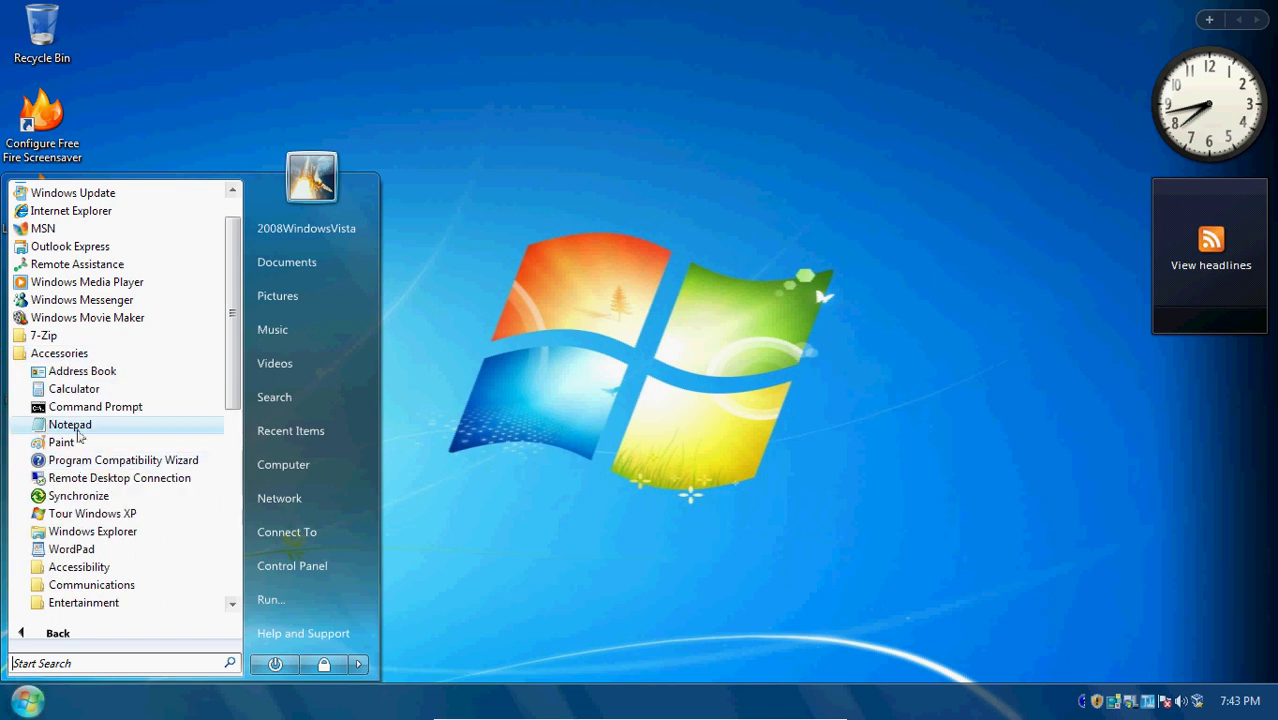
click(78, 432)
drag(475, 133, 524, 131)
- Set Notepad's font size to 36
click(181, 142)
mouse_move(222, 142)
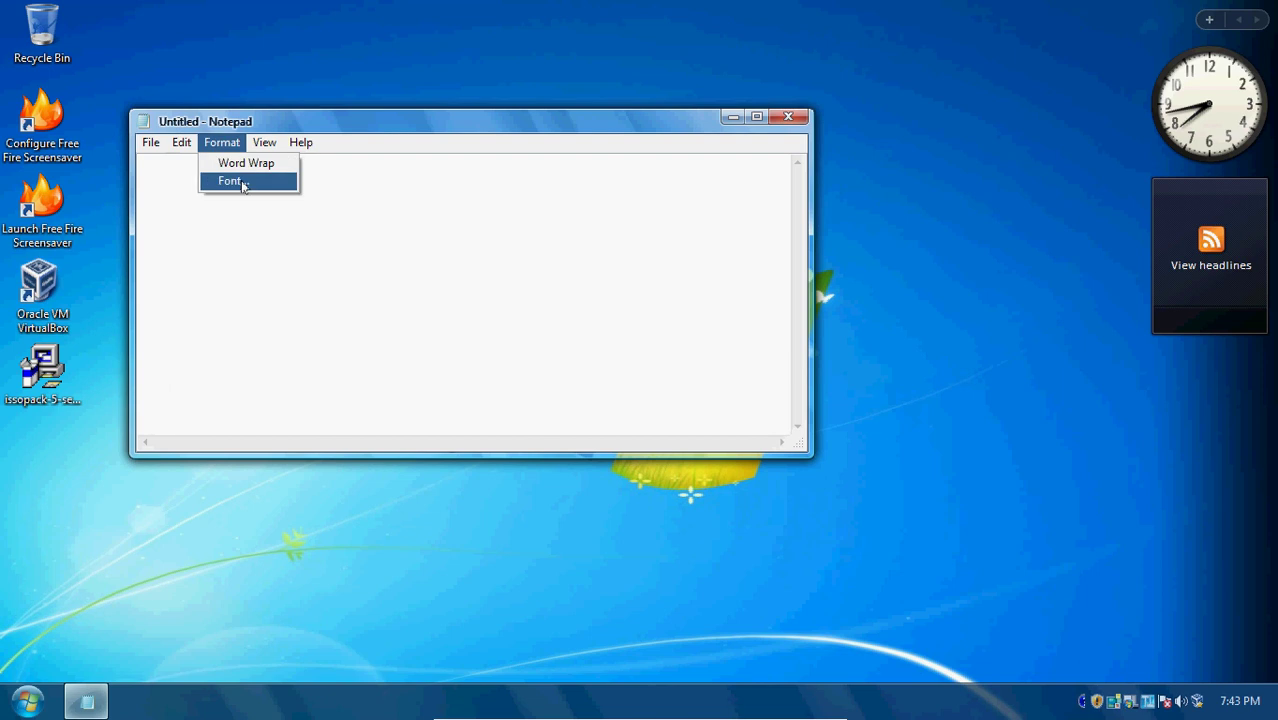
click(242, 182)
drag(467, 343, 465, 370)
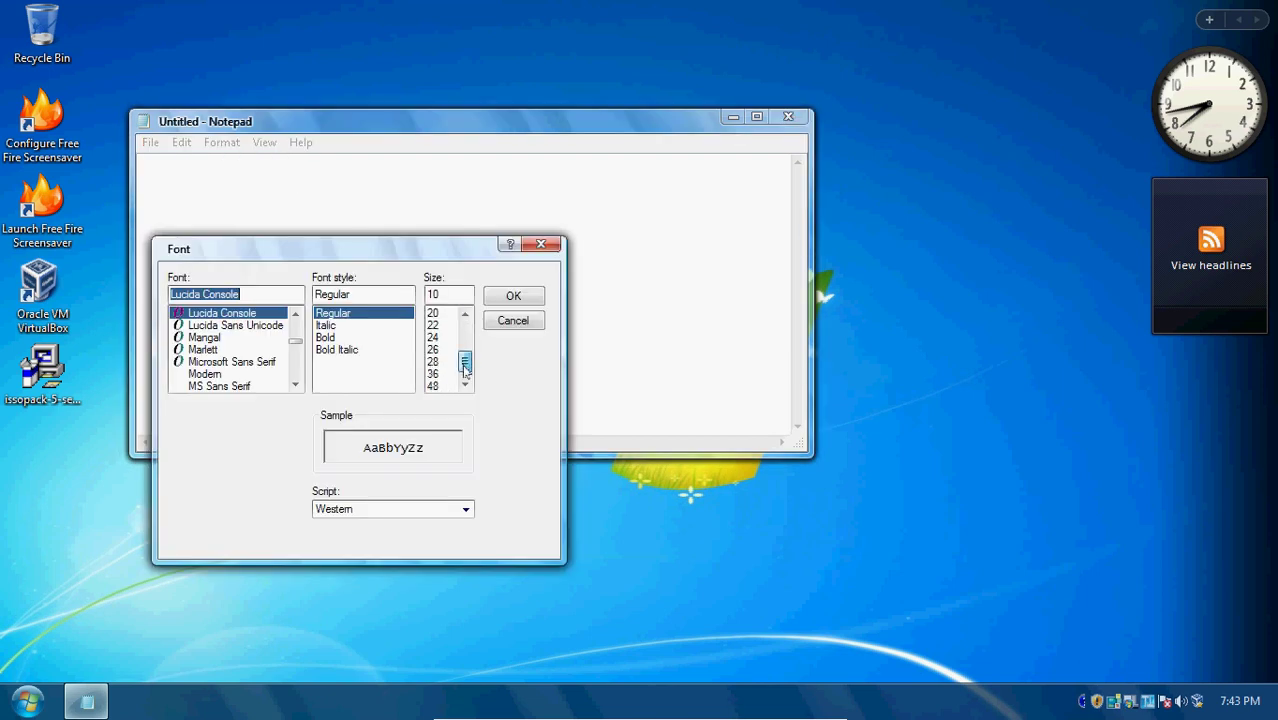
click(432, 373)
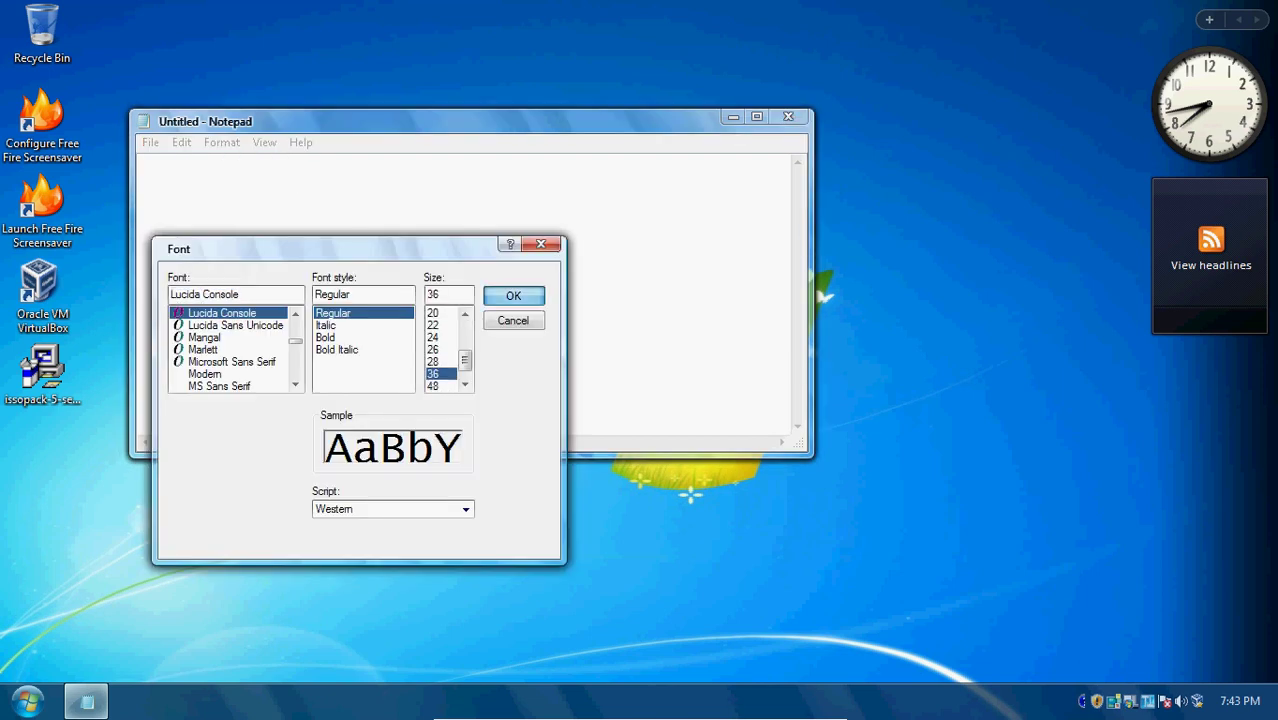
key(Return)
- Maximize Notepad and write "What a great transformation pack!!!!!" on the first line
double_click(463, 131)
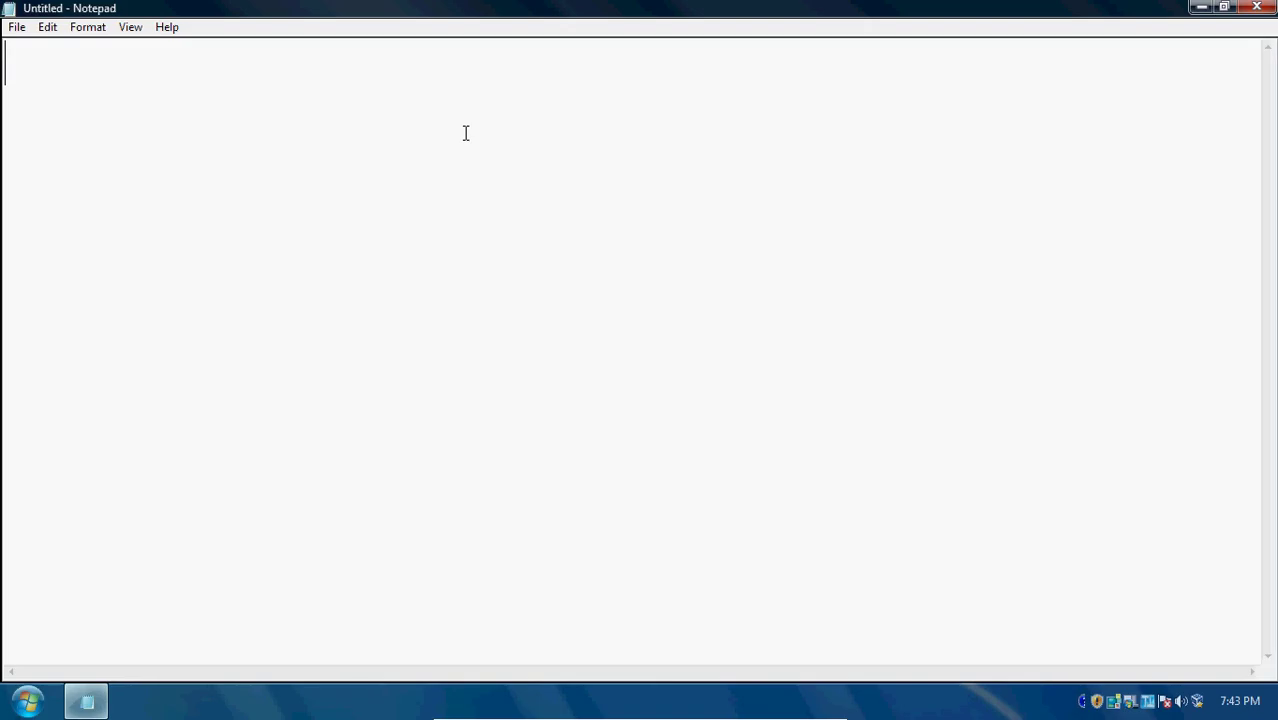
text(What )
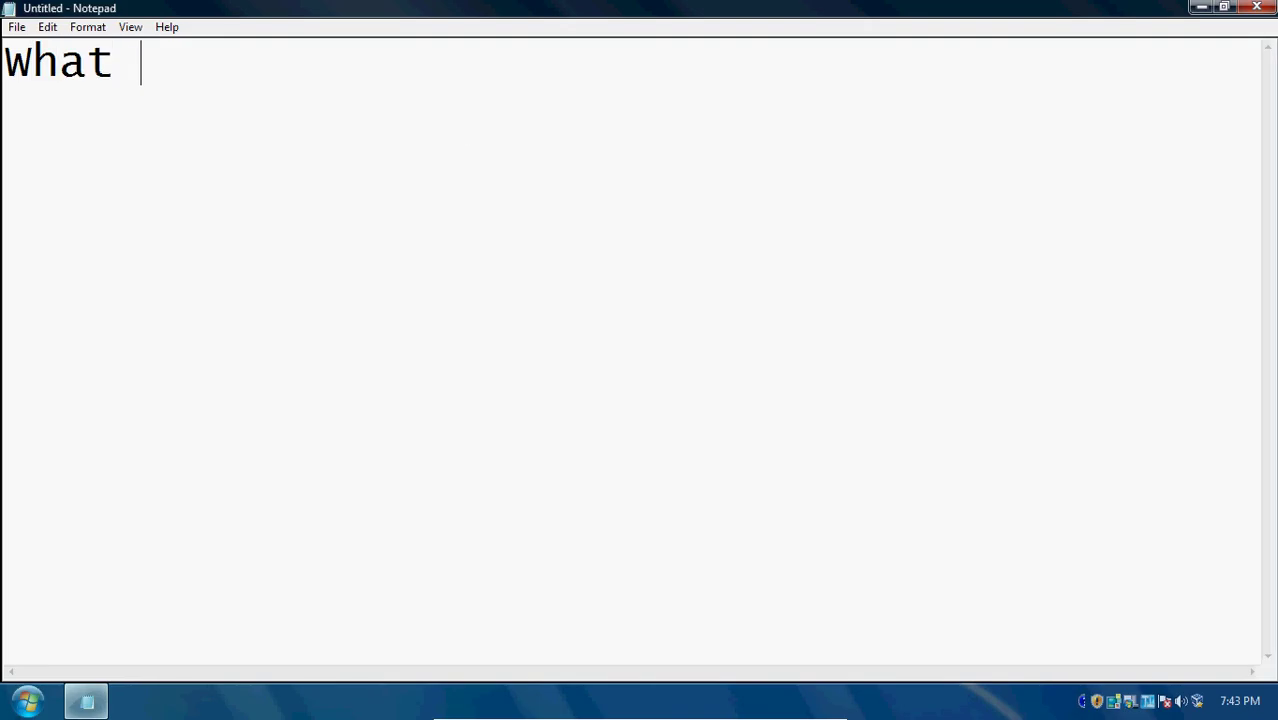
text(a great tr)
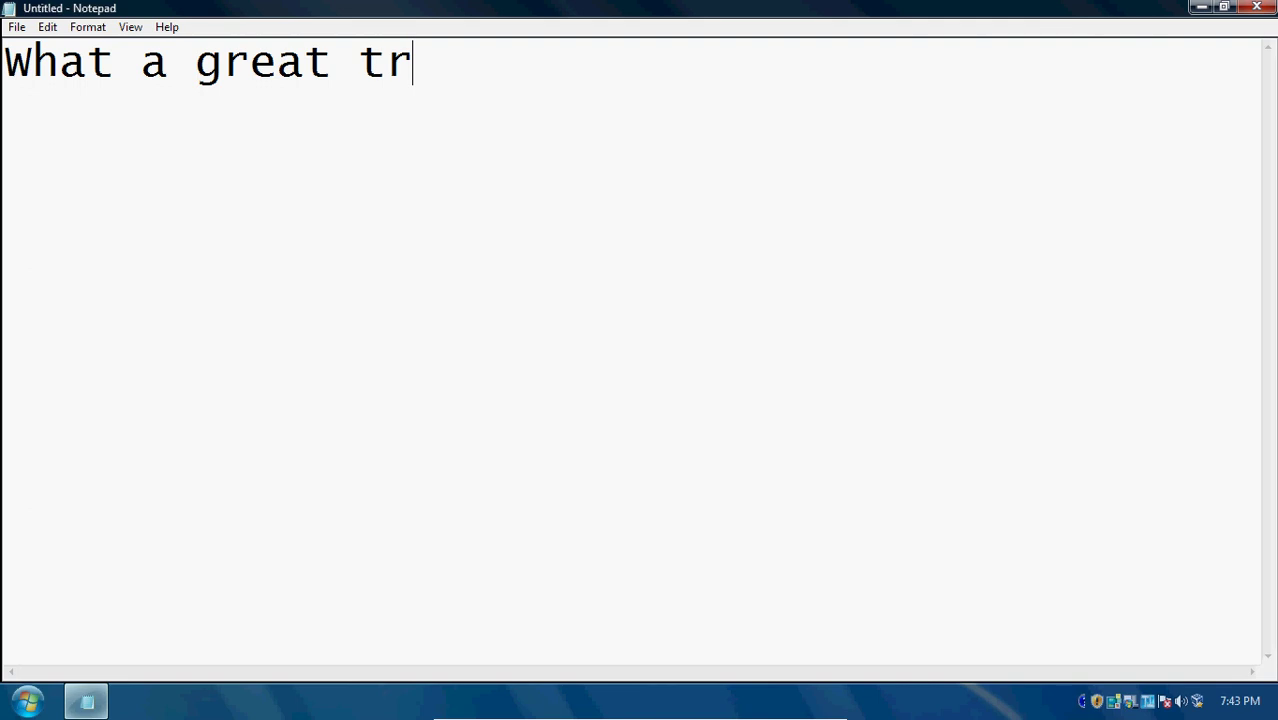
text(ansformation )
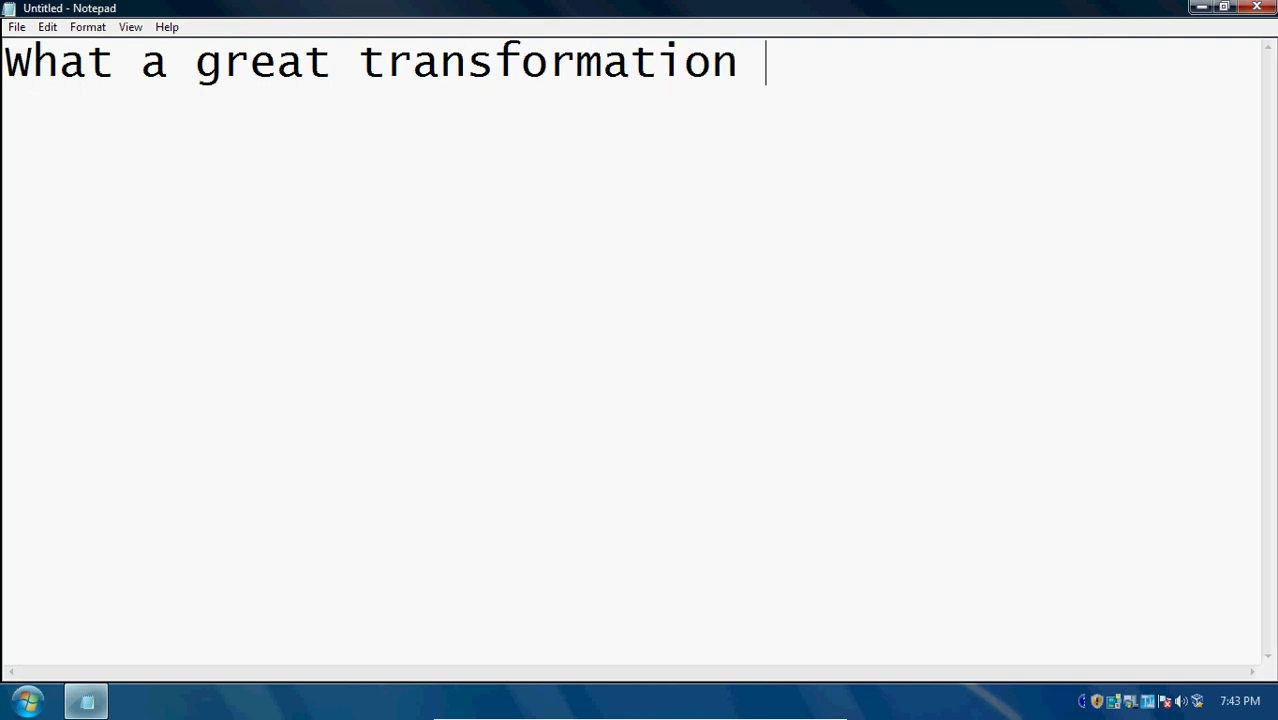
text(pack!!!!!)
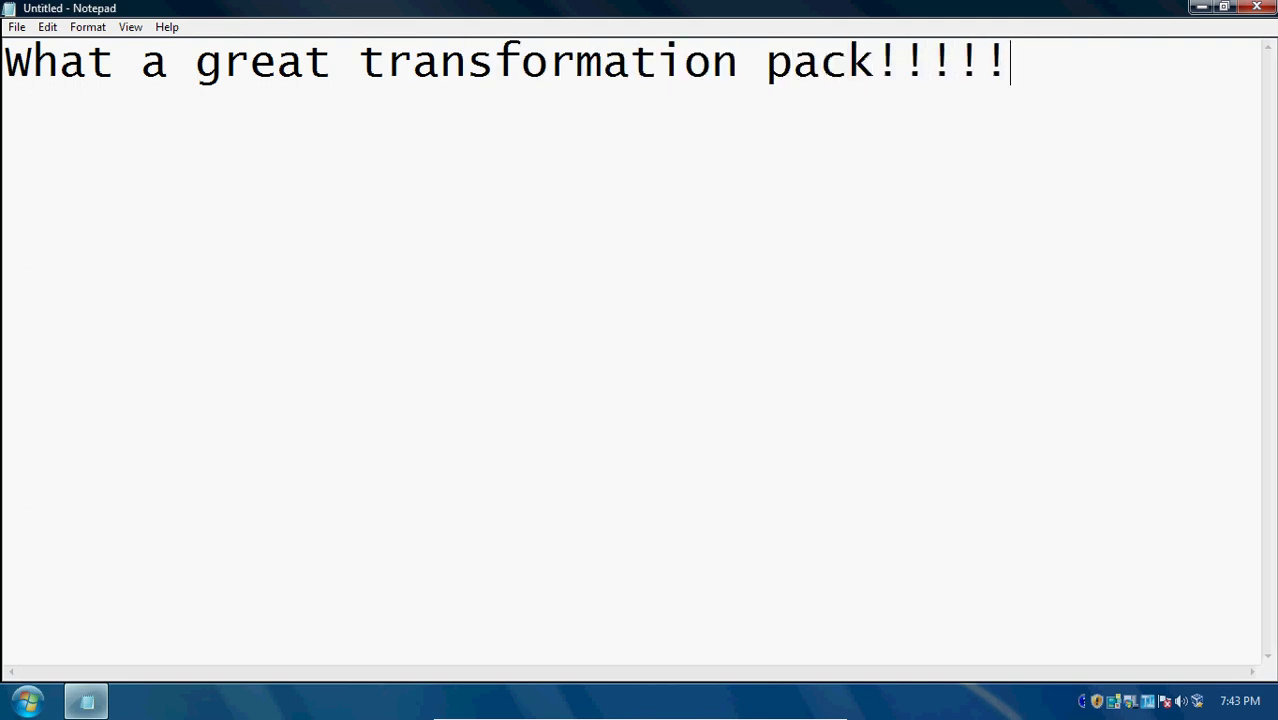
- Add the line "Windows XP looks almost exactly like Windows 7!!!" below the first sentence, leaving two blank lines between them
key(Return)
key(Return)
key(Return)
text(Windows)
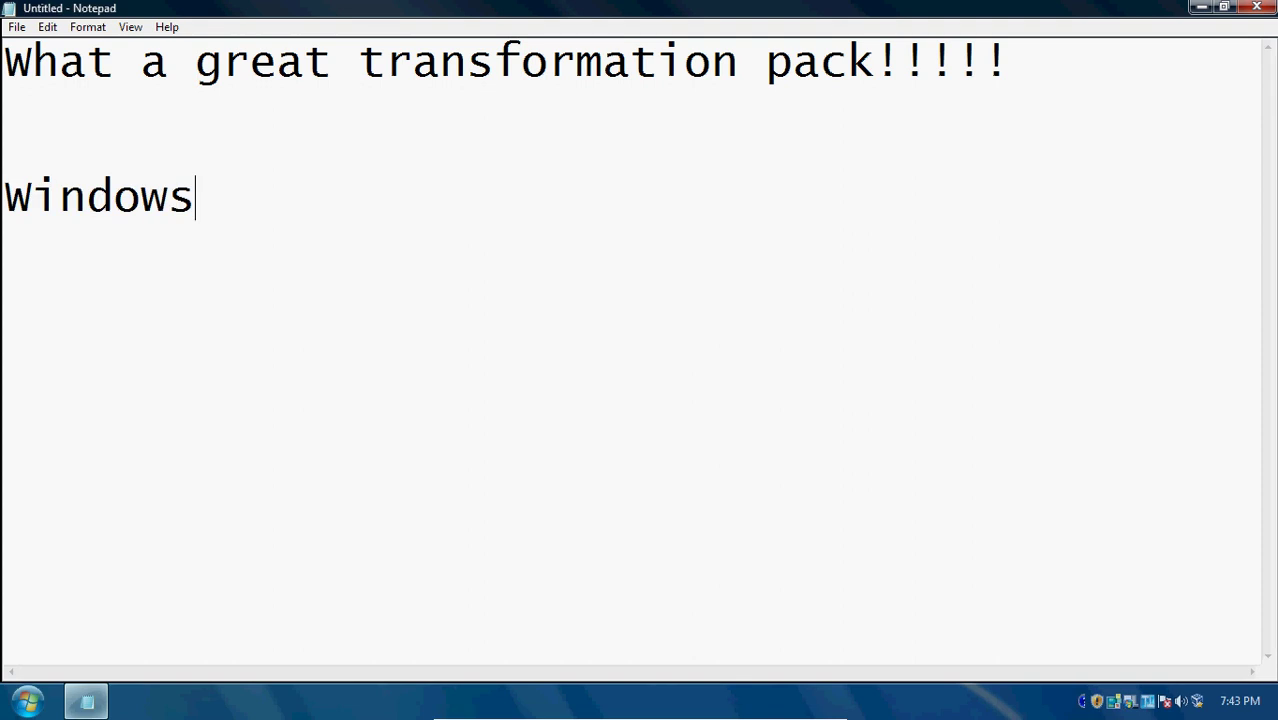
text( XP looks a)
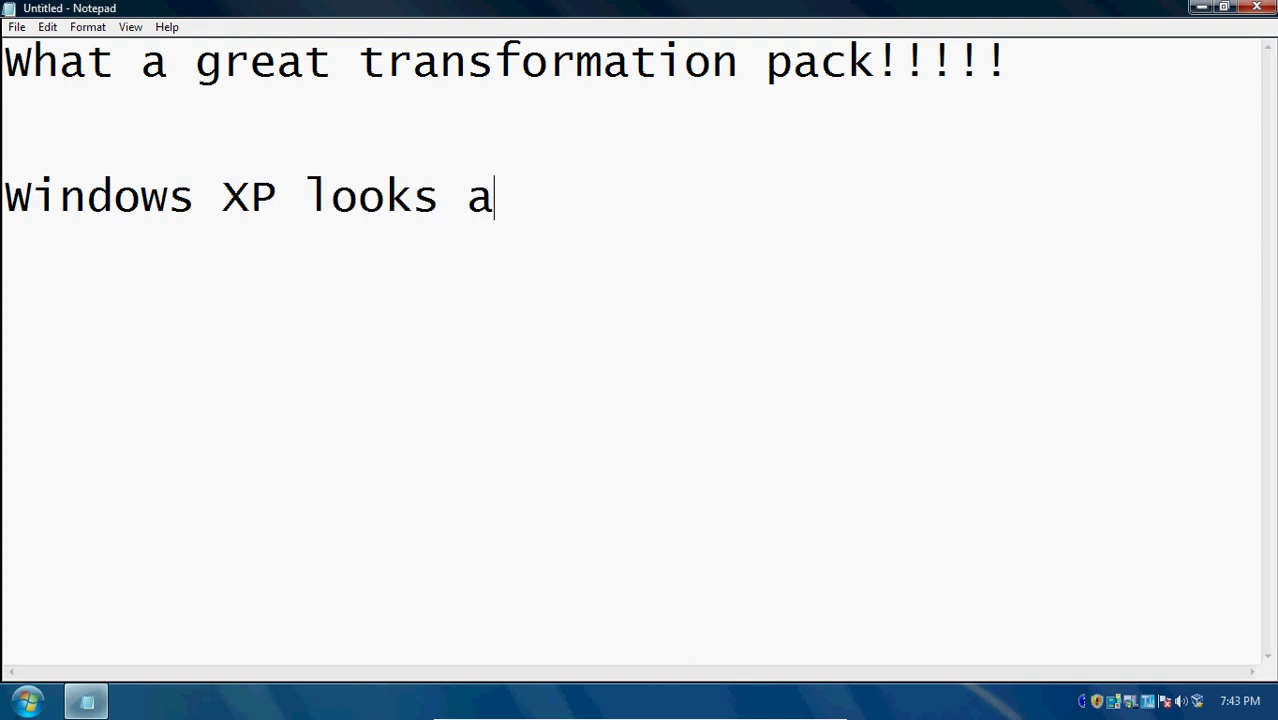
key(BackSpace)
text(e)
key(BackSpace)
text(almost ec)
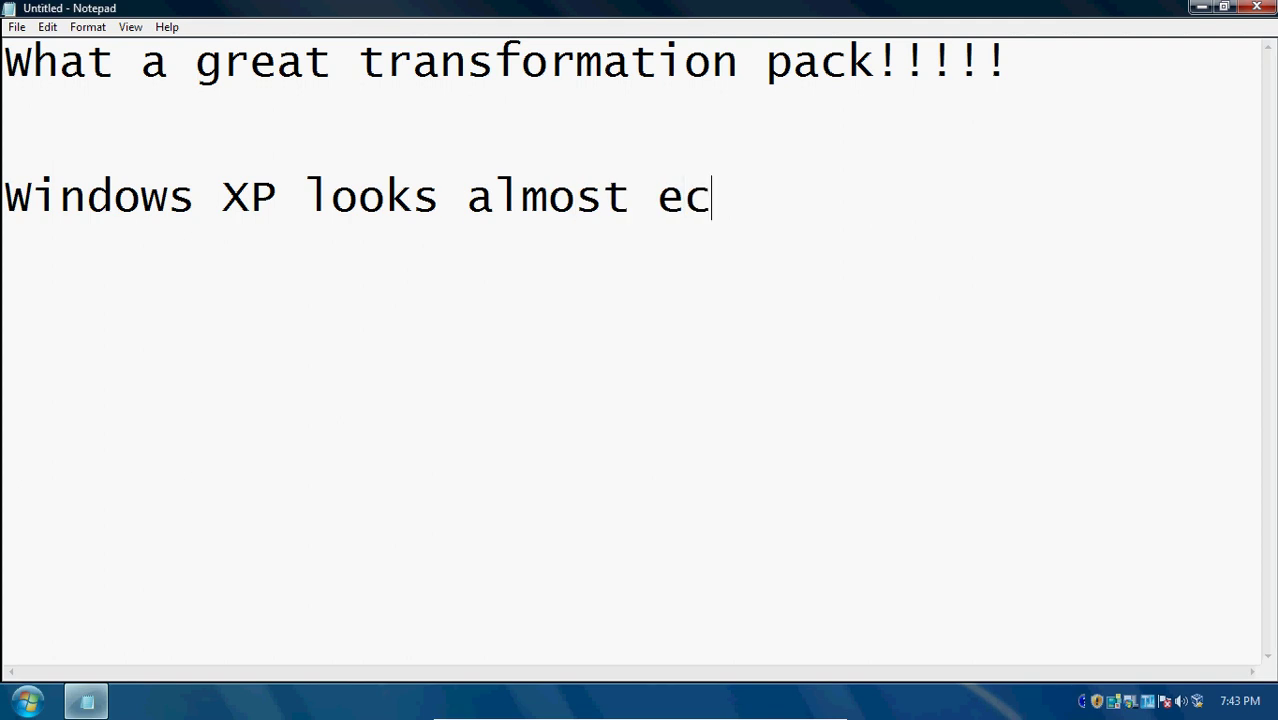
key(BackSpace)
text(xactly )
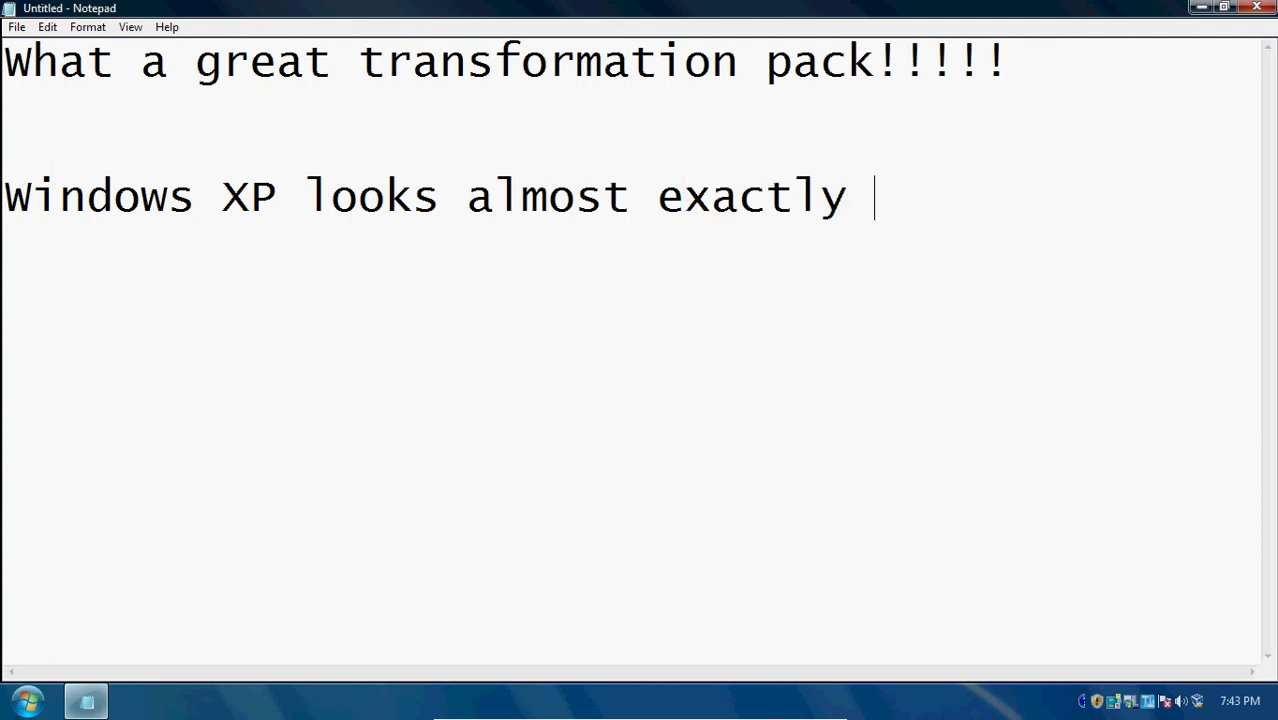
text(like Windows 7!)
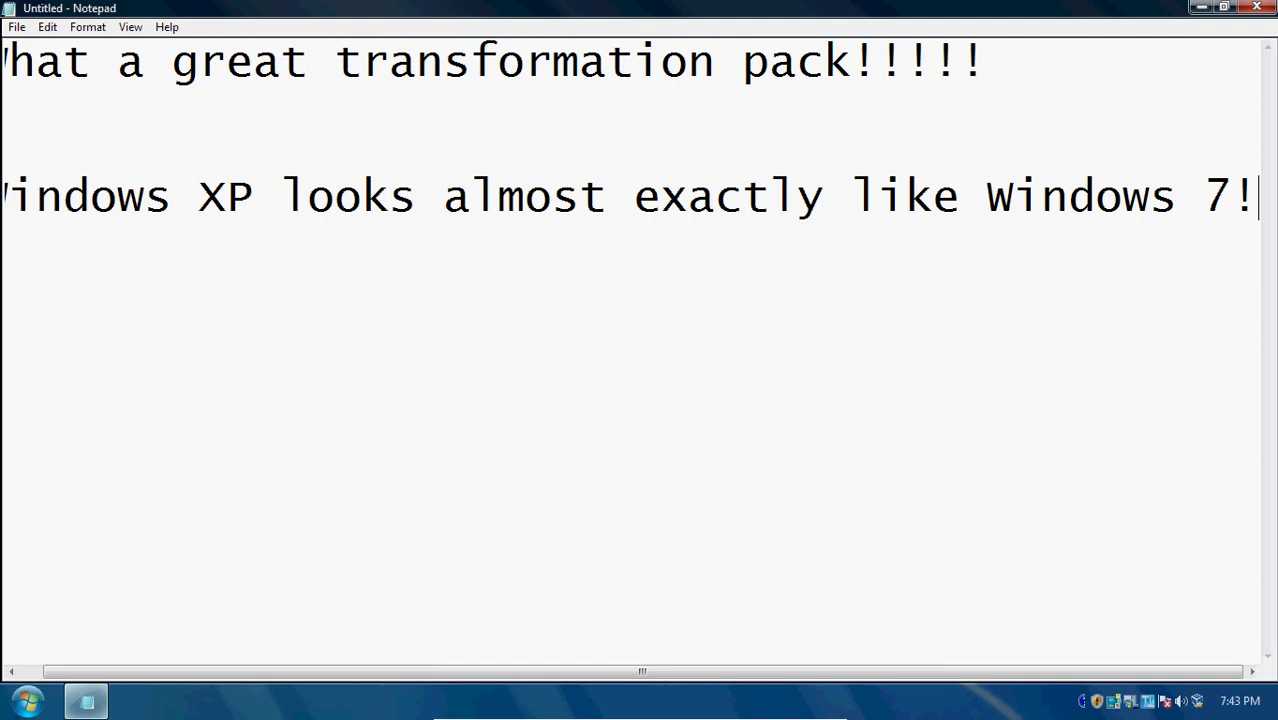
text(!!)
key(Return)
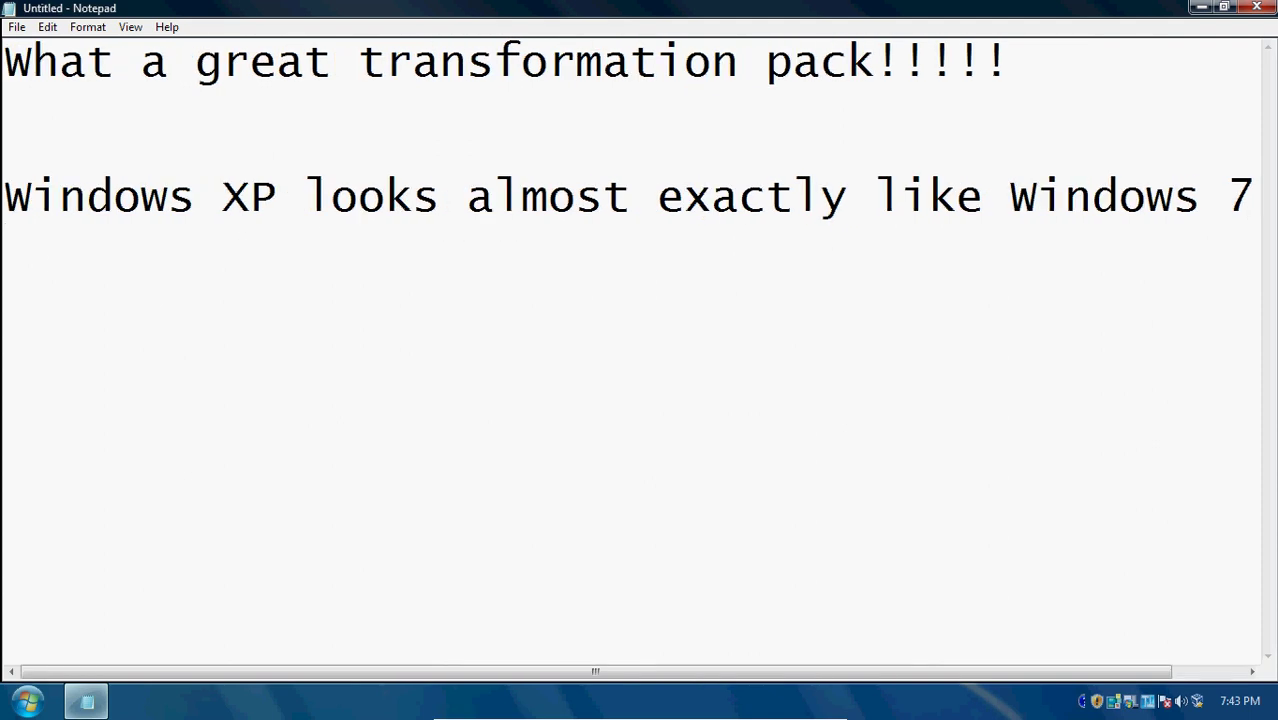
- View the About Notepad information, and close Notepad without saving the text
click(167, 27)
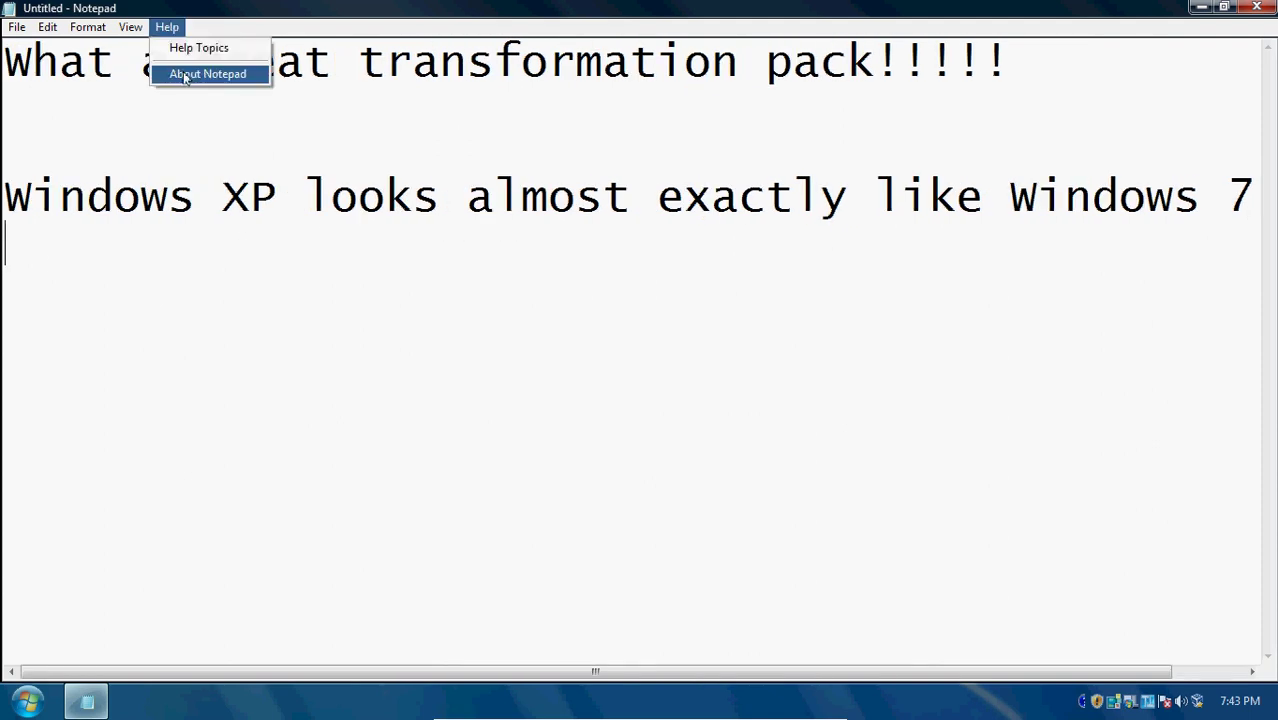
click(186, 75)
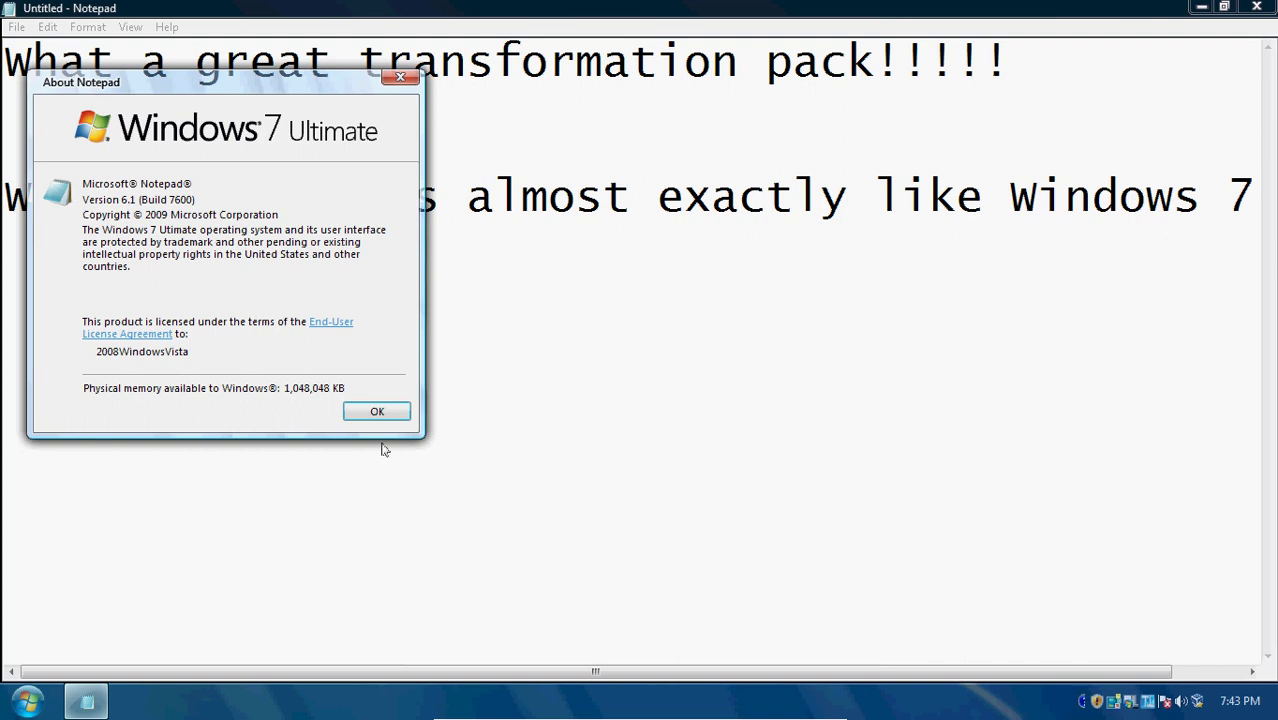
click(377, 412)
key(F2)
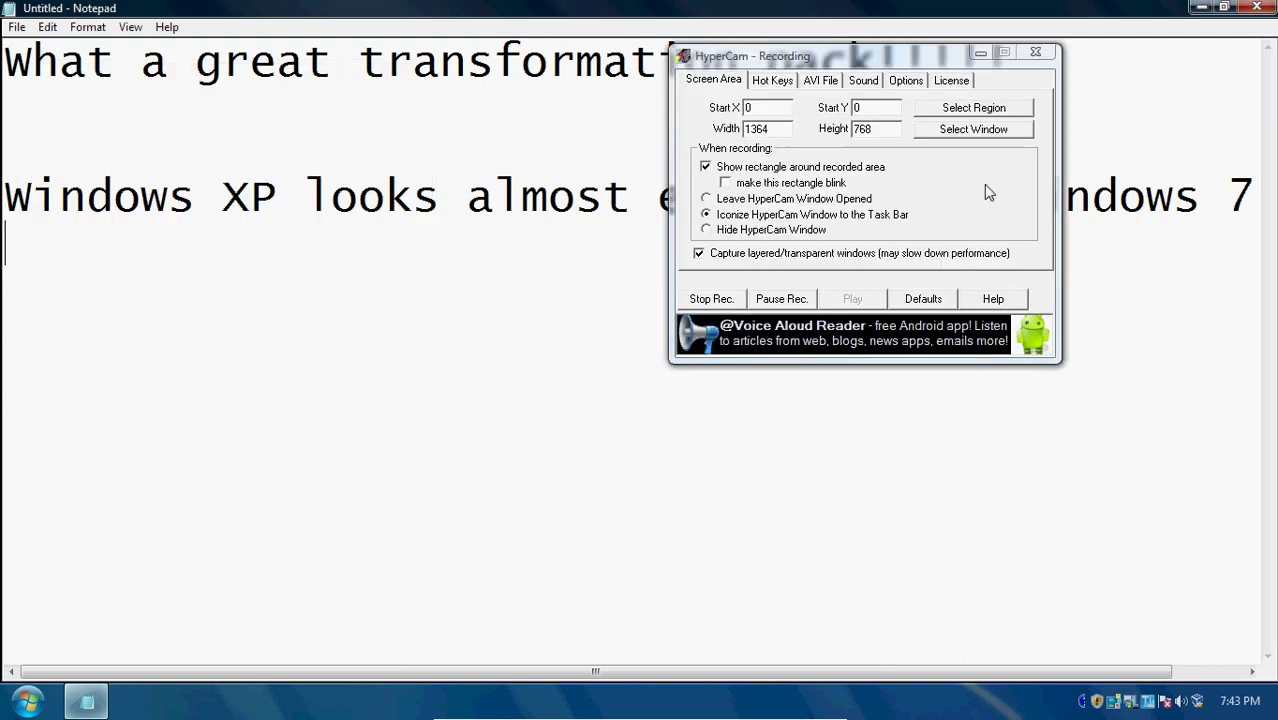
click(1250, 7)
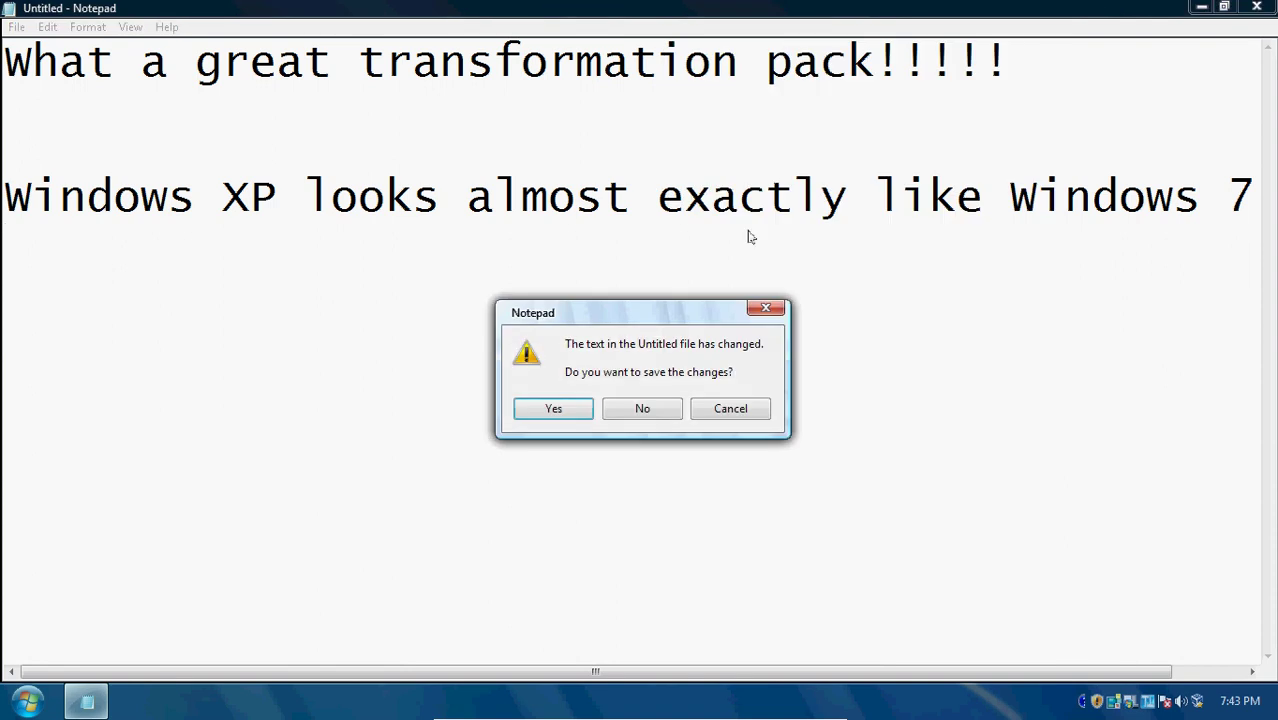
click(648, 408)
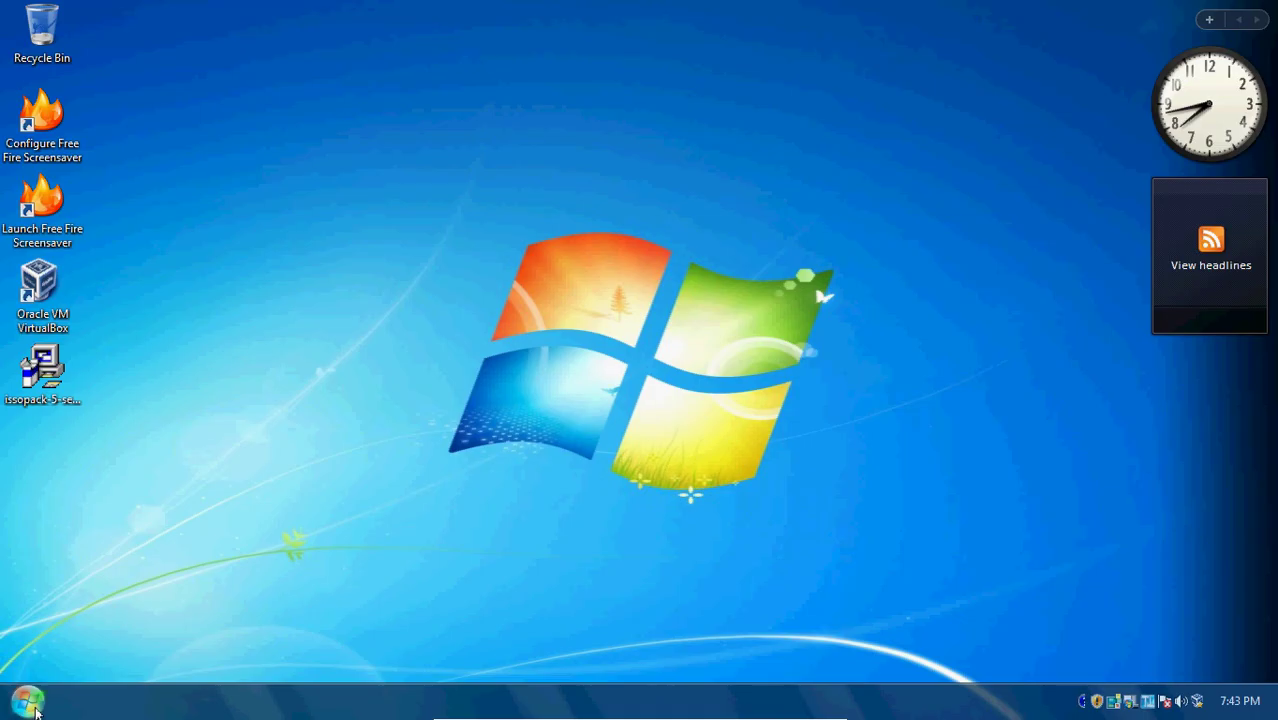
- Run winver to check the Windows version information, and dismiss the About Windows dialog
click(33, 705)
click(300, 597)
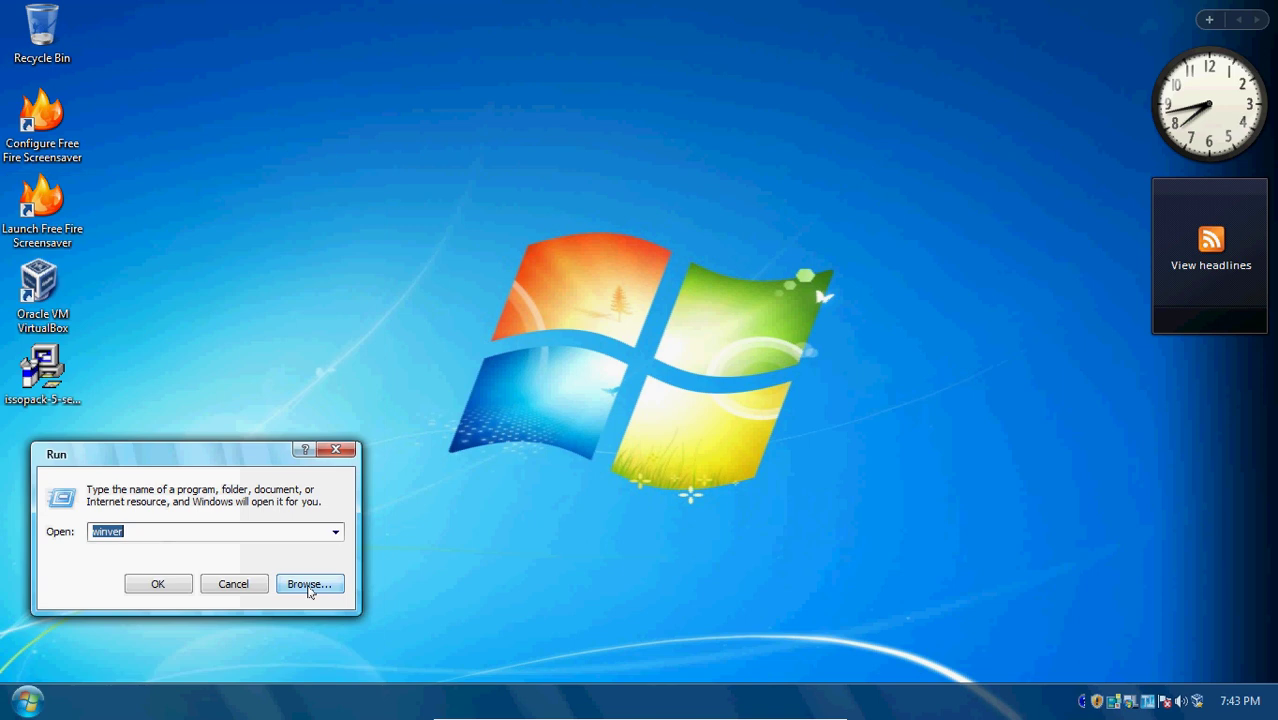
click(160, 584)
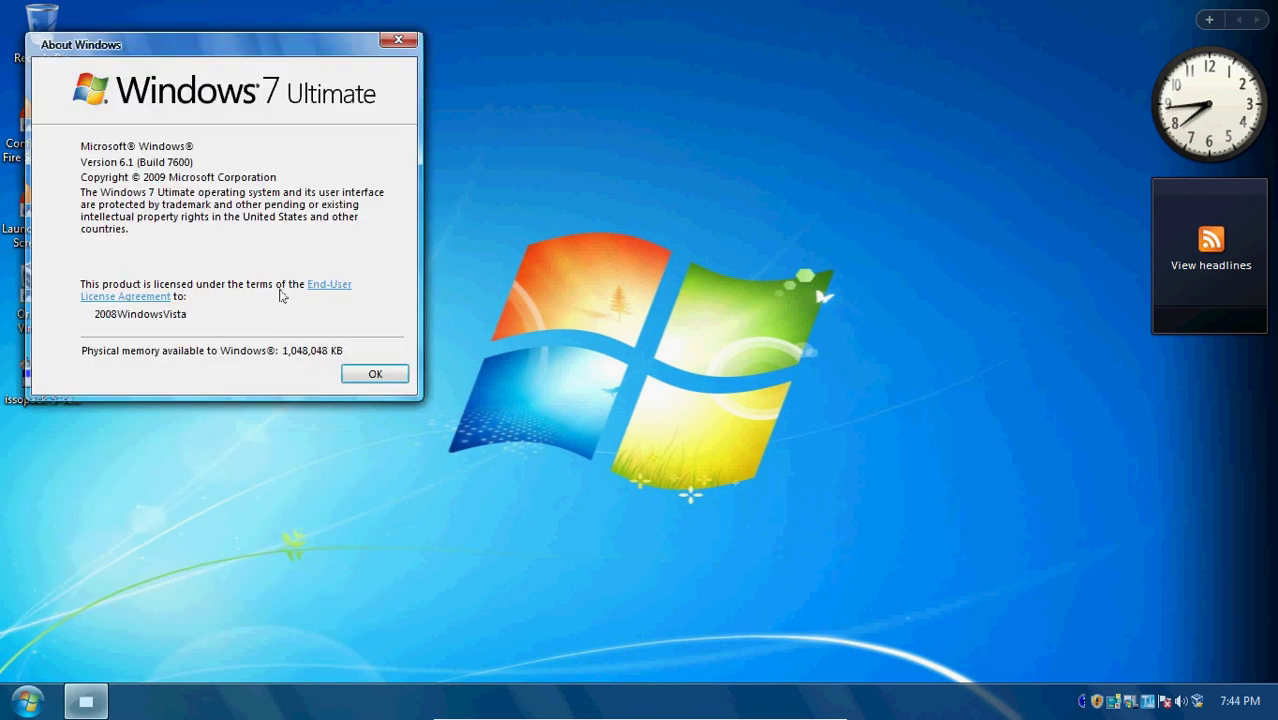
click(374, 374)
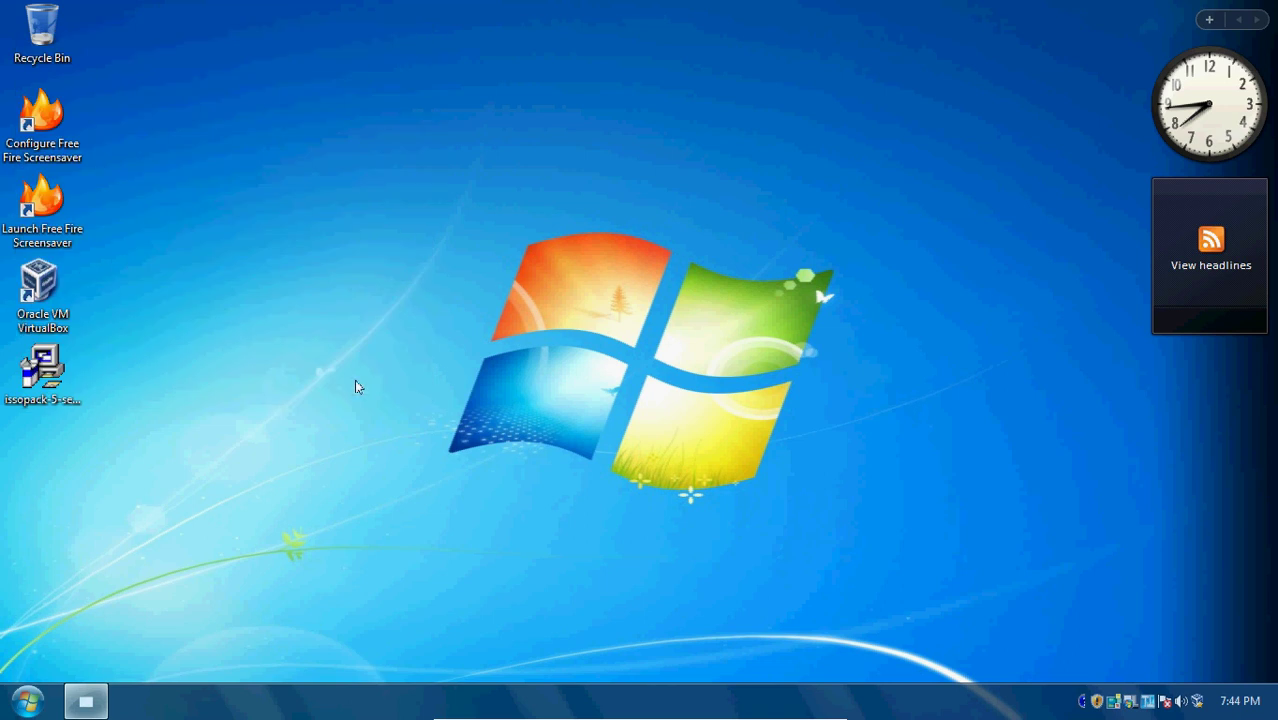
- Open Computer to inspect its general System Properties, and close both windows
click(28, 698)
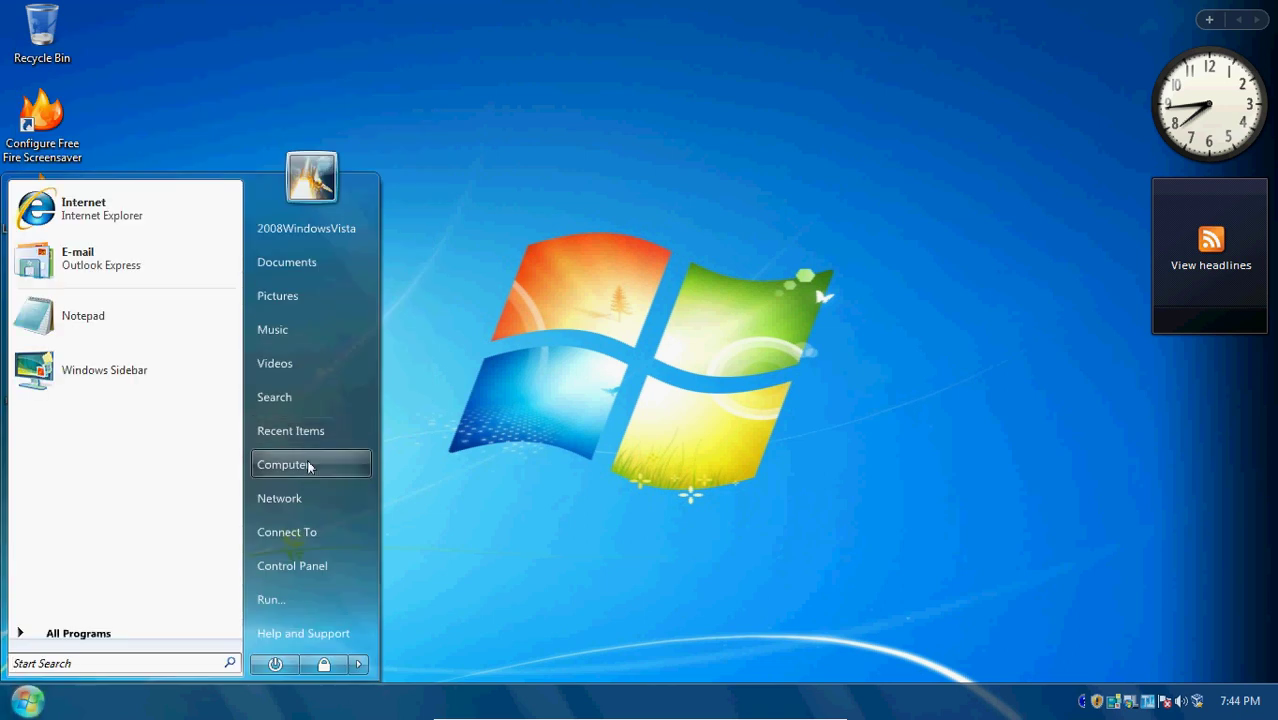
click(313, 463)
right_click(569, 259)
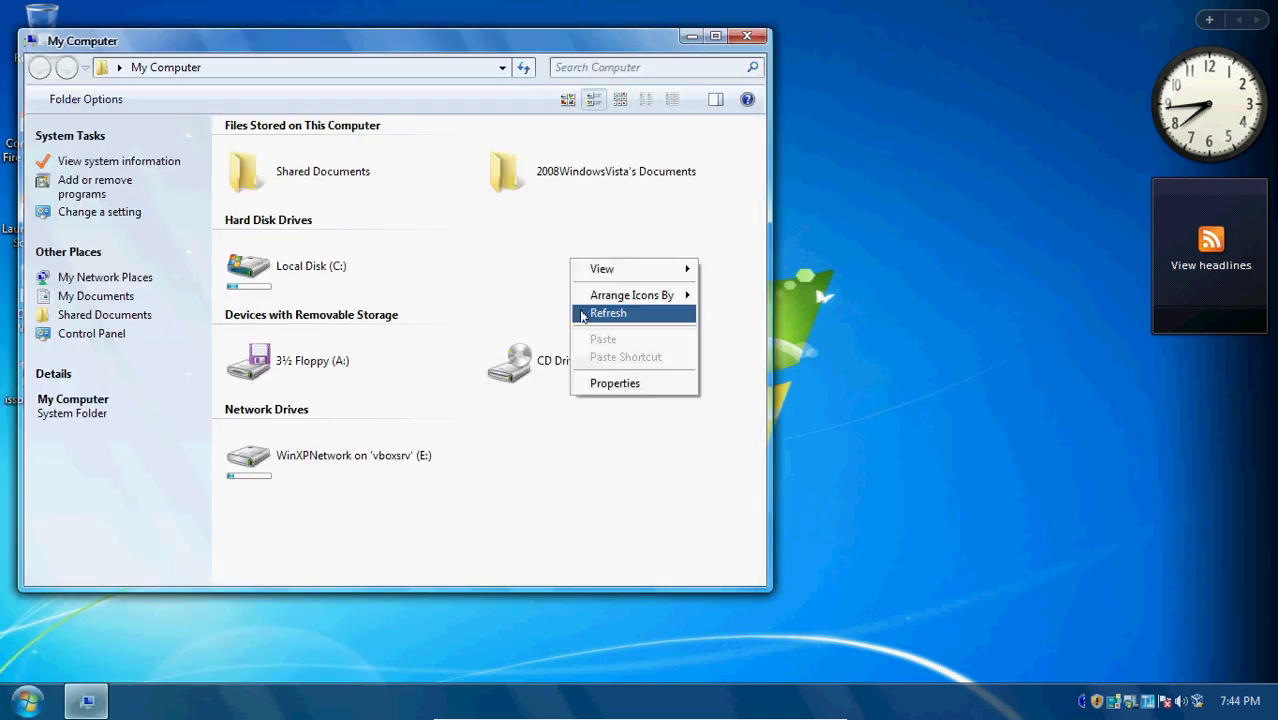
click(600, 383)
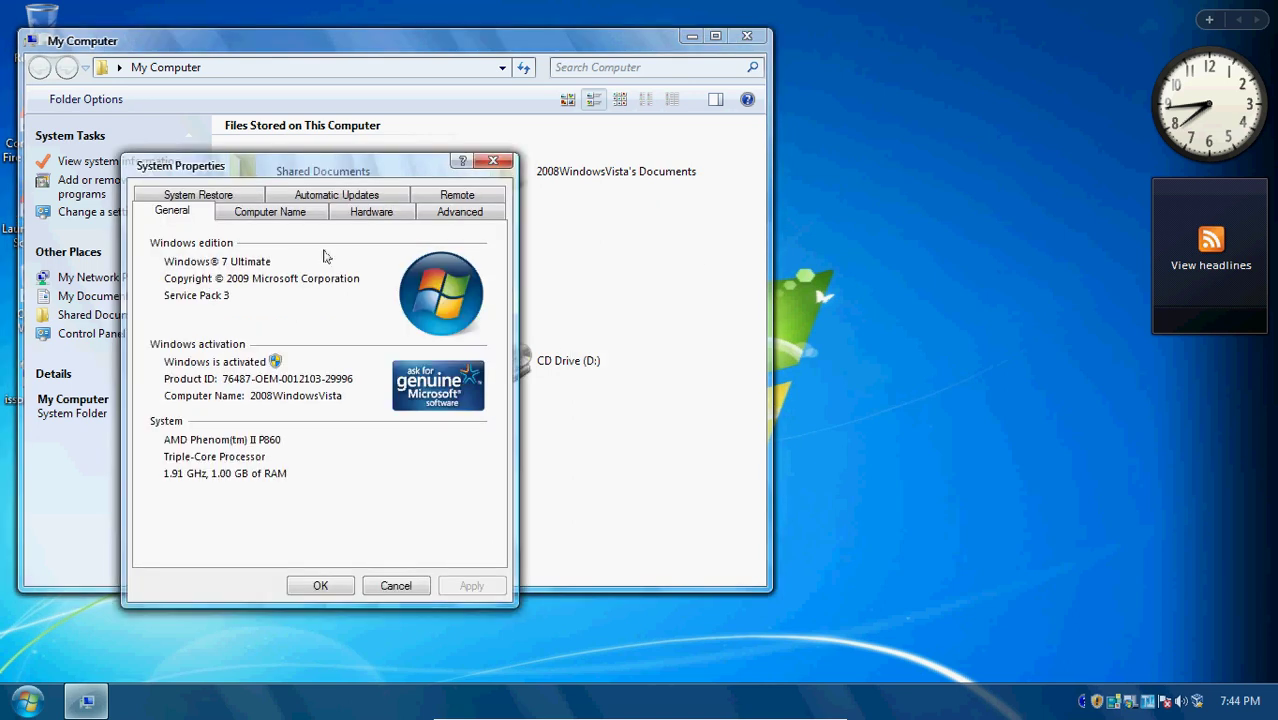
click(493, 161)
click(746, 37)
- Launch Spider Solitaire from the Games folder and start a new game
click(27, 700)
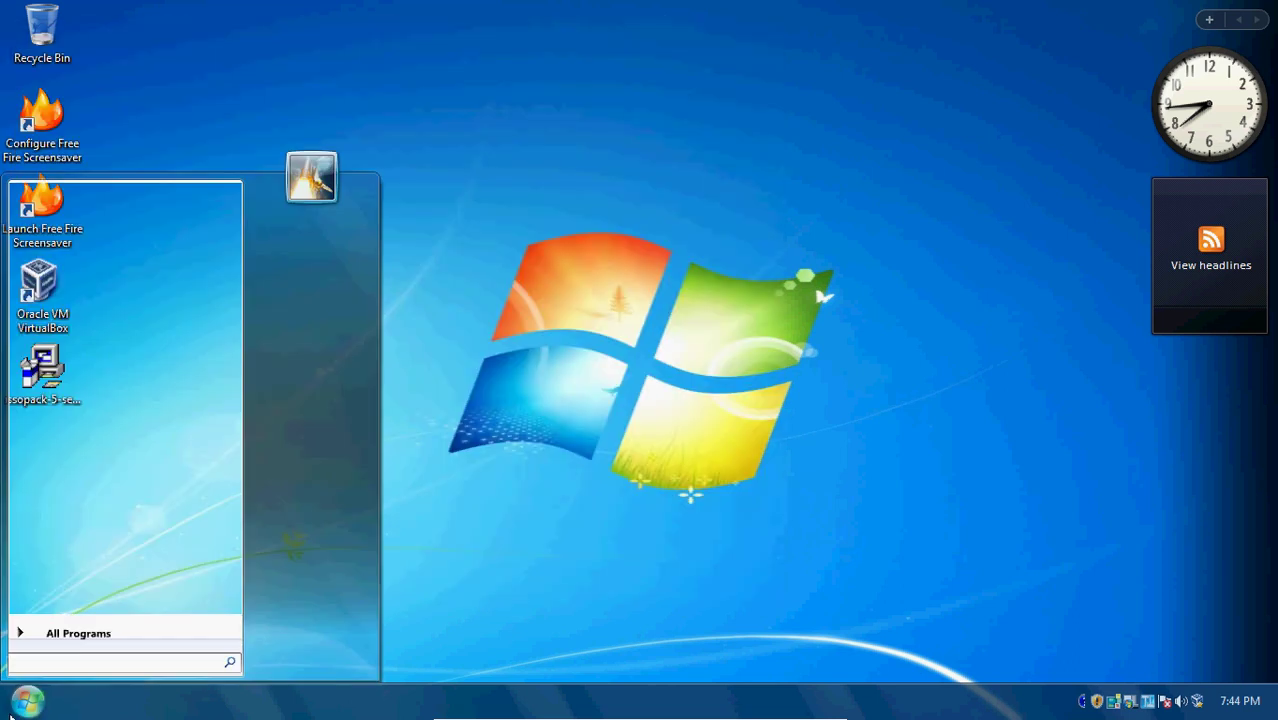
click(62, 633)
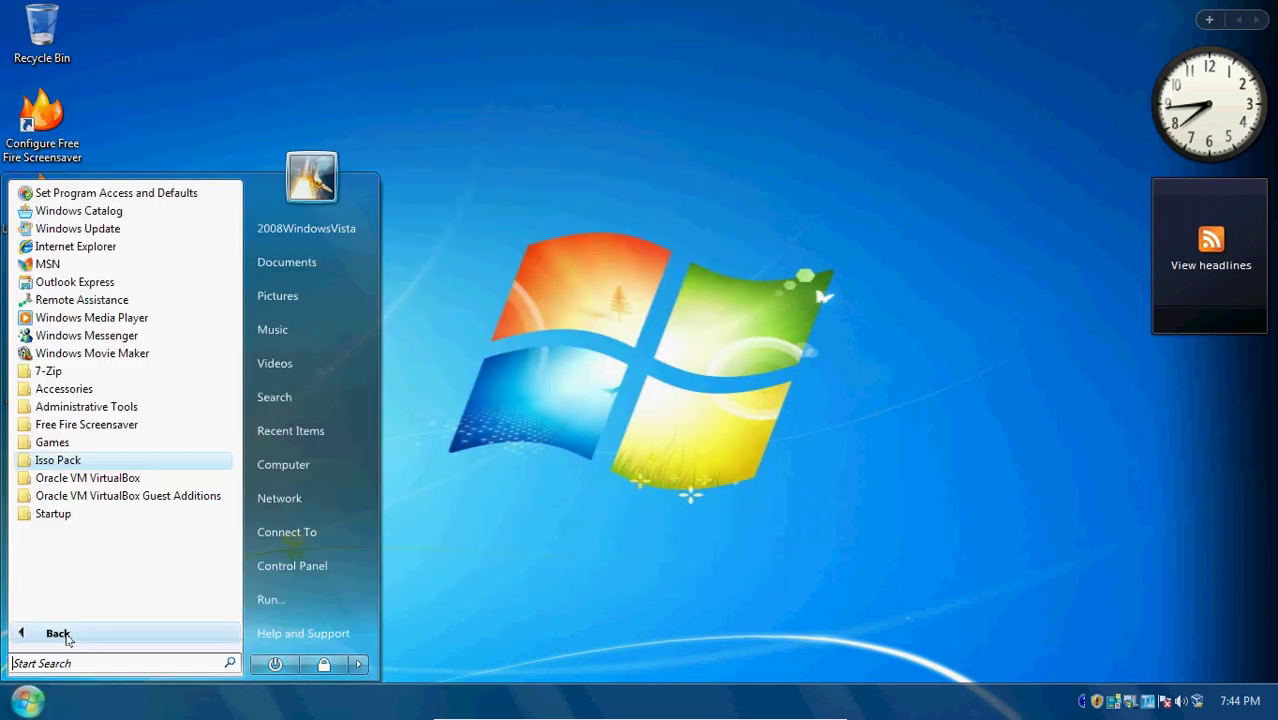
click(50, 442)
scroll(70, 552, down, 2)
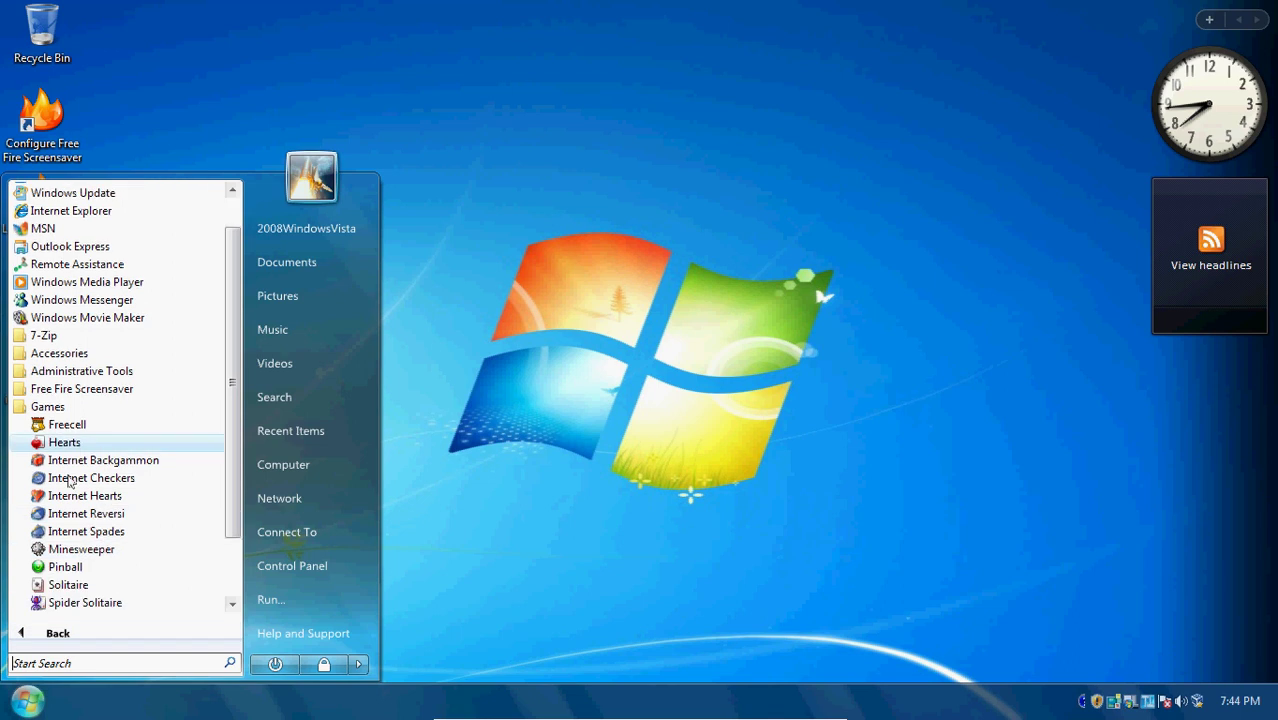
click(70, 567)
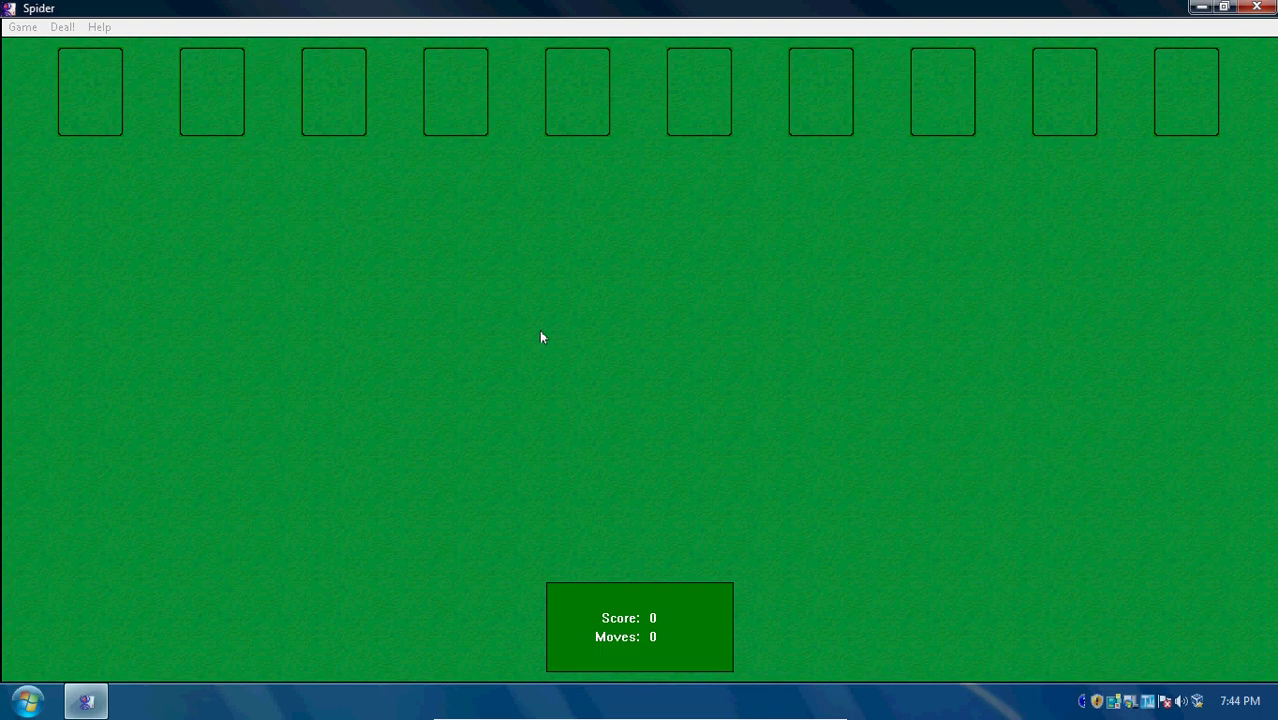
click(22, 27)
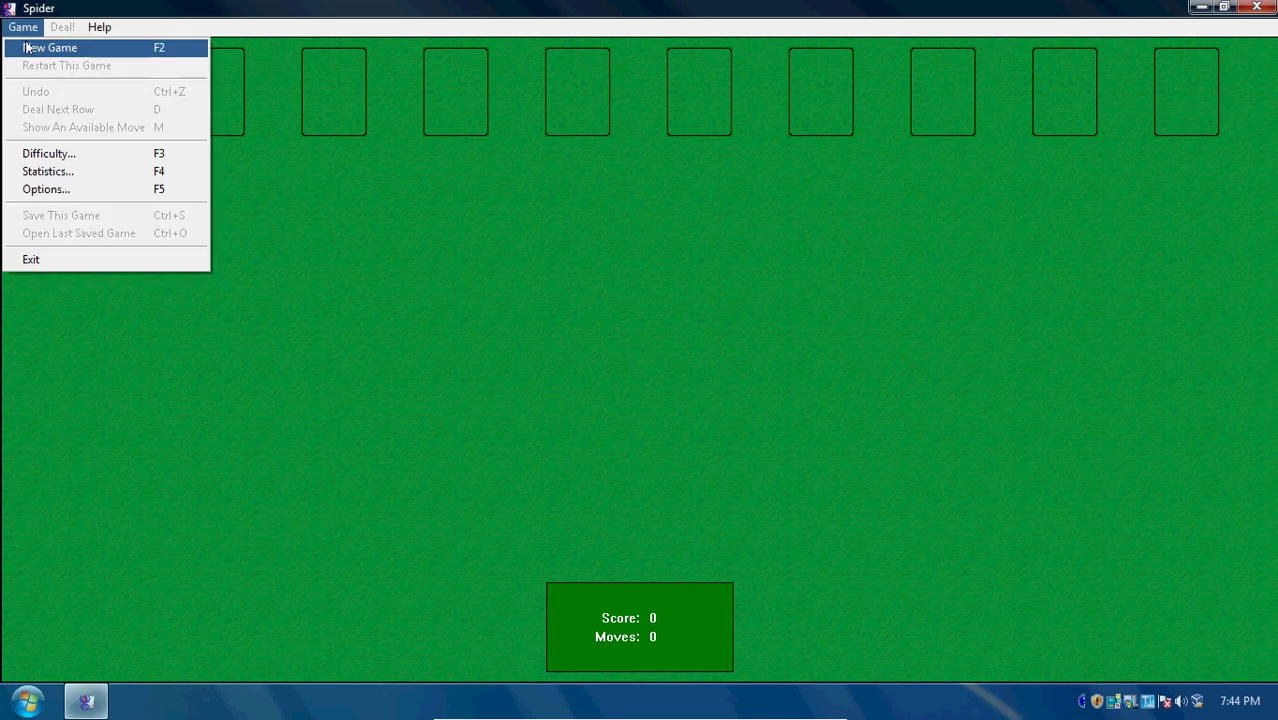
click(40, 45)
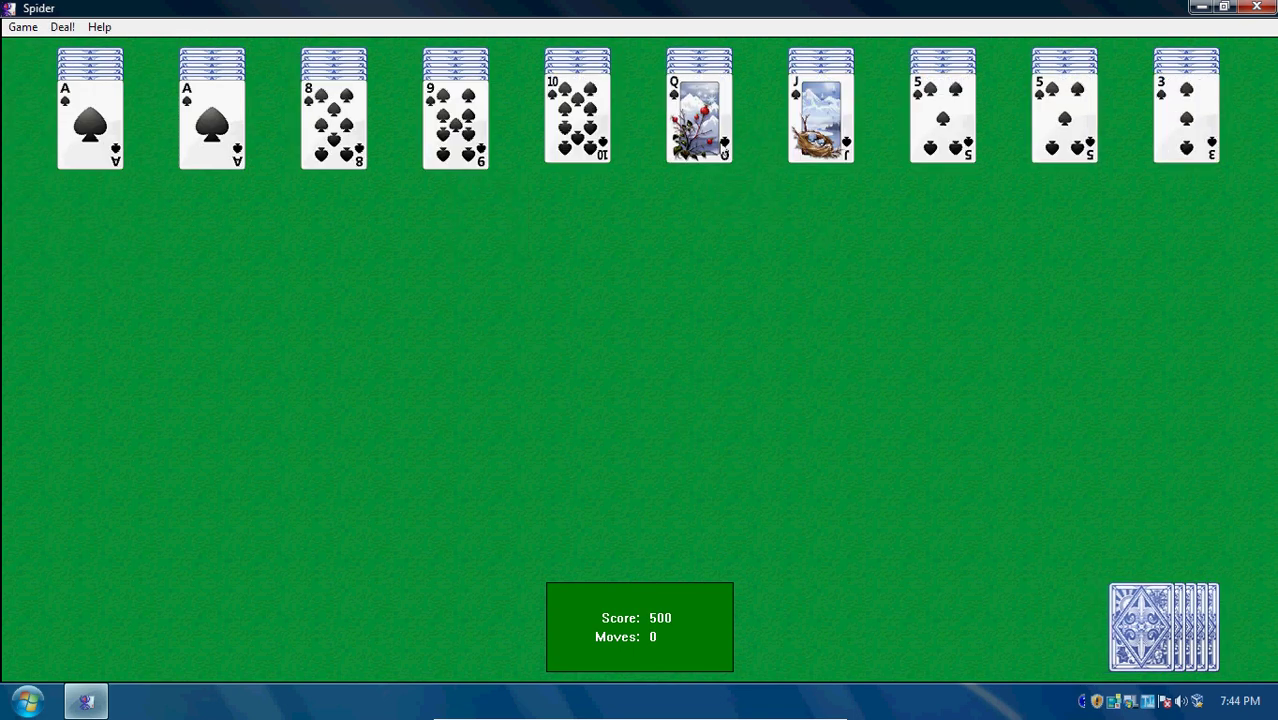
- Build down on the queen of spades with the jack, 10, 9 and 8 from the other columns
click(810, 140)
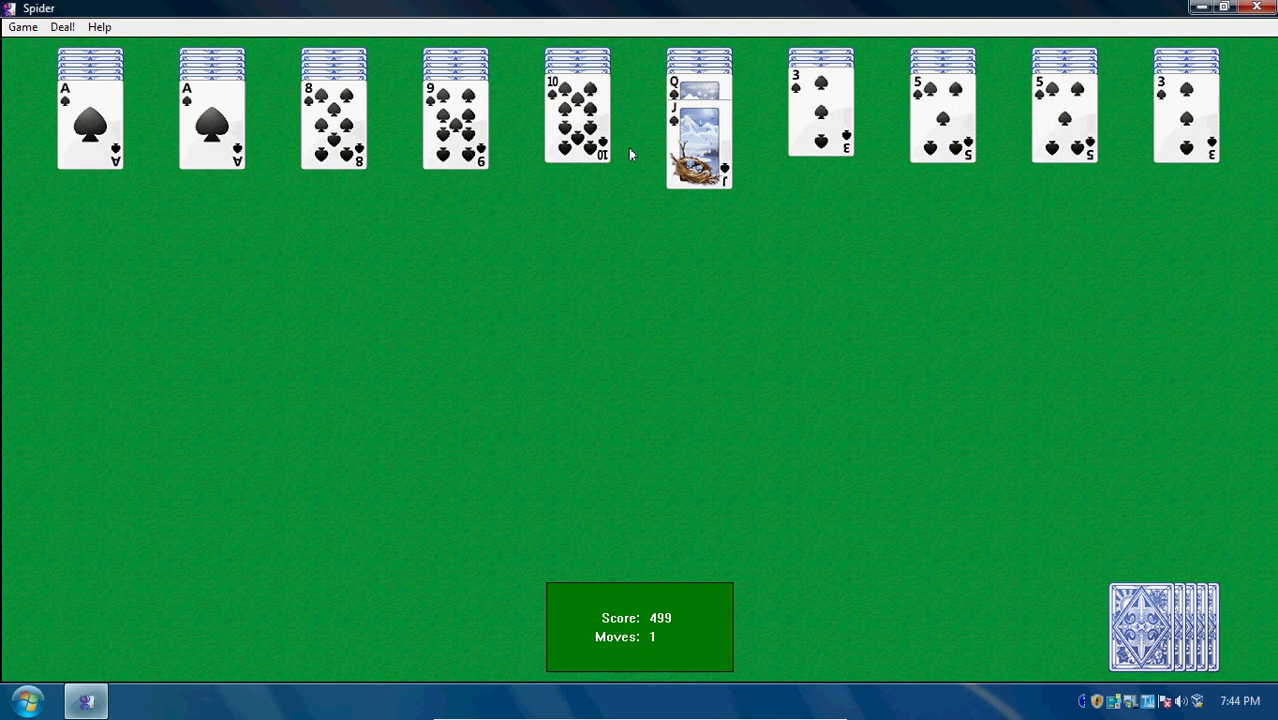
click(575, 148)
click(478, 143)
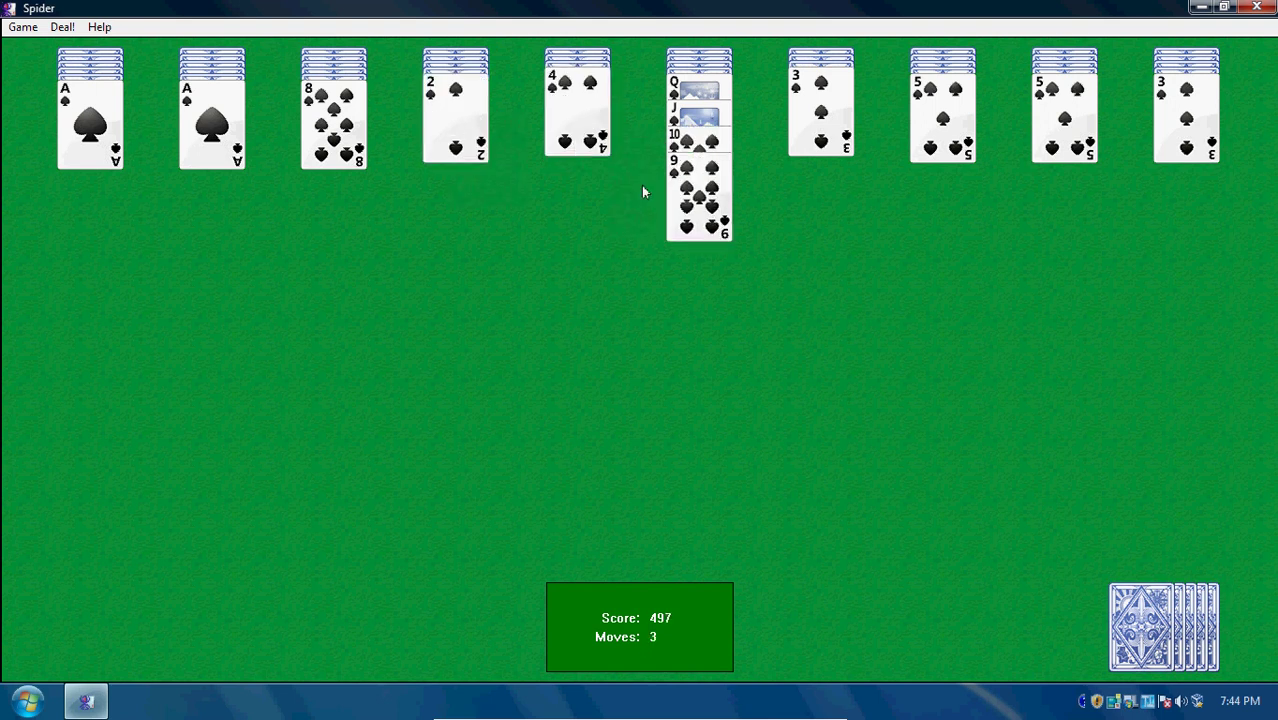
drag(312, 133, 690, 228)
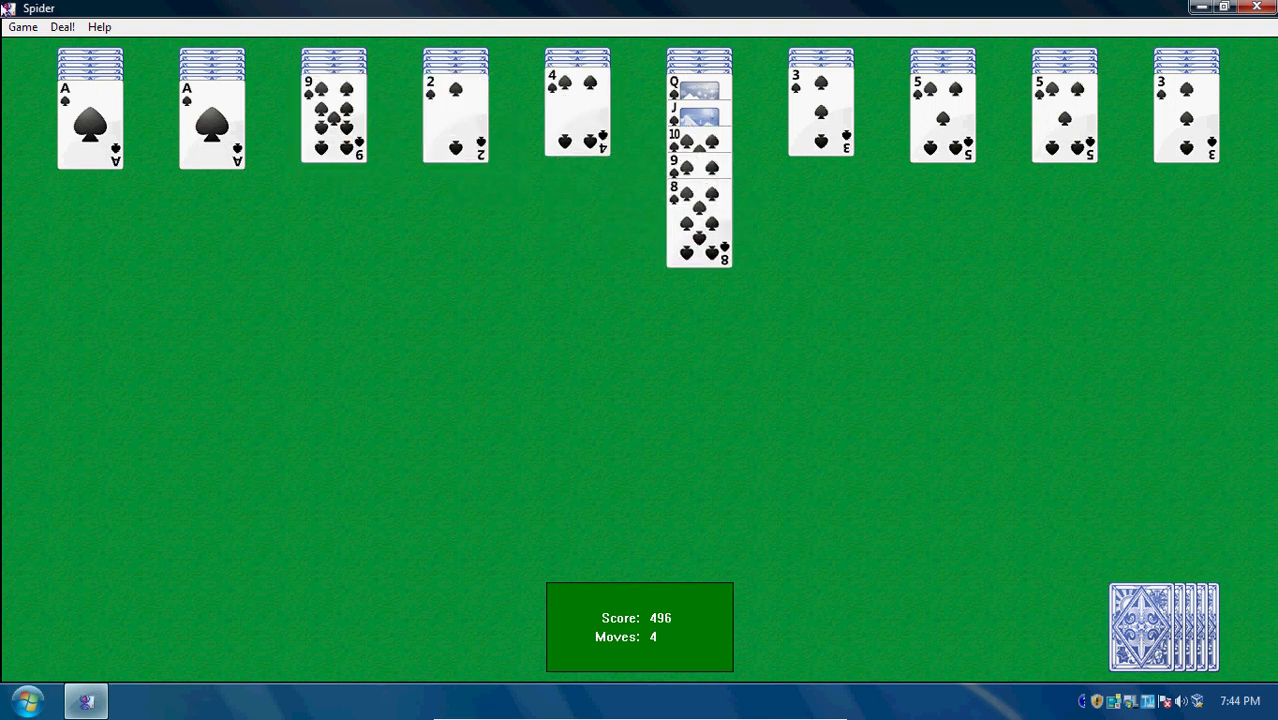
- View the About Spider information for the Spider Solitaire game and dismiss it
click(99, 27)
click(110, 77)
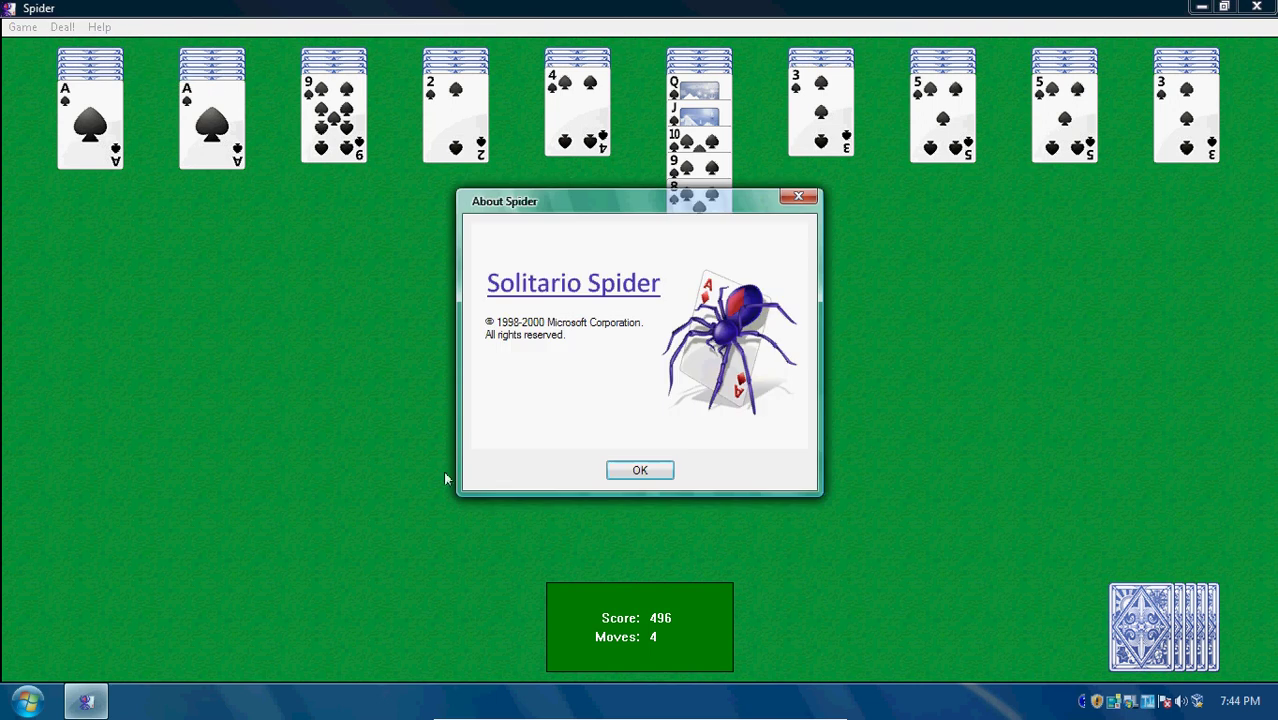
click(629, 474)
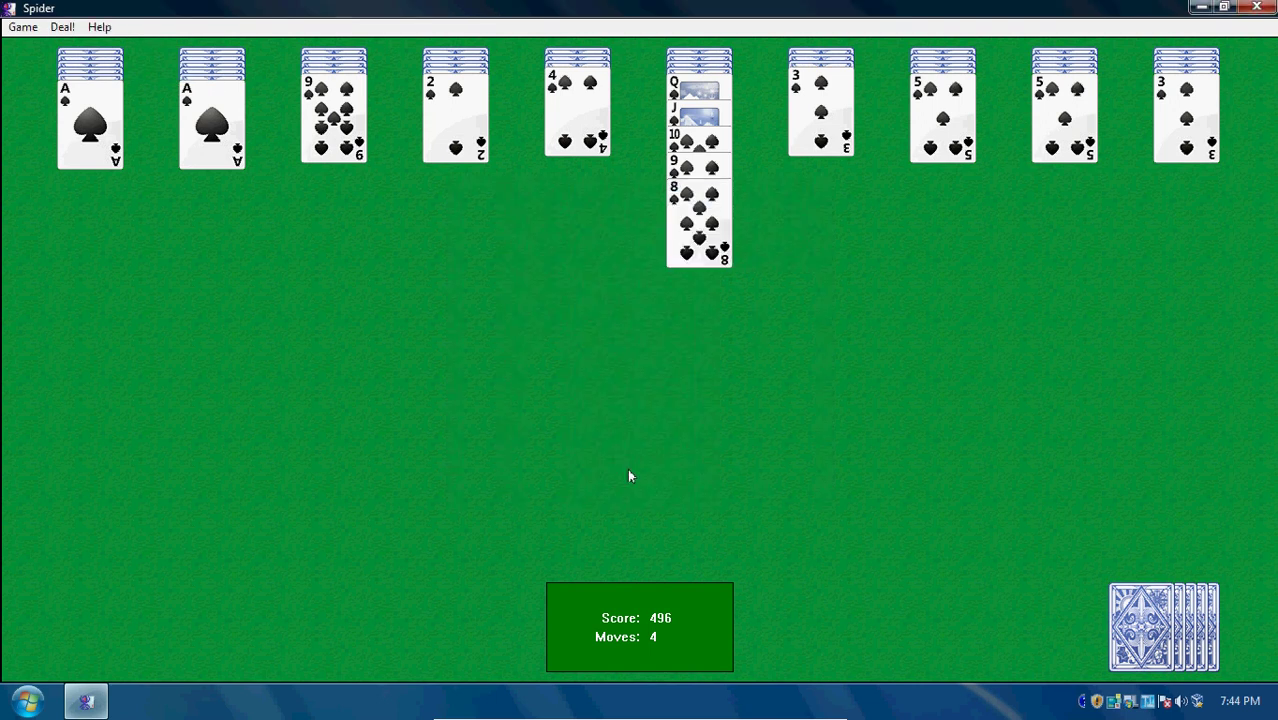
- Exit Spider Solitaire without saving the game, and close the Recycle Bin window
key(F2)
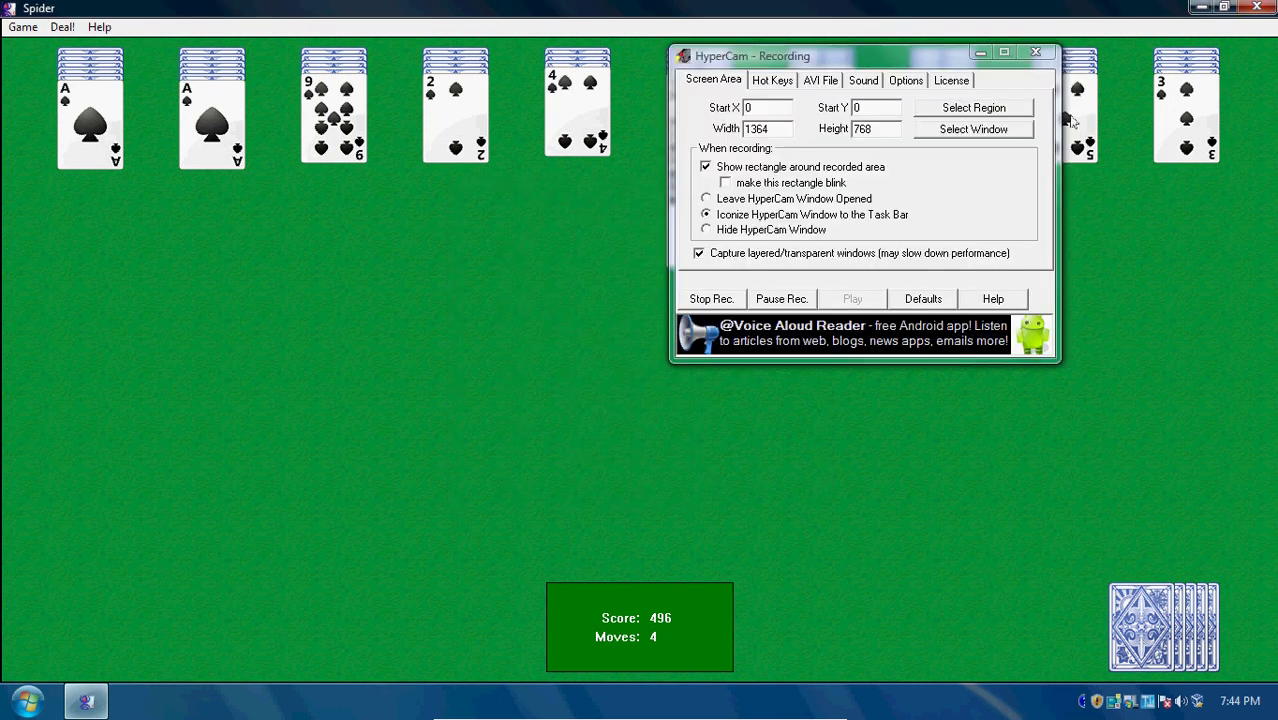
click(1256, 7)
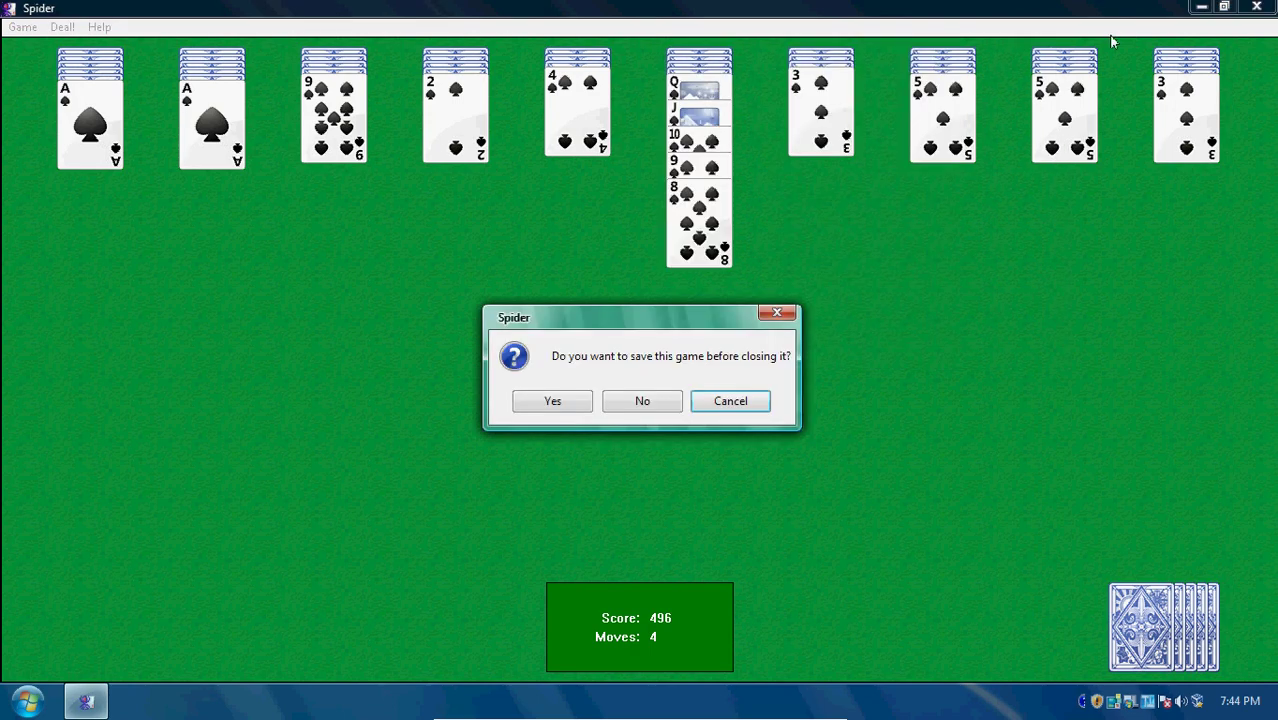
click(642, 401)
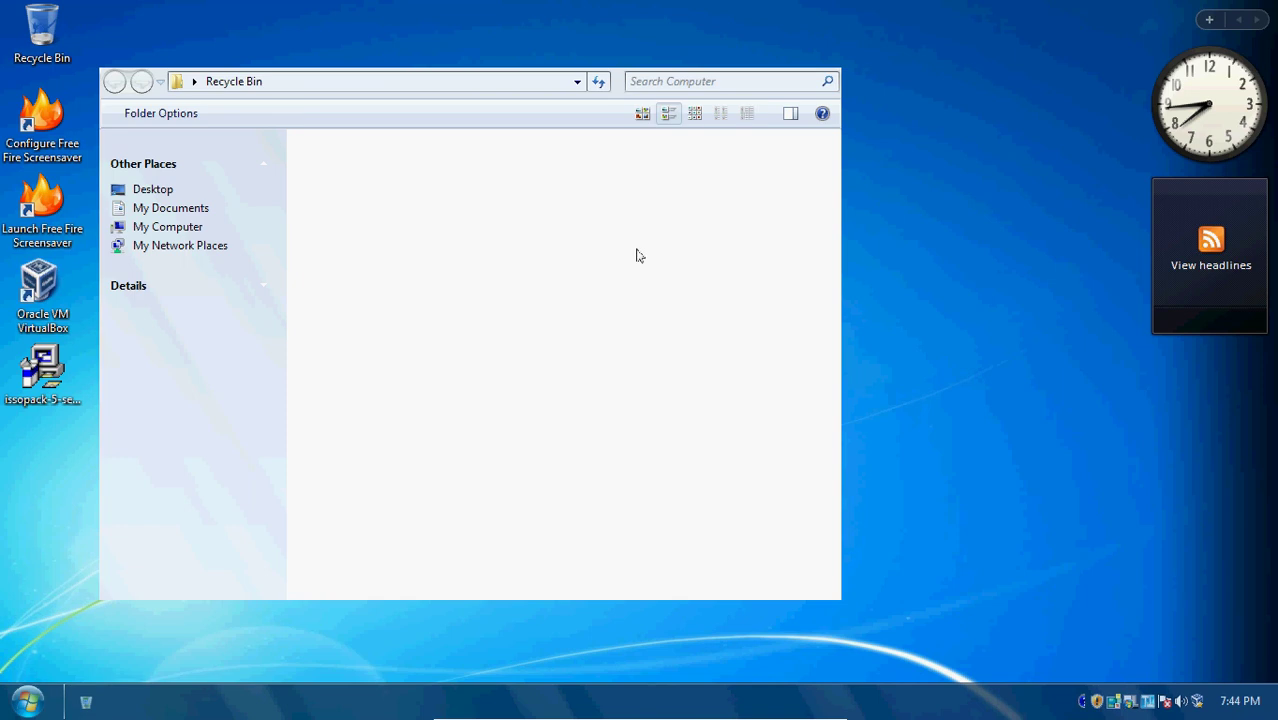
key(alt+F4)
- Launch Internet Explorer to check its restyled window, and close it
key(super)
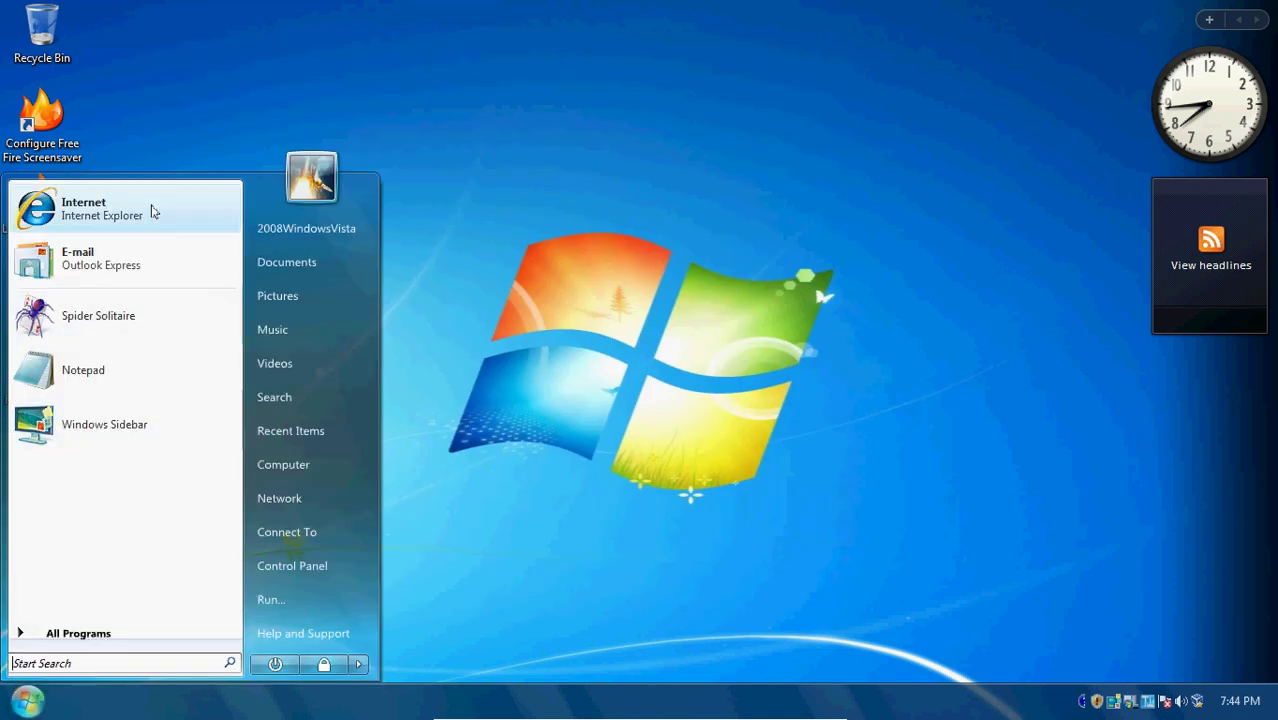
click(151, 208)
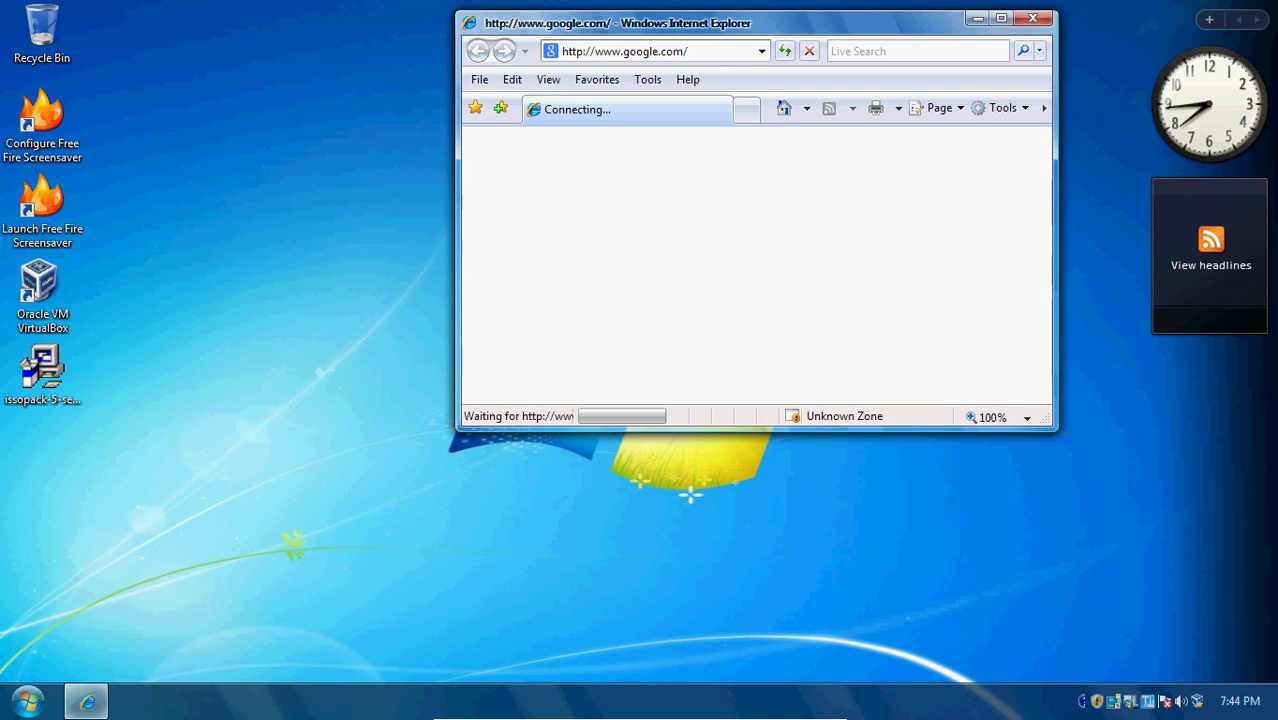
click(1033, 18)
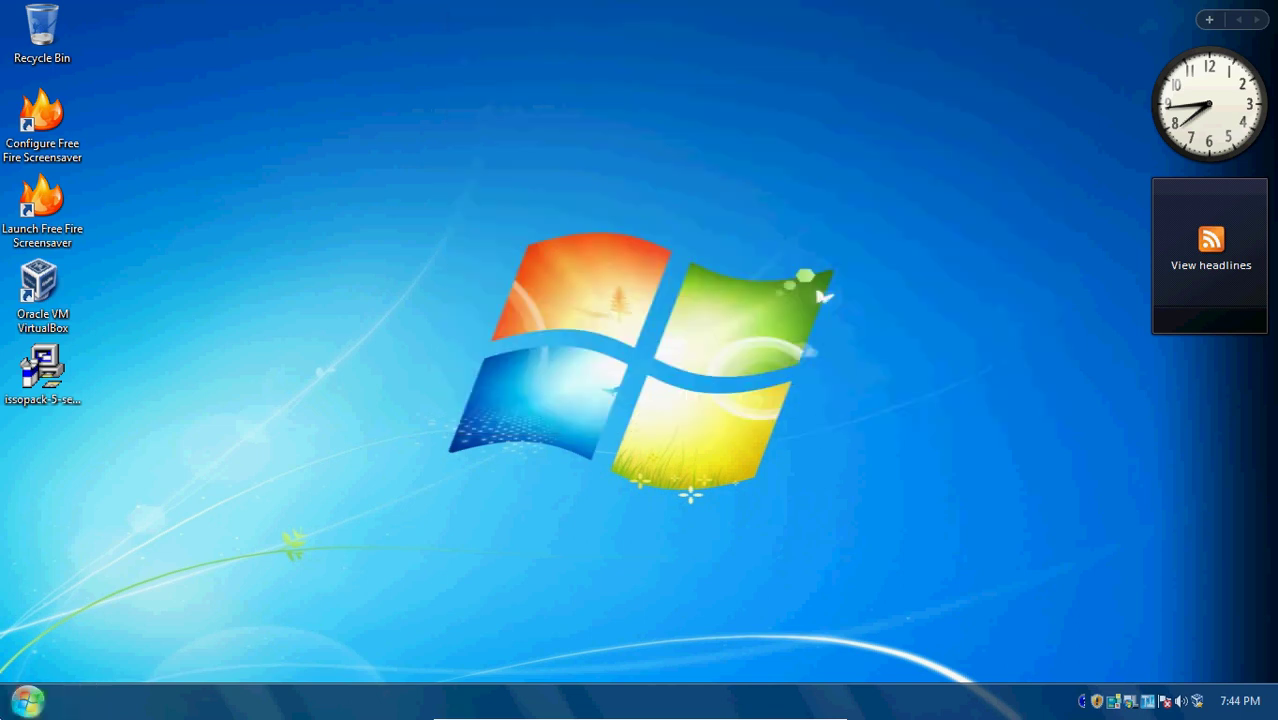
- Show the Quick Launch toolbar on the taskbar and unlock the taskbar
right_click(154, 712)
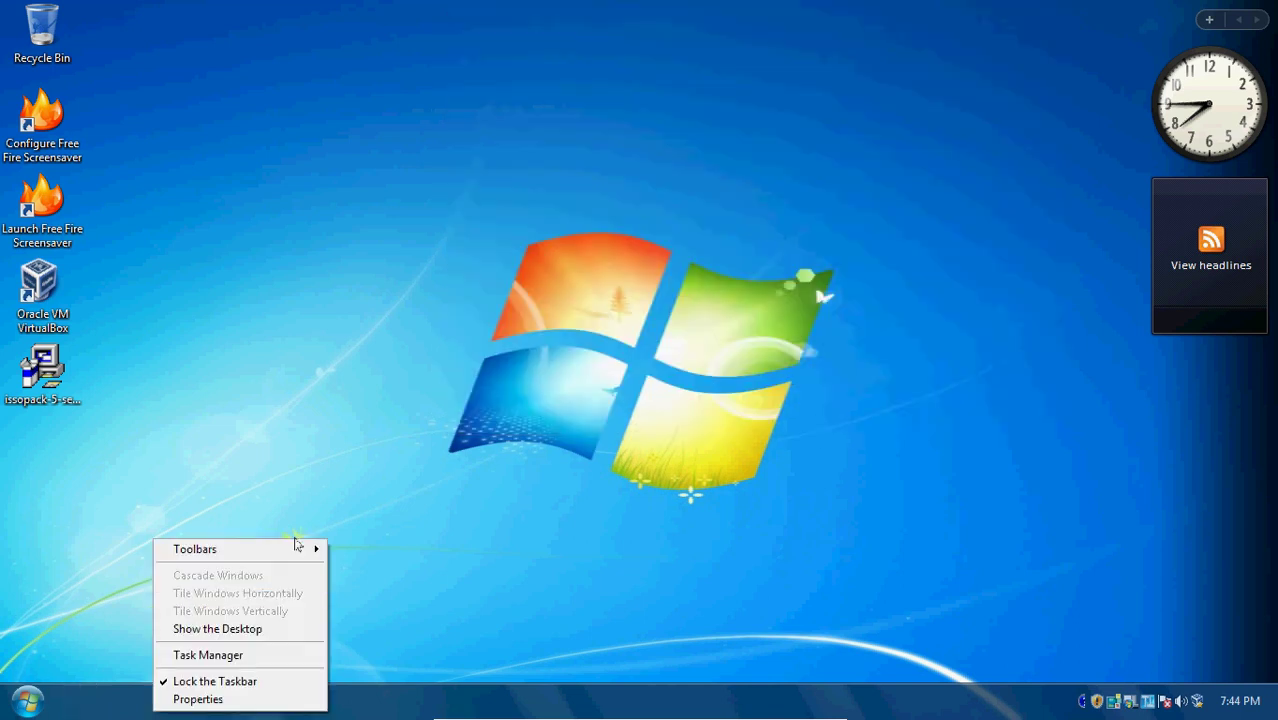
mouse_move(296, 548)
click(372, 606)
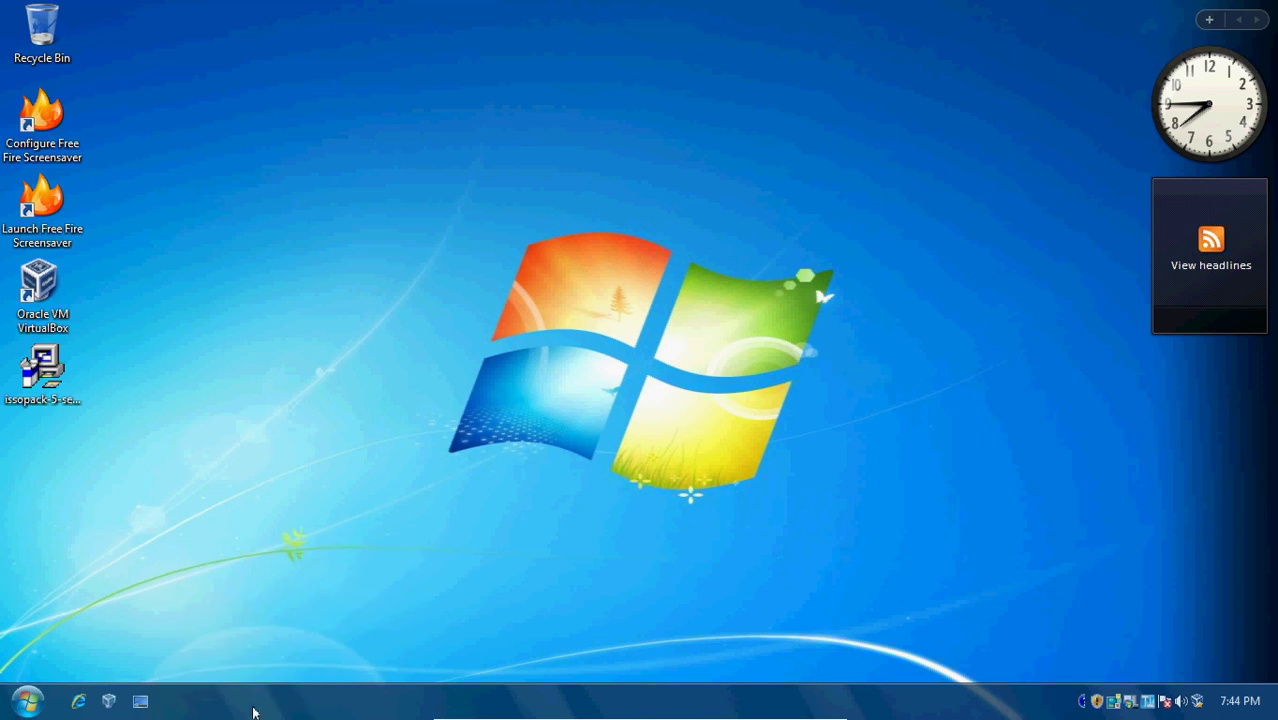
right_click(176, 706)
click(230, 669)
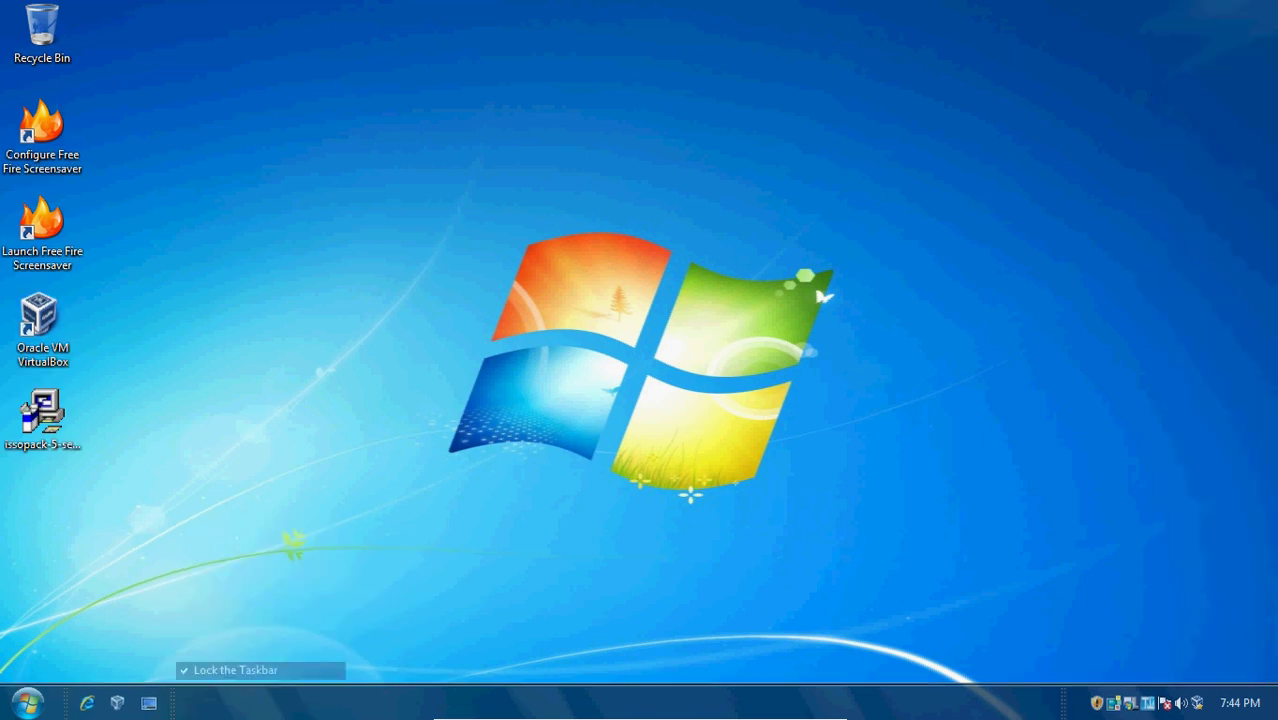
- Try displaying the Quick Launch toolbar with large icons
right_click(166, 704)
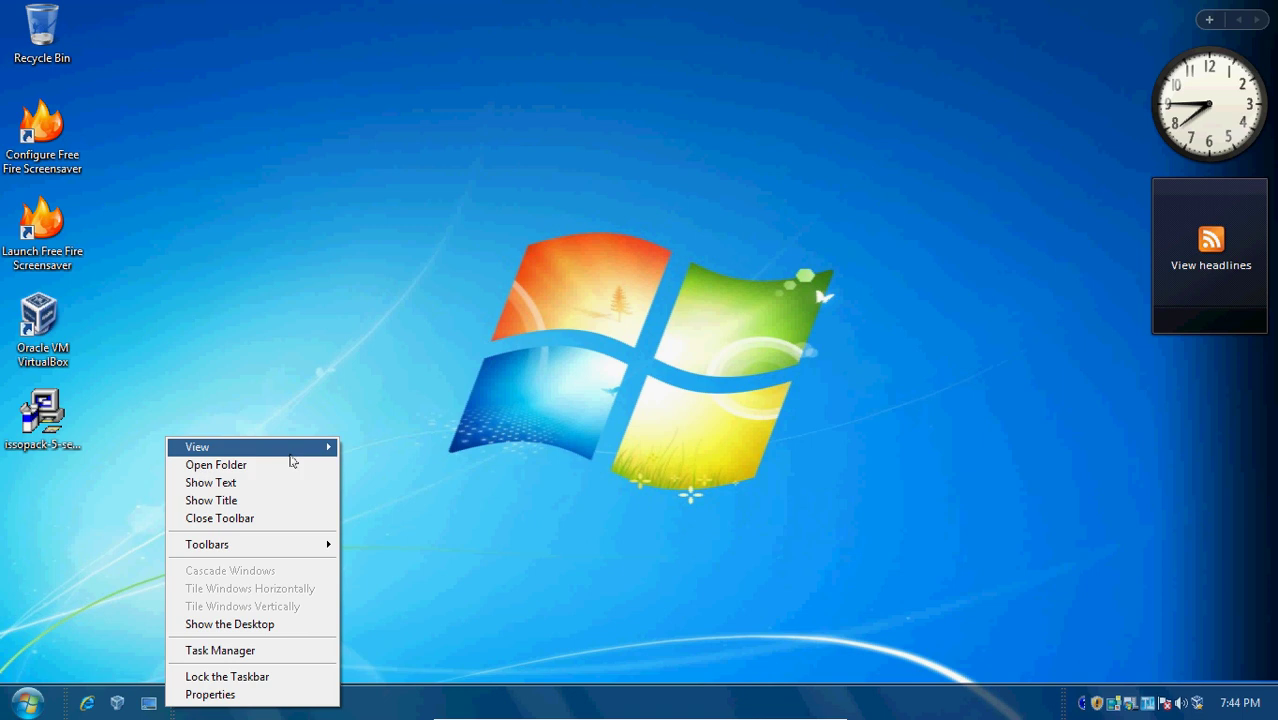
mouse_move(295, 449)
click(378, 446)
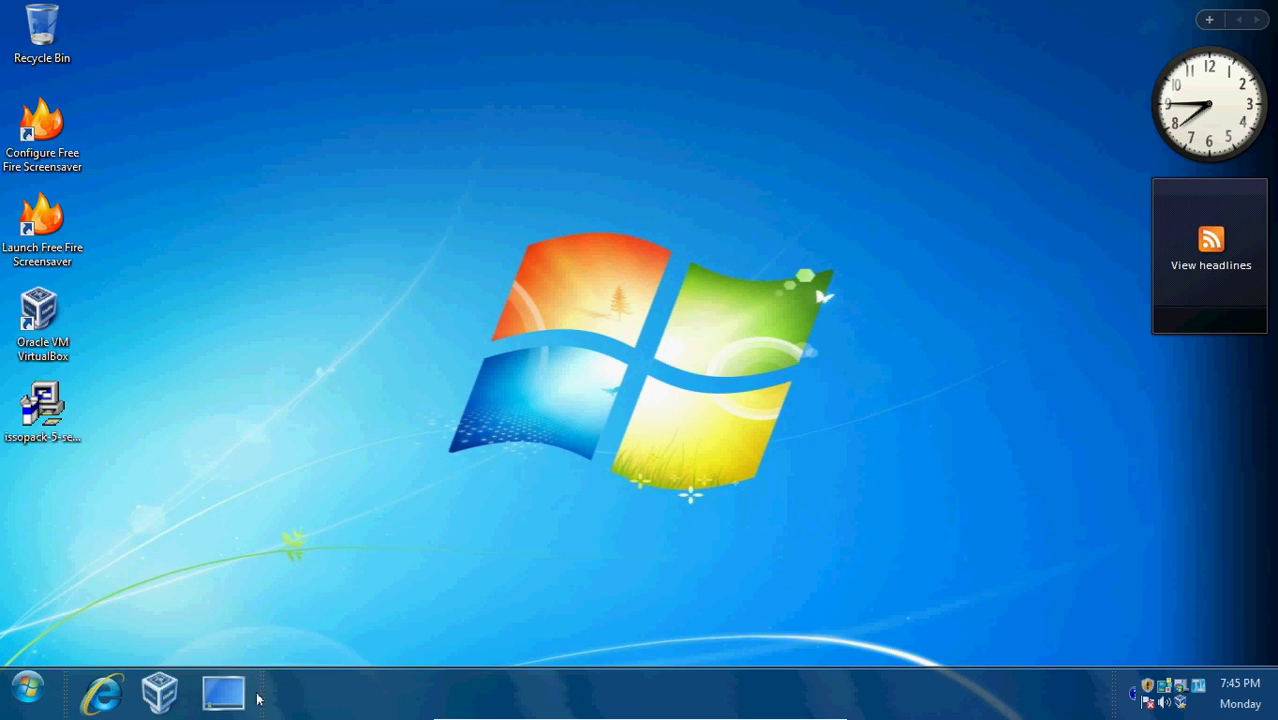
- Set the Quick Launch toolbar back to small icons and lock the taskbar
right_click(257, 694)
mouse_move(415, 436)
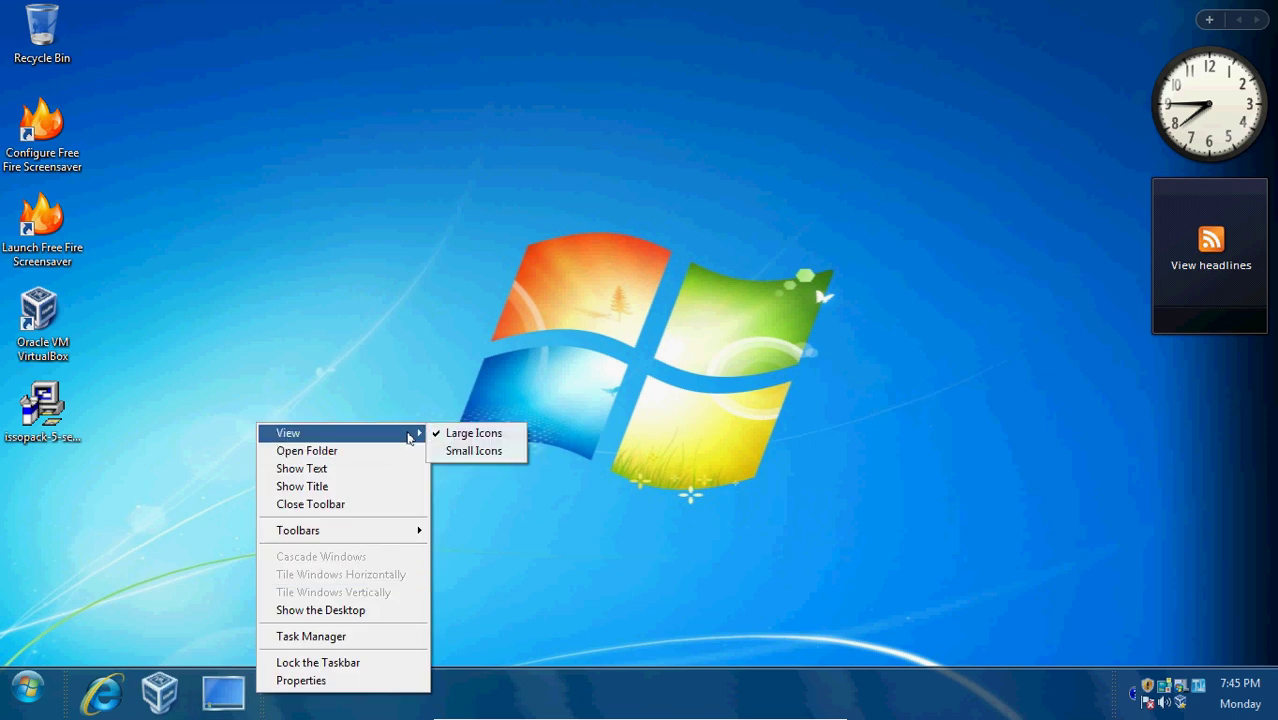
click(462, 450)
right_click(297, 696)
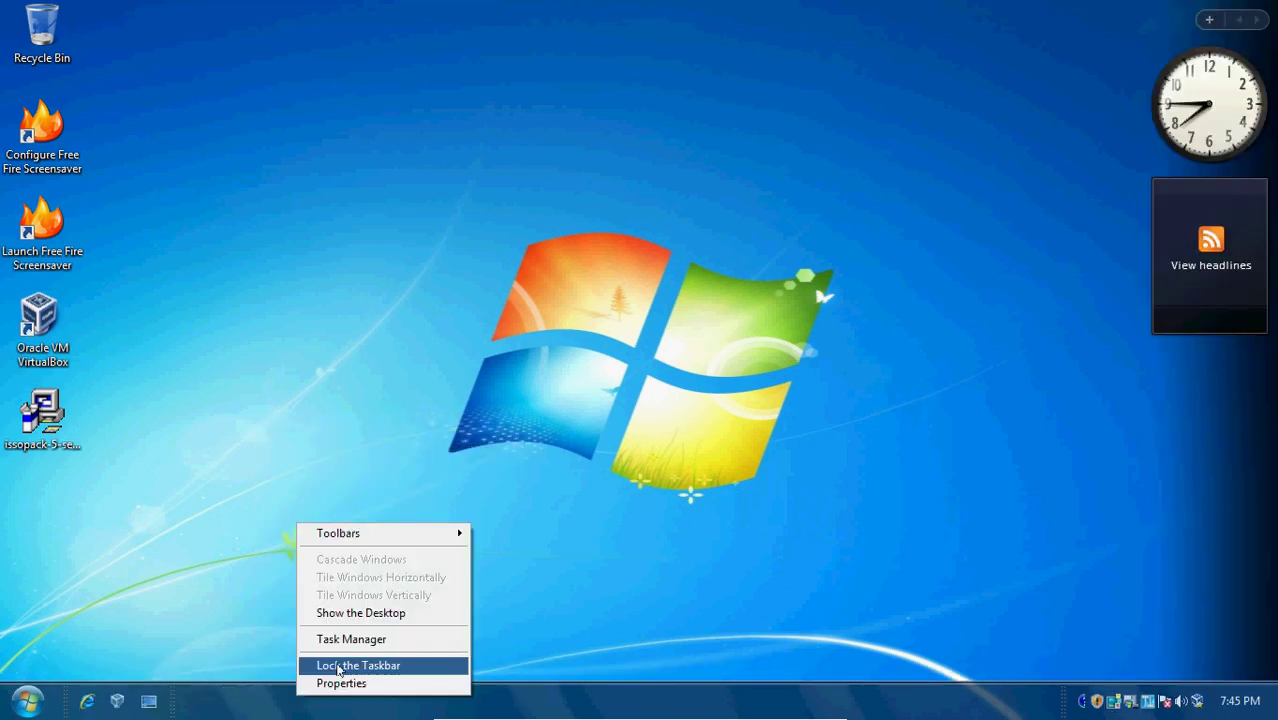
click(302, 665)
- Open Control Panel to view its restyled category page, and close it
click(50, 705)
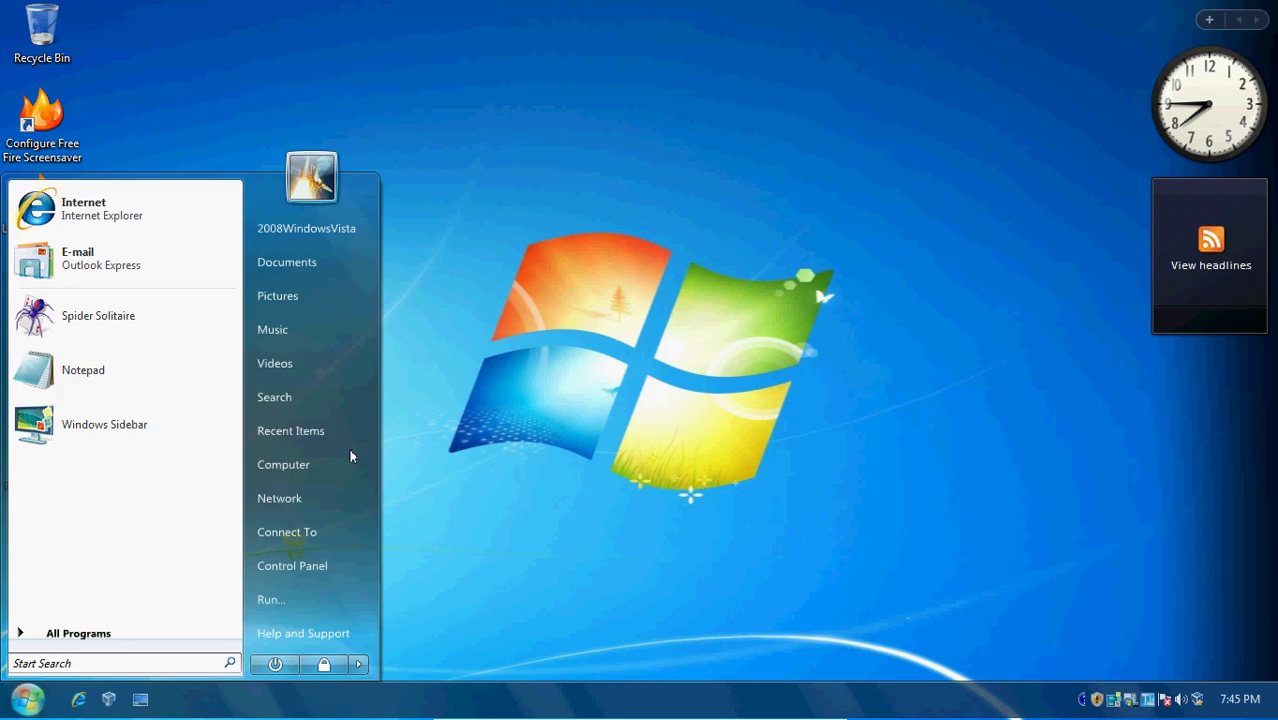
click(302, 568)
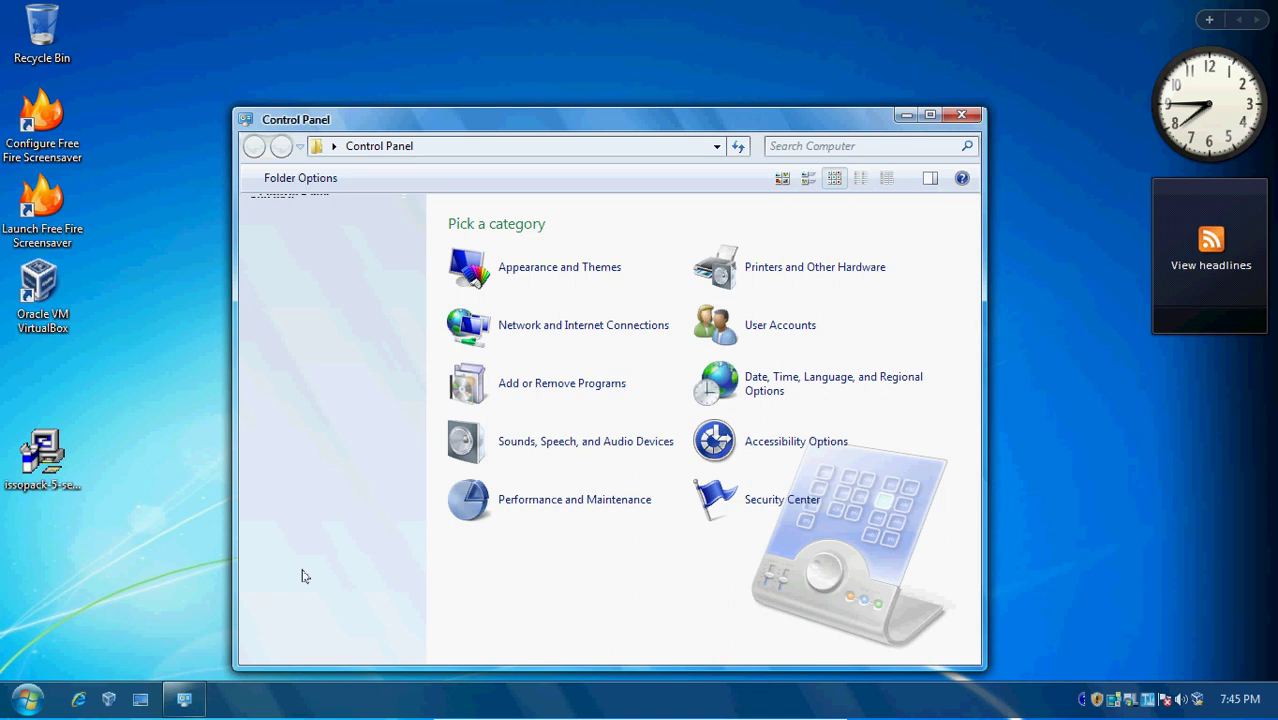
click(961, 115)
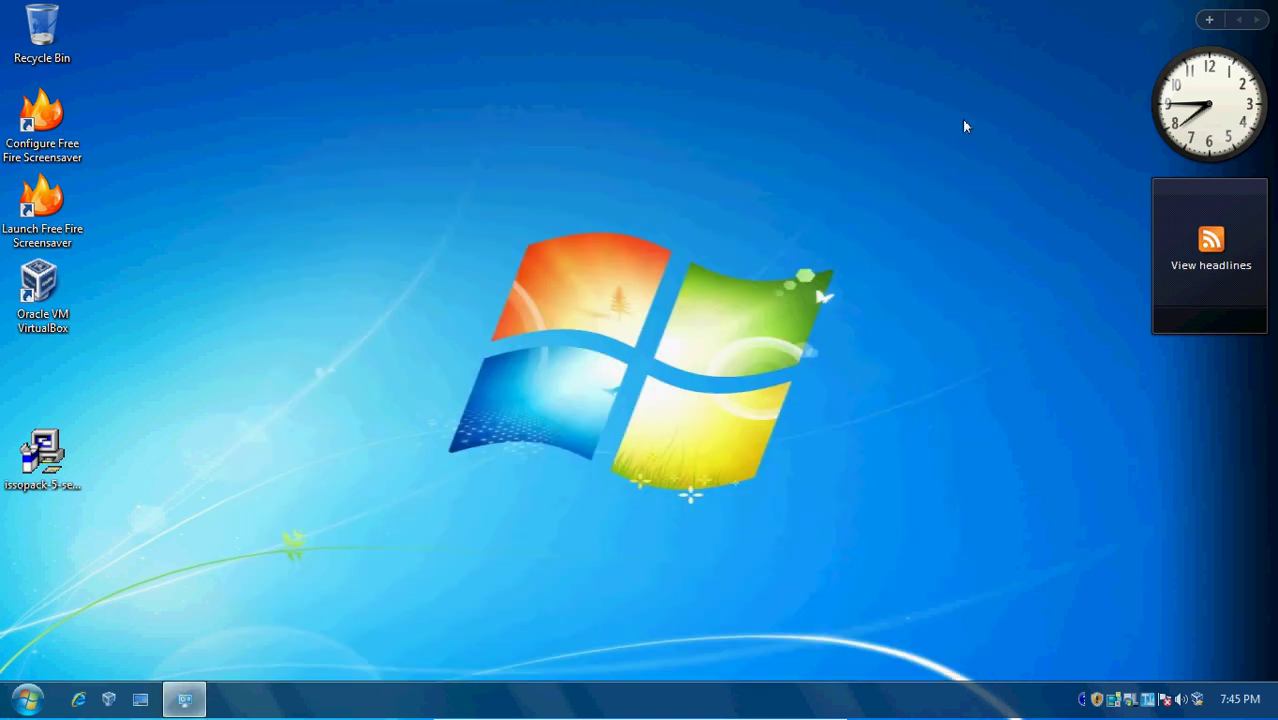
- Shut down the transformed Windows system and minimize the full-screen virtual machine to return to the host desktop
click(27, 699)
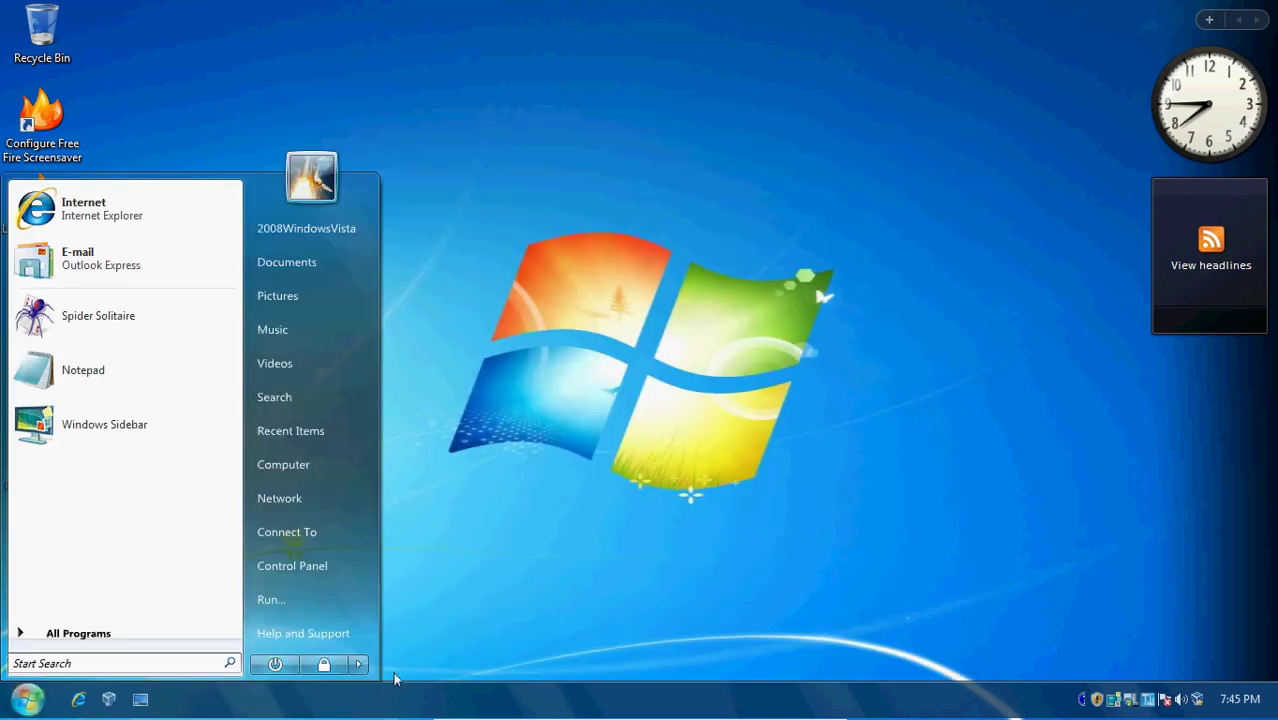
click(359, 664)
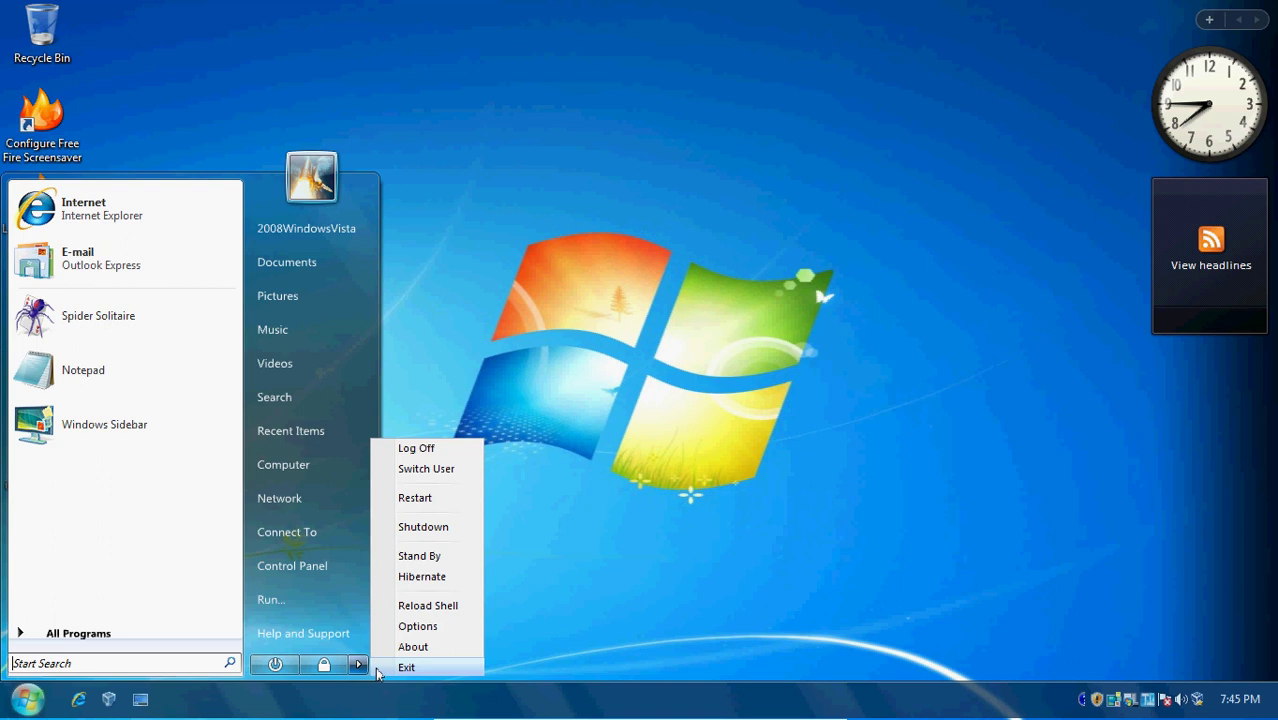
click(425, 527)
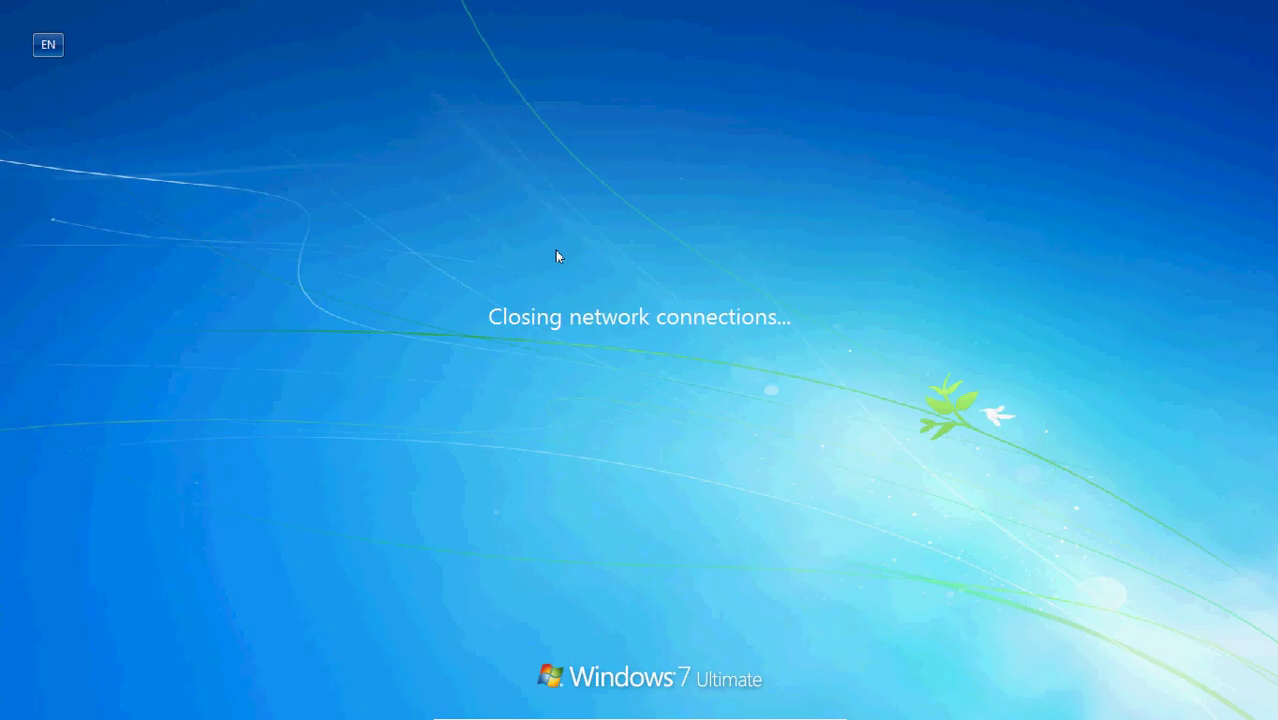
mouse_move(764, 716)
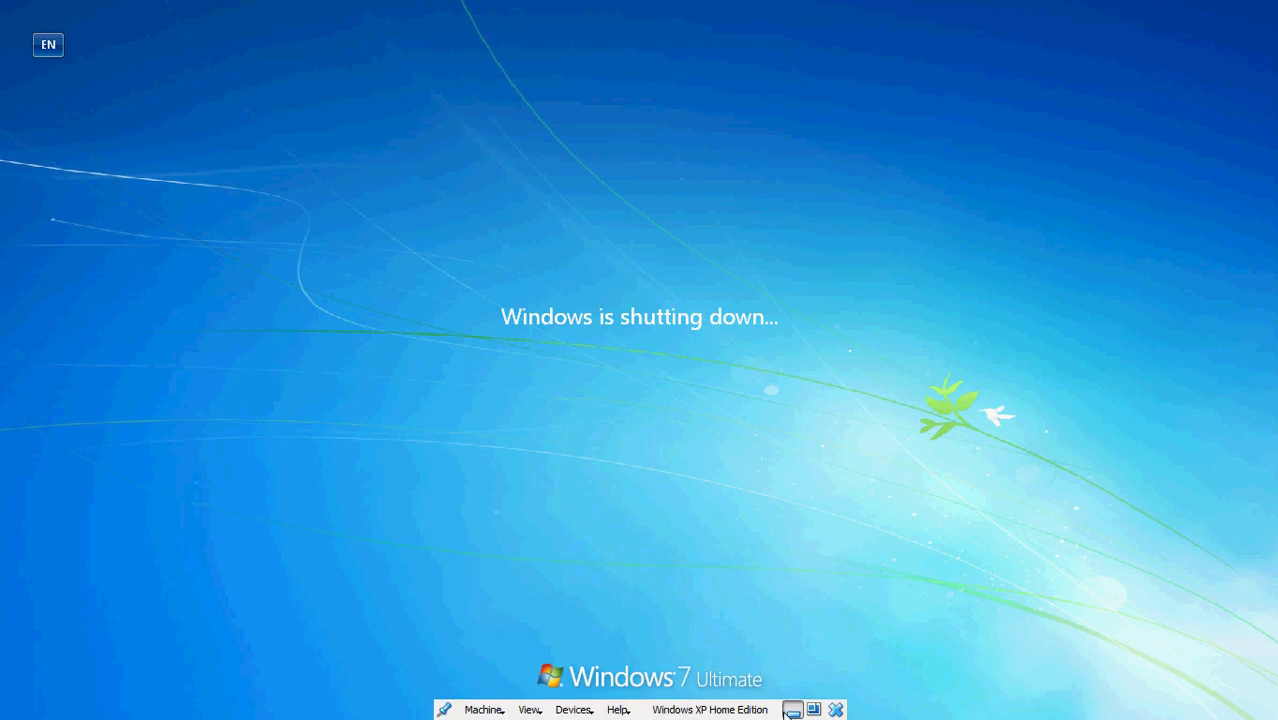
click(790, 710)
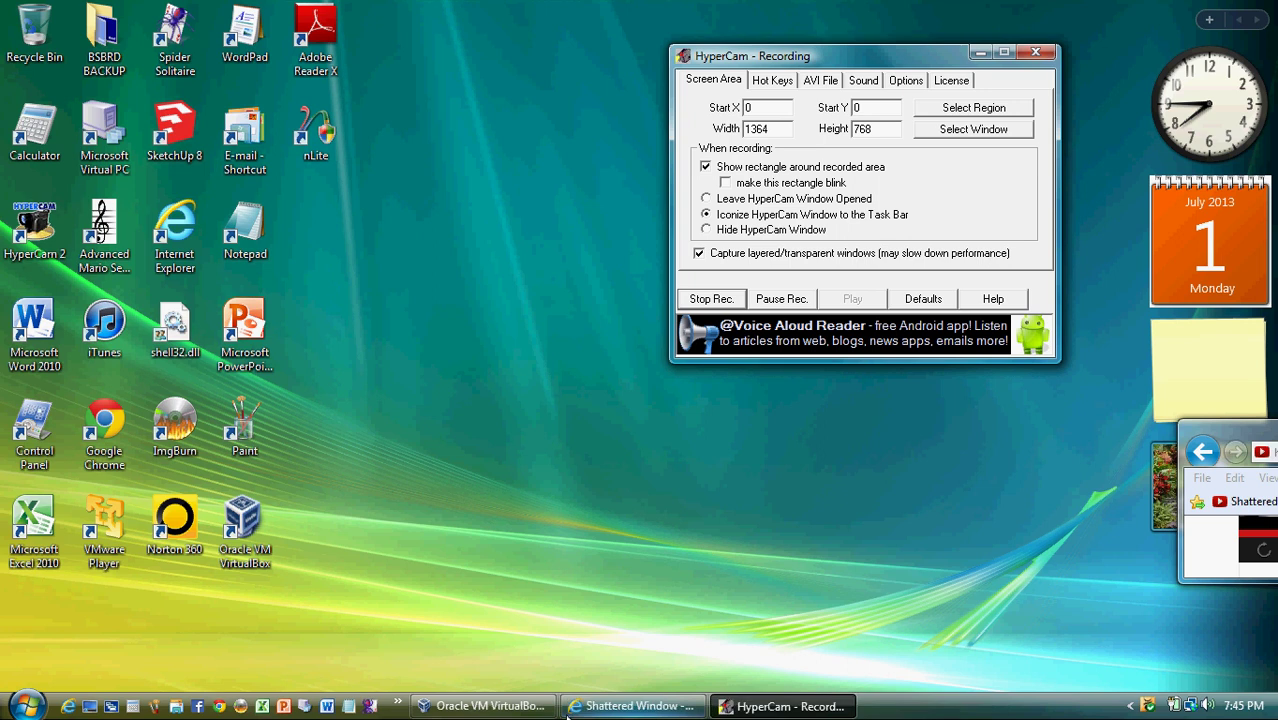